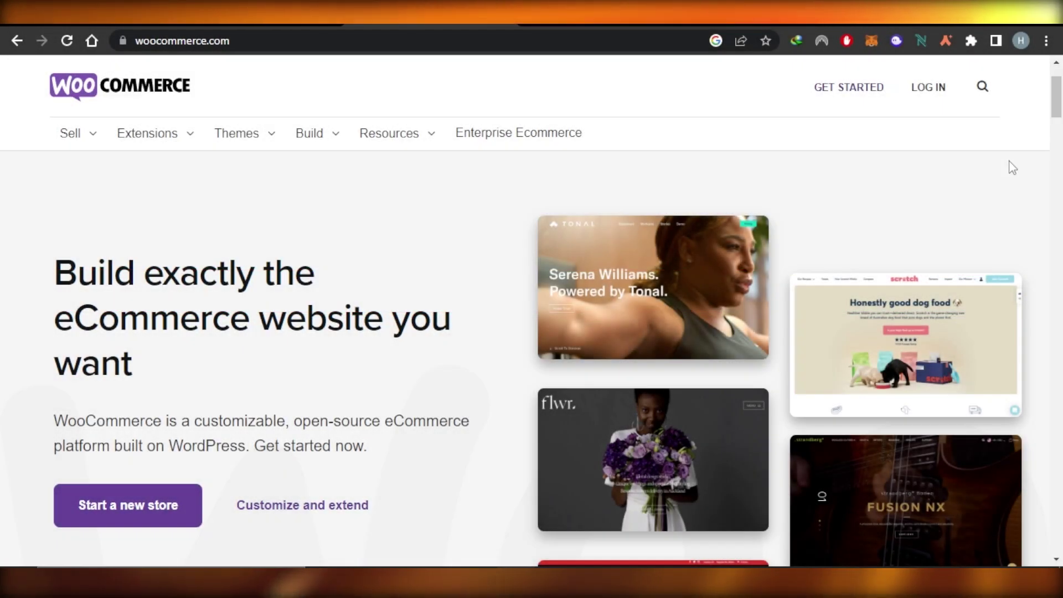
# Examine the WooCommerce homepage sections on selling online, extensions, the mobile app, high-volume stores, testimonials, development and community
pyautogui.scroll(-5, 1060, 126)
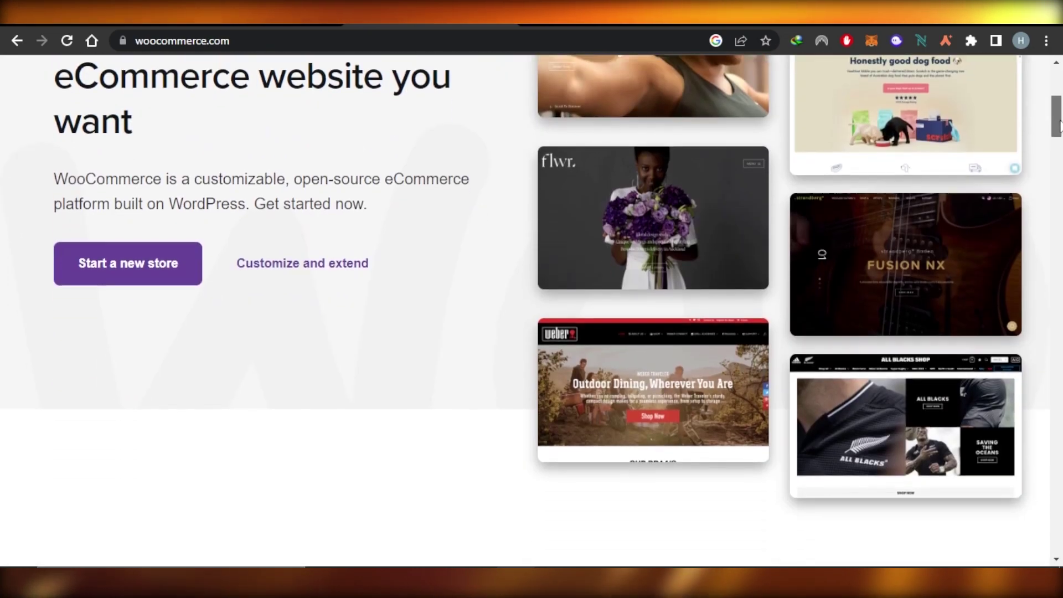
pyautogui.moveTo(1060, 126); pyautogui.dragTo(1060, 235)
pyautogui.moveTo(1061, 271); pyautogui.dragTo(1061, 349)
pyautogui.scroll(15, 532, 299)
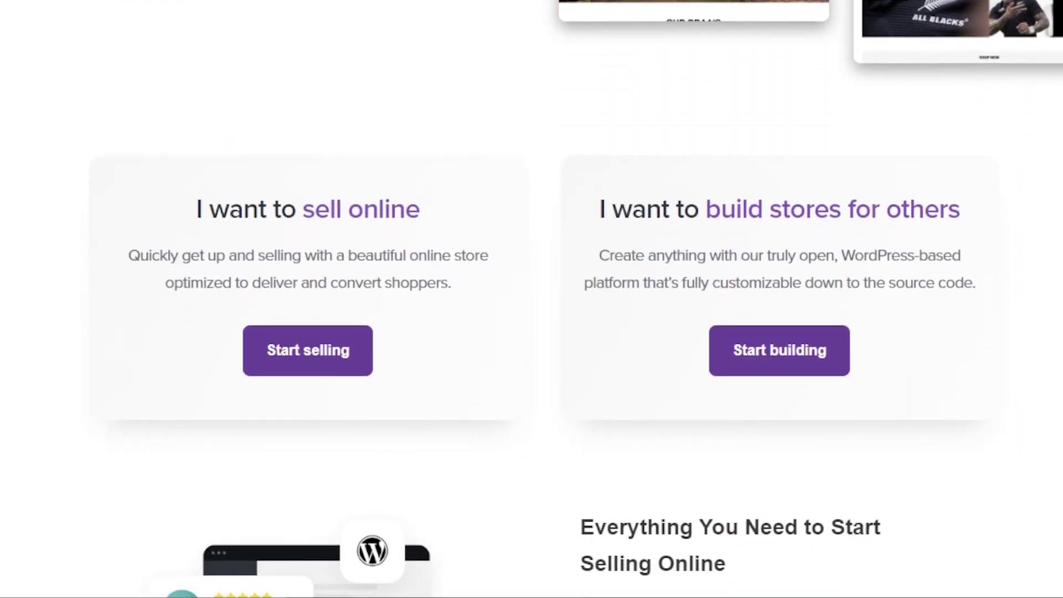
pyautogui.scroll(-15, 532, 299)
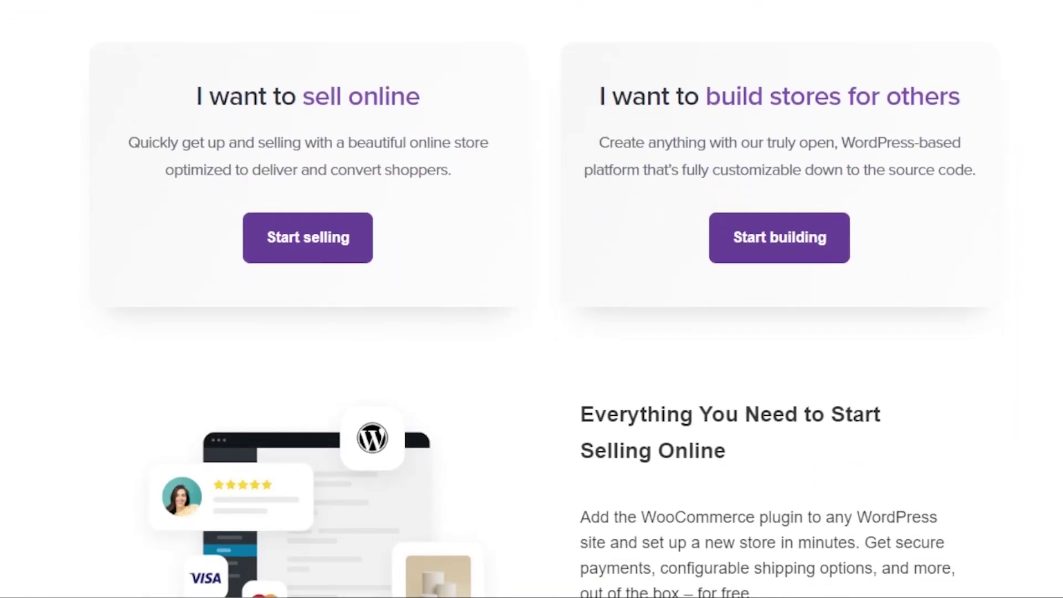
pyautogui.scroll(-15, 531, 299)
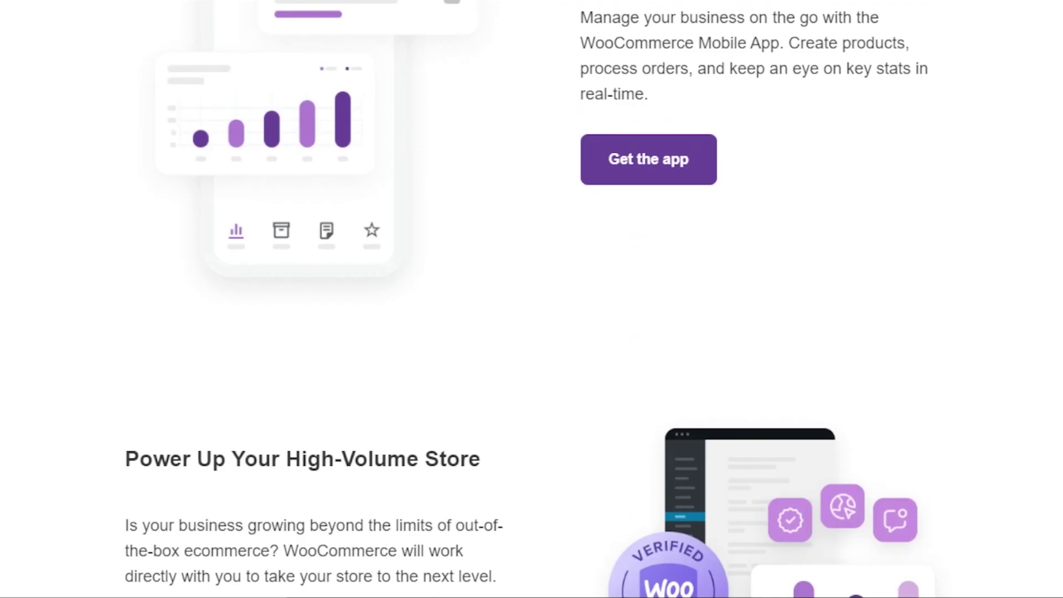
pyautogui.scroll(-10, 532, 299)
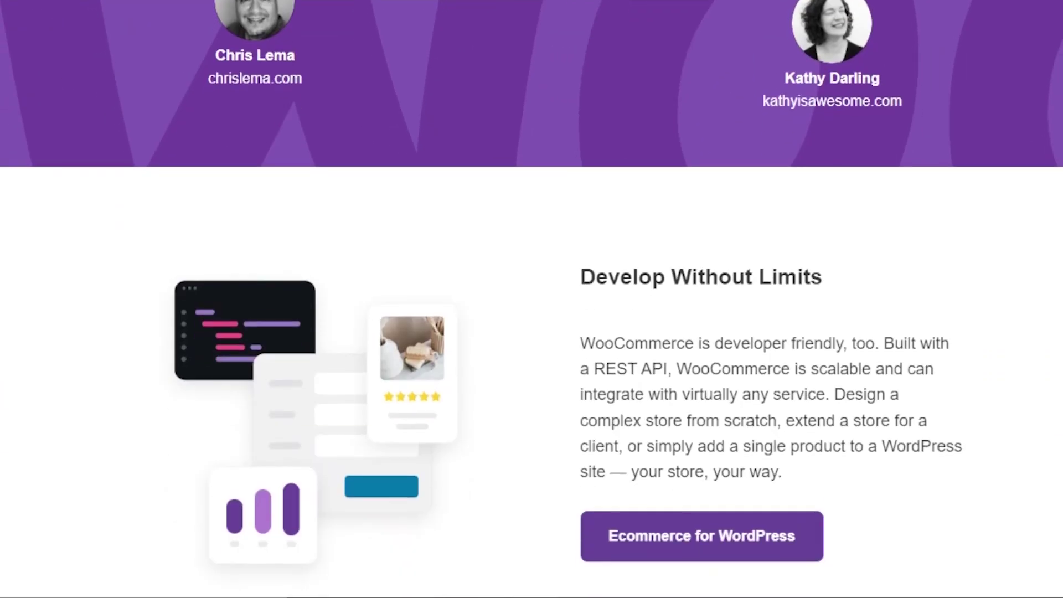
pyautogui.scroll(-5, 532, 299)
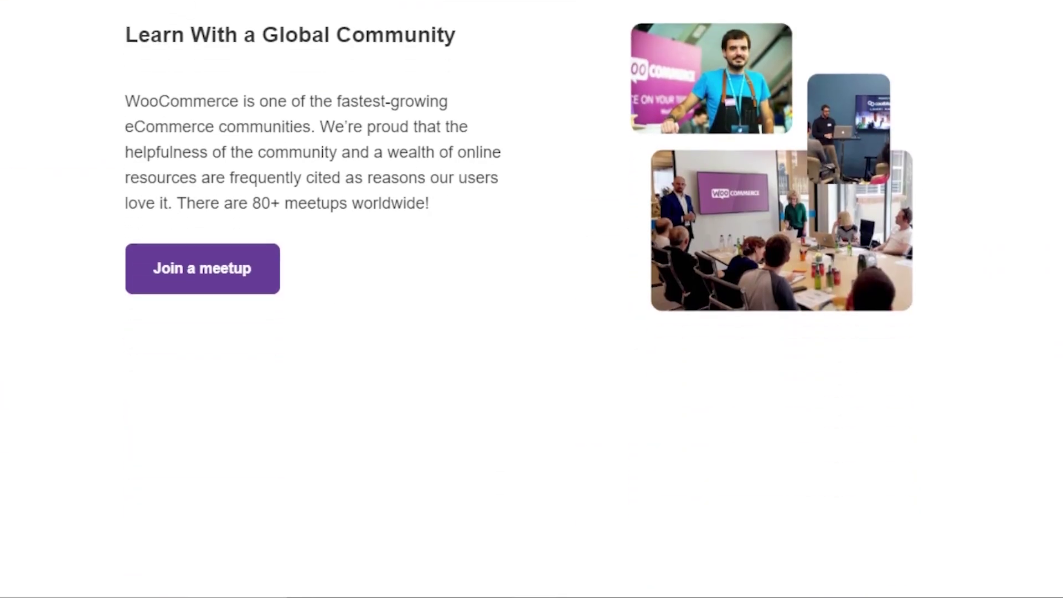
pyautogui.scroll(-7, 532, 299)
pyautogui.scroll(20, 531, 299)
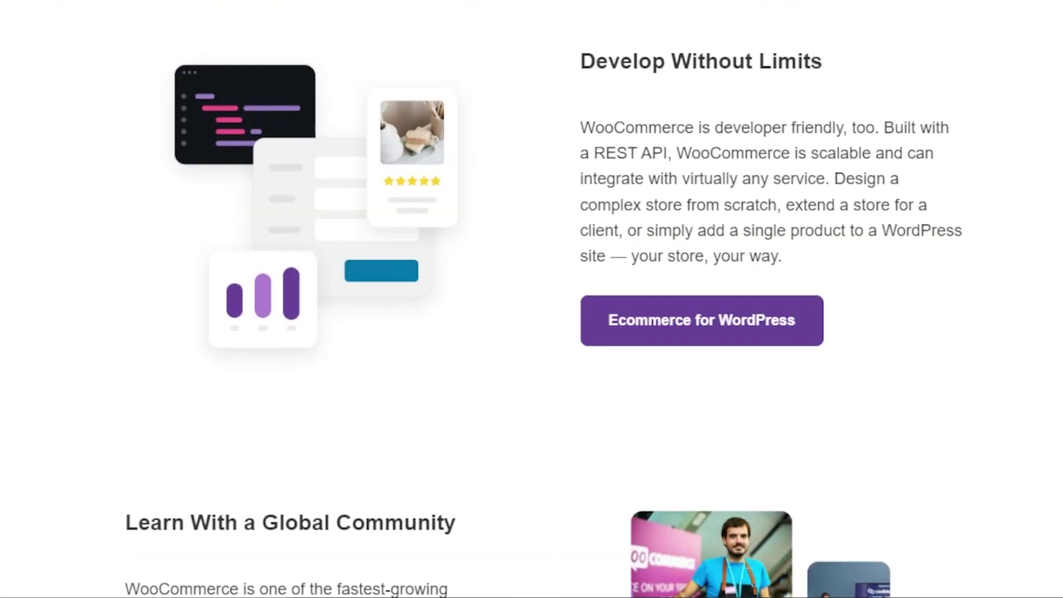
pyautogui.scroll(-12, 532, 300)
pyautogui.scroll(2, 531, 299)
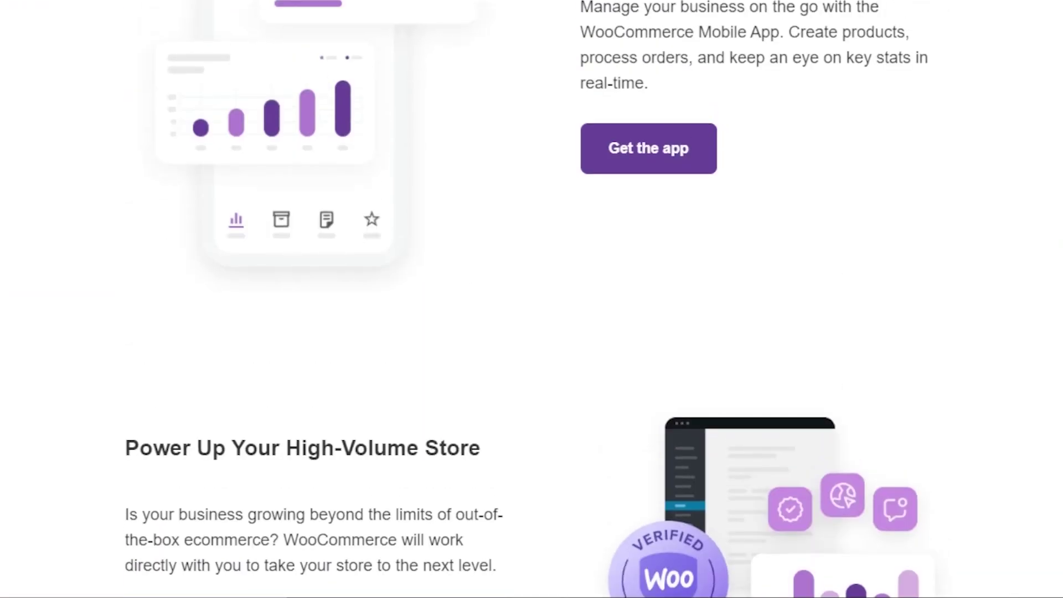
pyautogui.scroll(8, 532, 299)
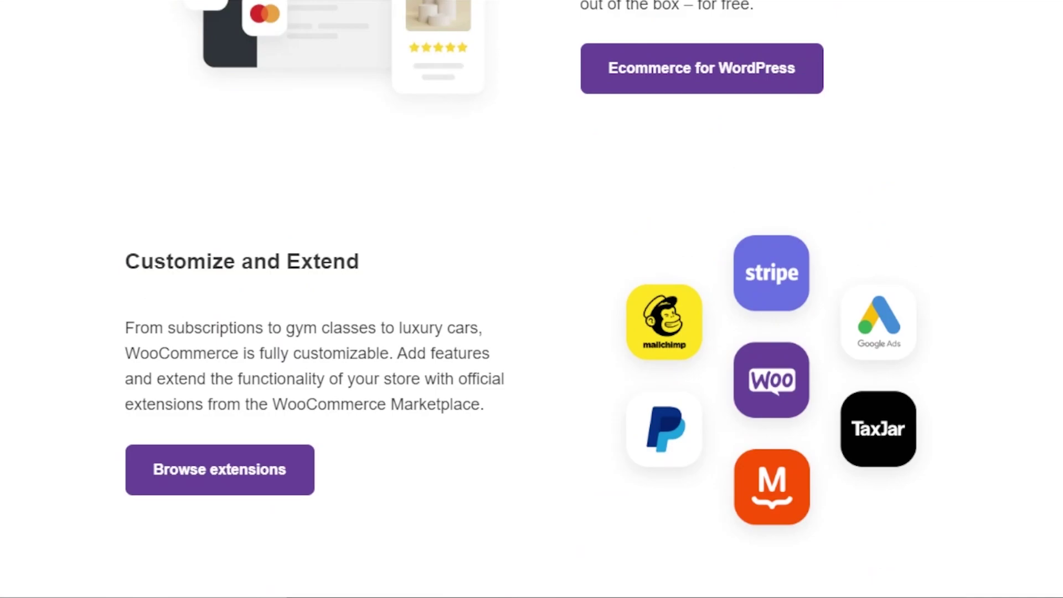
pyautogui.scroll(11, 531, 299)
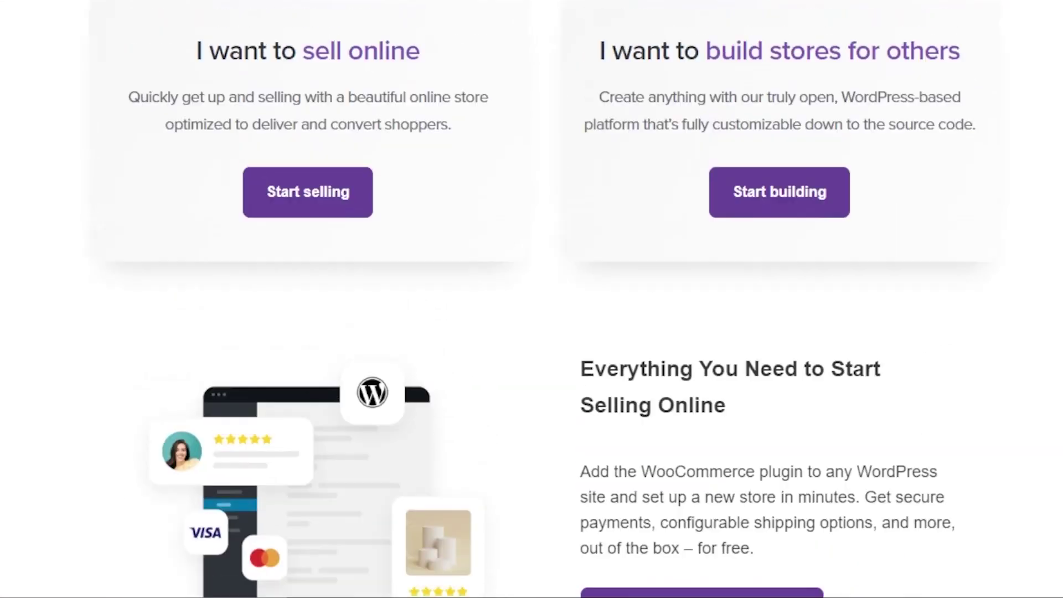
pyautogui.scroll(-8, 532, 299)
pyautogui.scroll(-20, 532, 299)
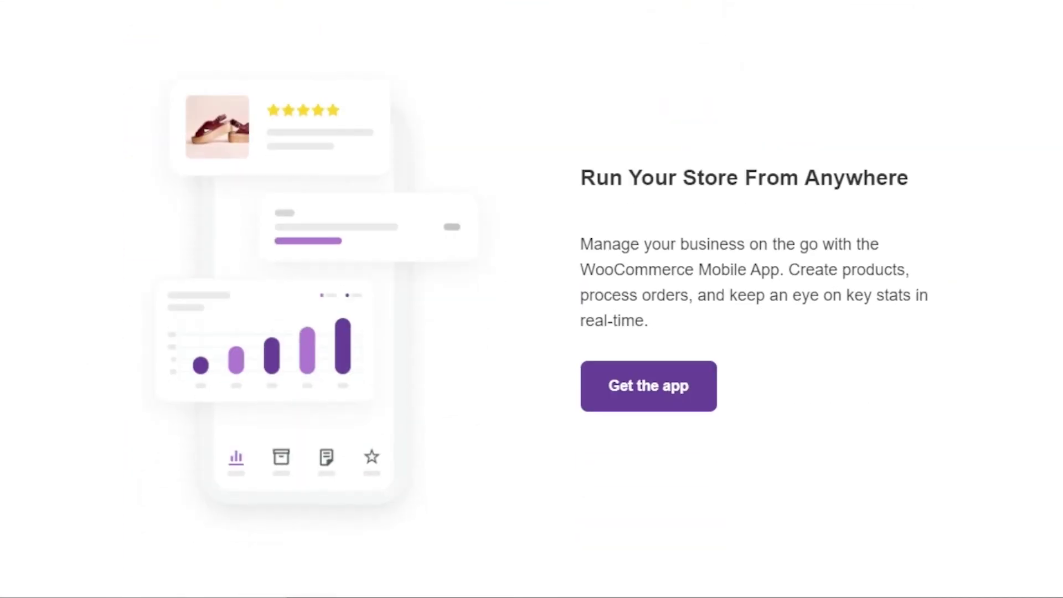
pyautogui.scroll(-13, 532, 299)
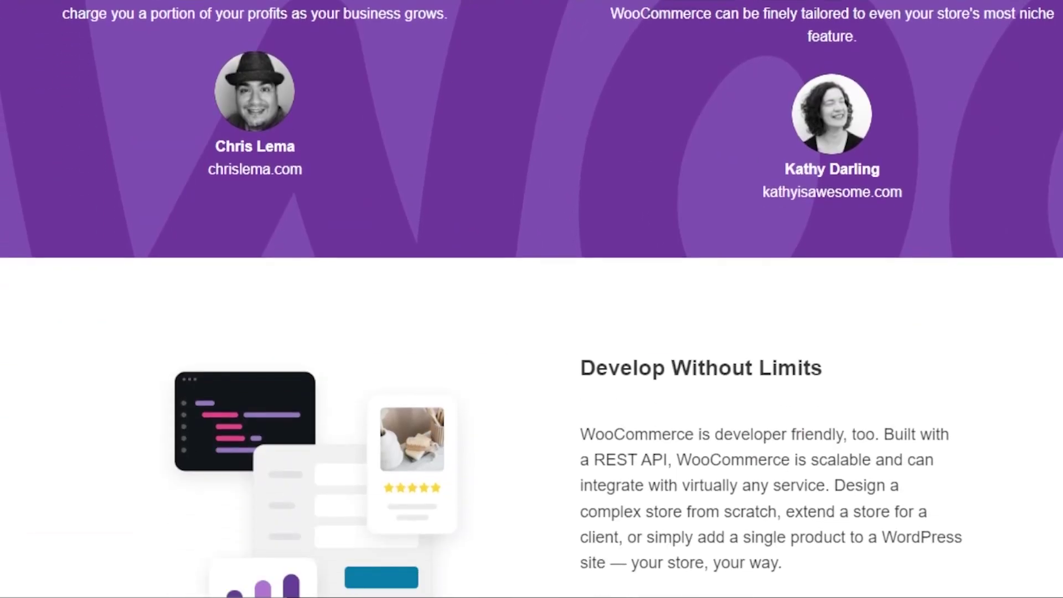
pyautogui.scroll(15, 532, 299)
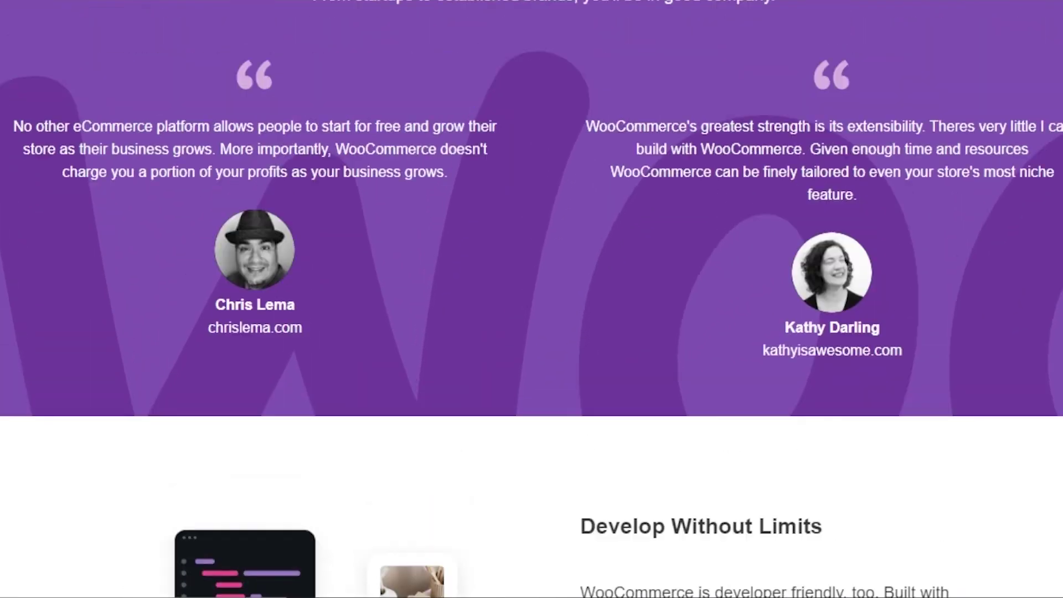
pyautogui.scroll(15, 531, 299)
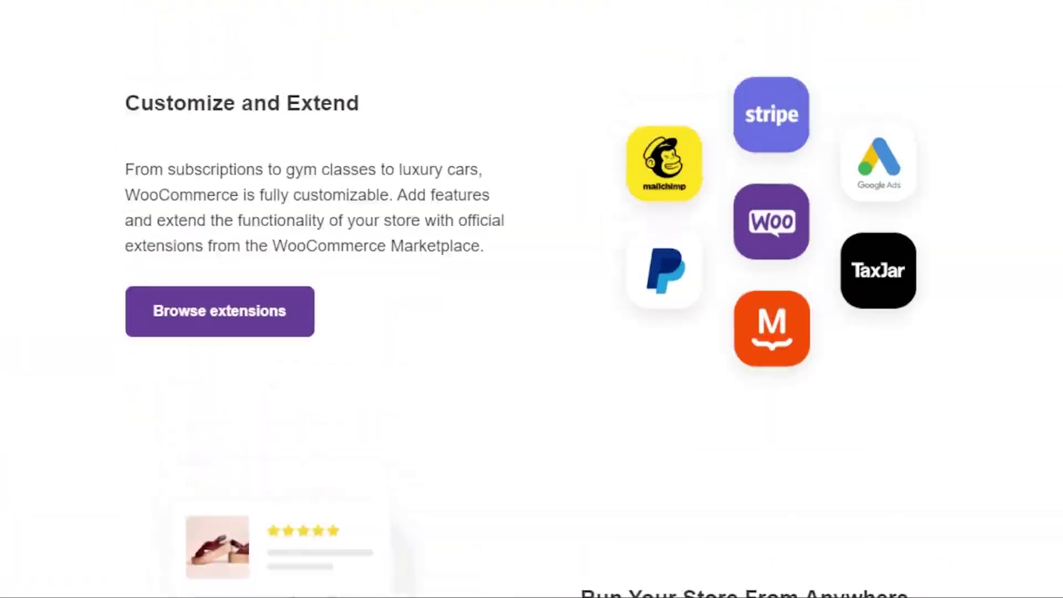
pyautogui.scroll(5, 532, 299)
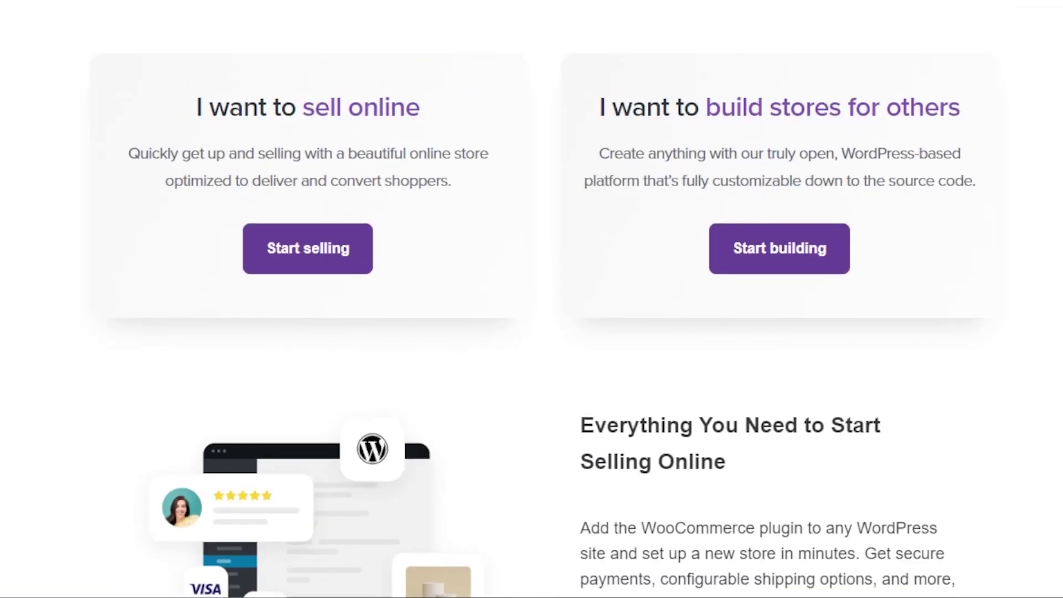
pyautogui.scroll(12, 532, 299)
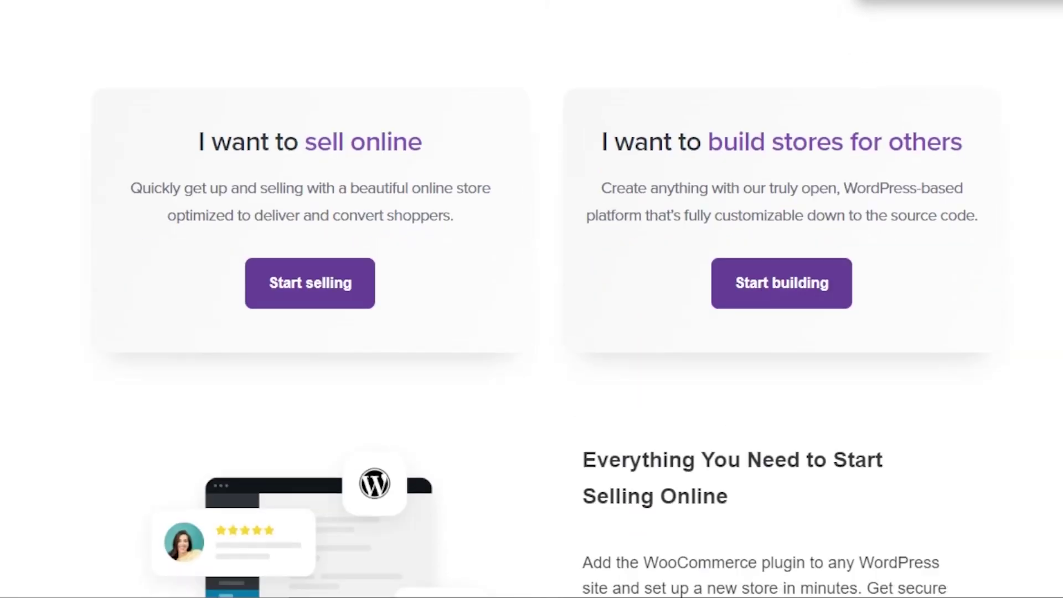
pyautogui.scroll(-10, 532, 299)
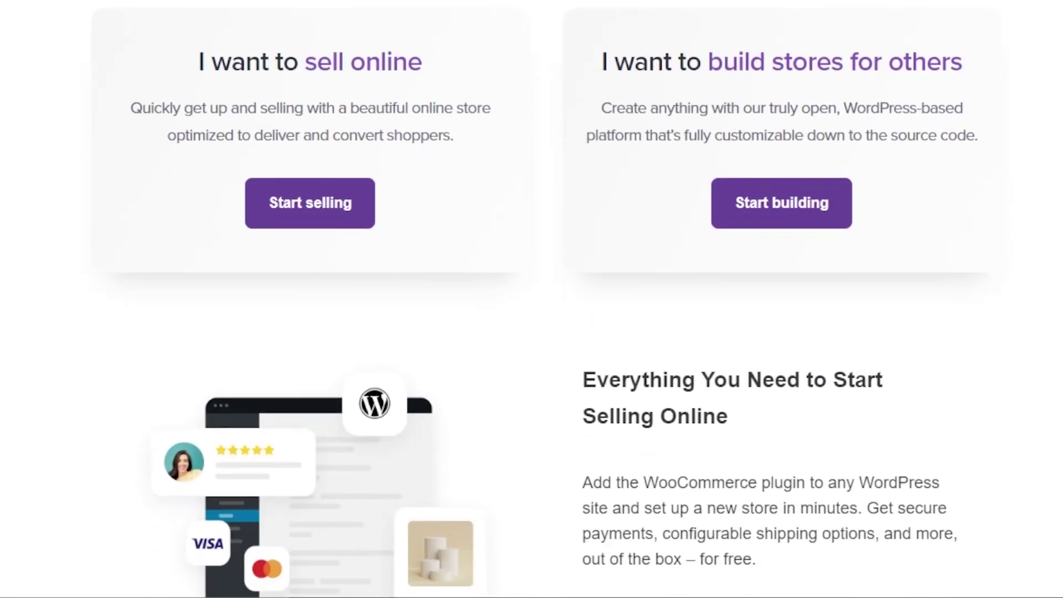
pyautogui.scroll(-6, 531, 299)
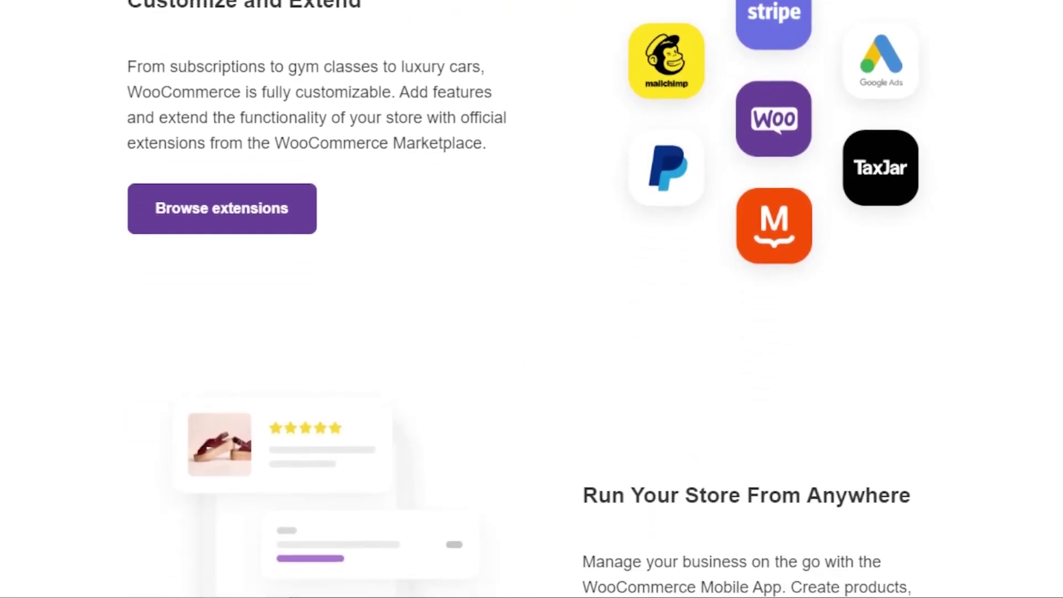
pyautogui.scroll(-7, 531, 299)
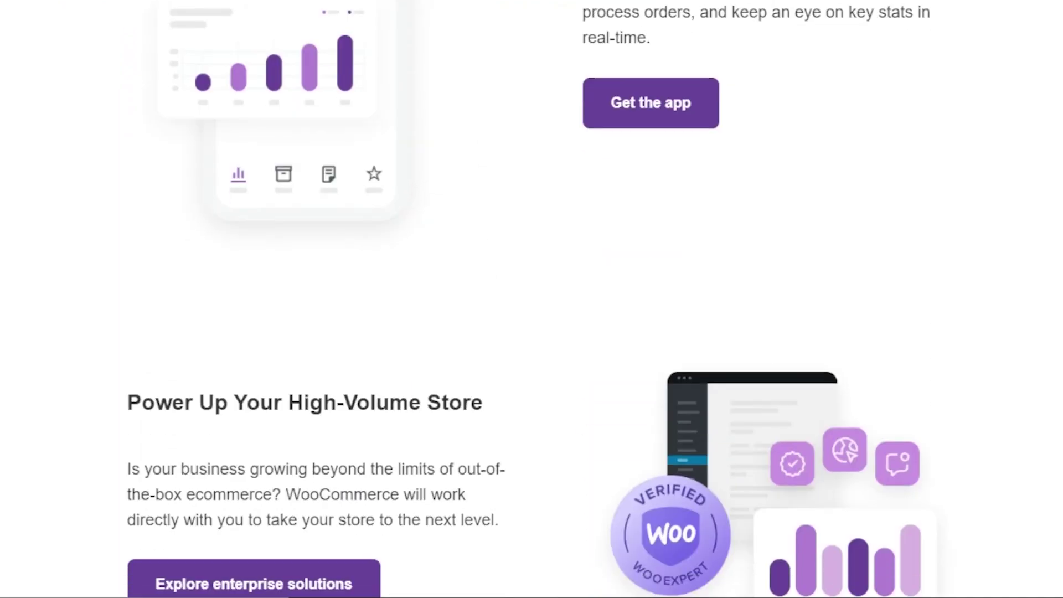
pyautogui.scroll(-15, 531, 299)
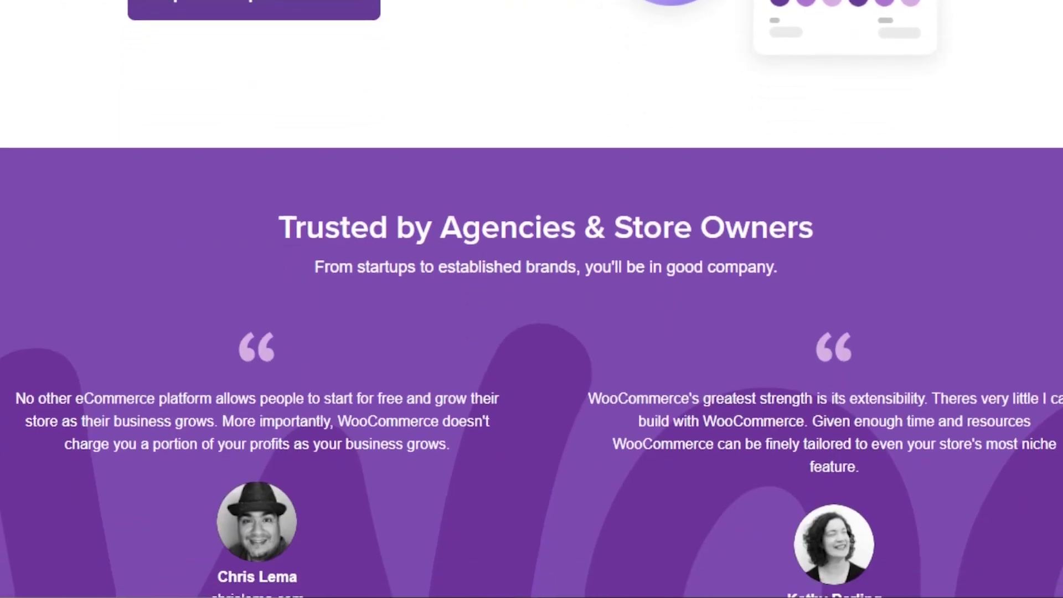
pyautogui.scroll(20, 531, 299)
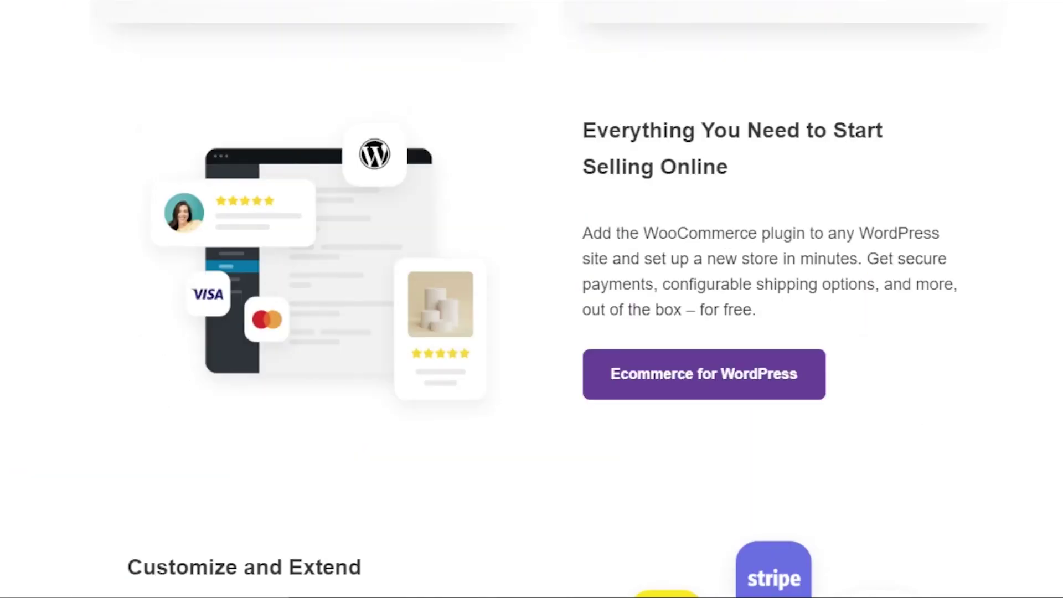
pyautogui.scroll(8, 532, 299)
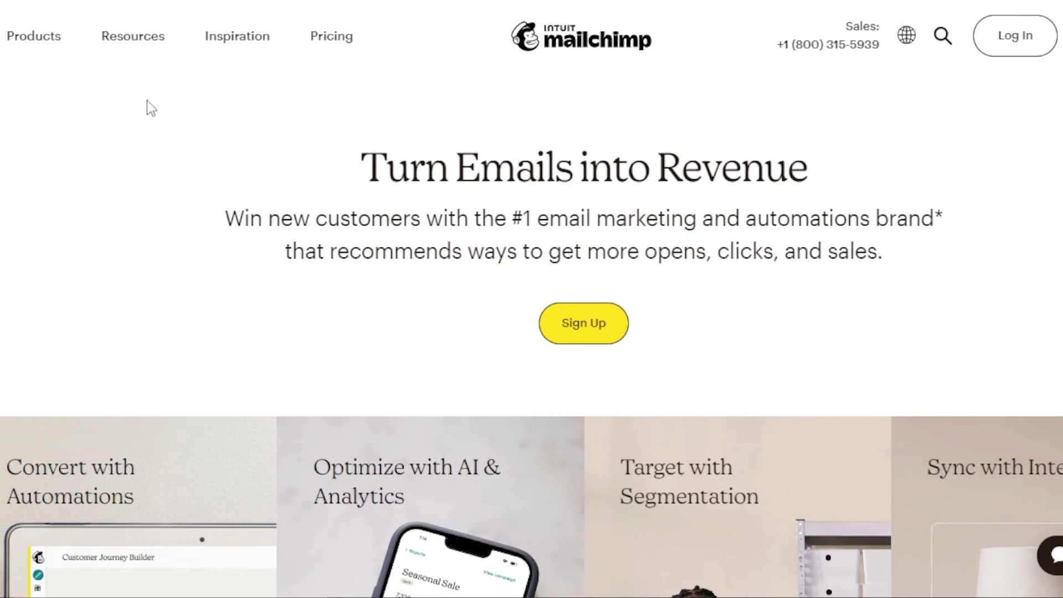
# Switch to the Mailchimp website and look through its homepage, including the resources, plans, automations and customer segments
pyautogui.click(136, 44)
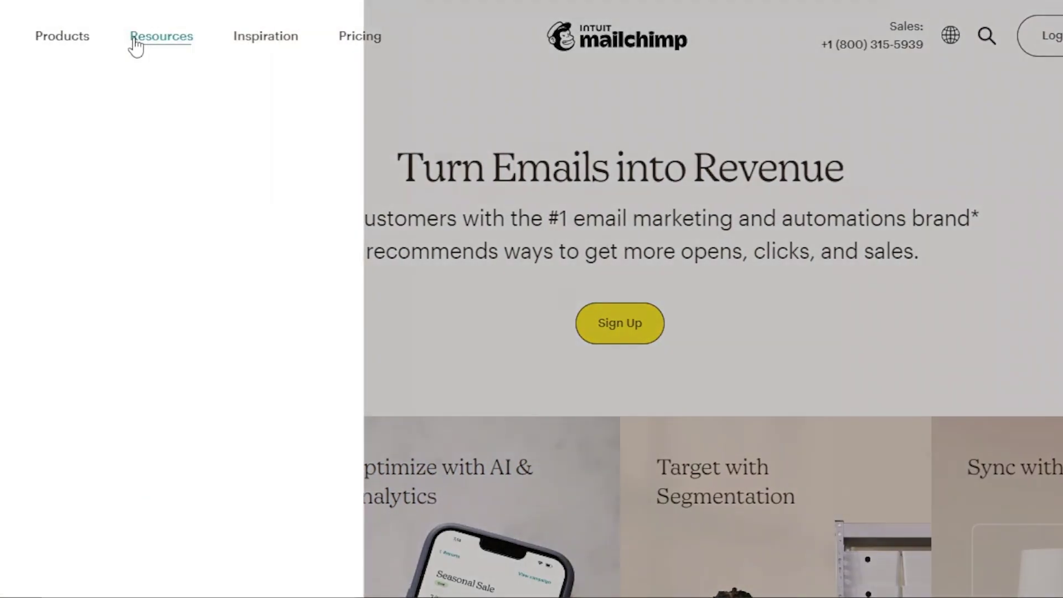
pyautogui.click(136, 44)
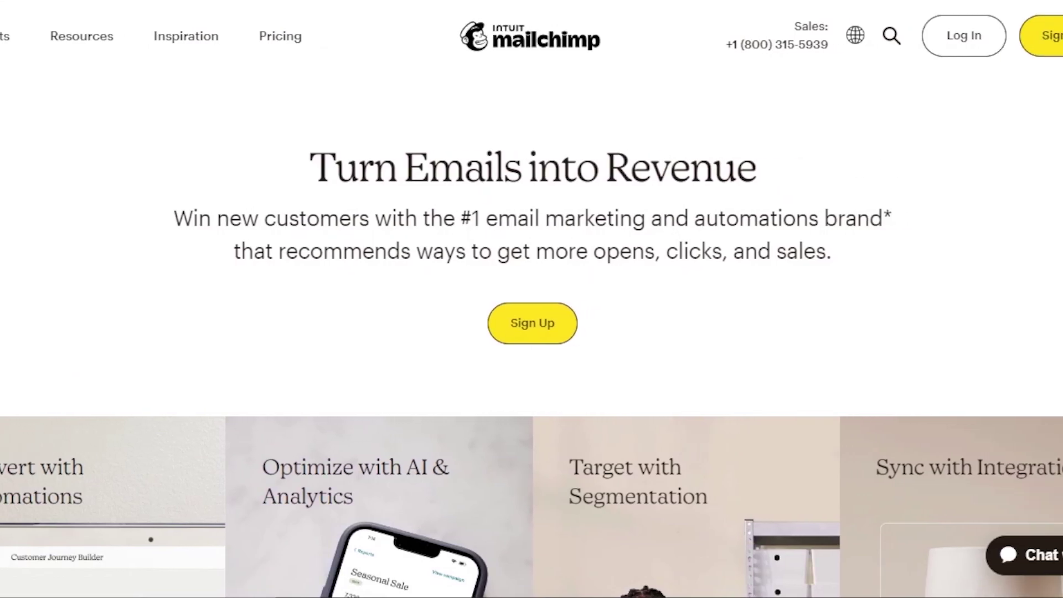
pyautogui.scroll(-15, 532, 332)
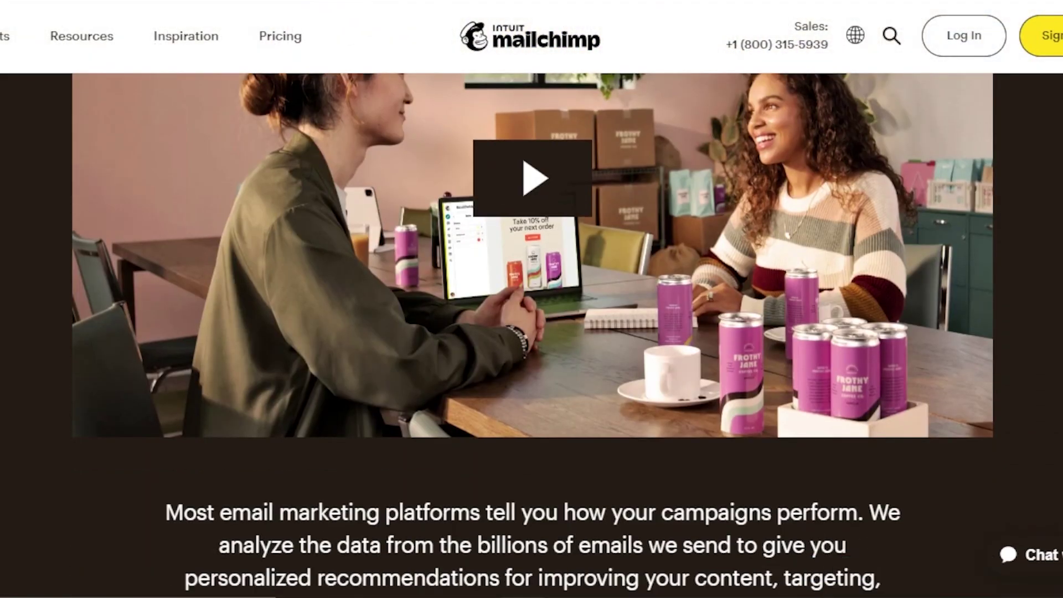
pyautogui.scroll(-20, 532, 333)
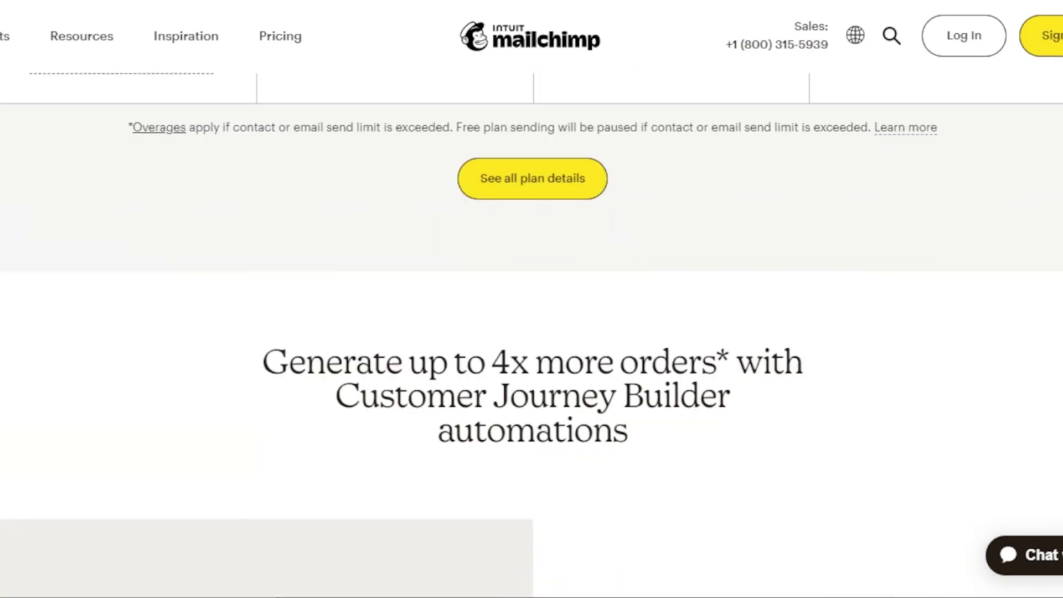
pyautogui.scroll(-20, 532, 332)
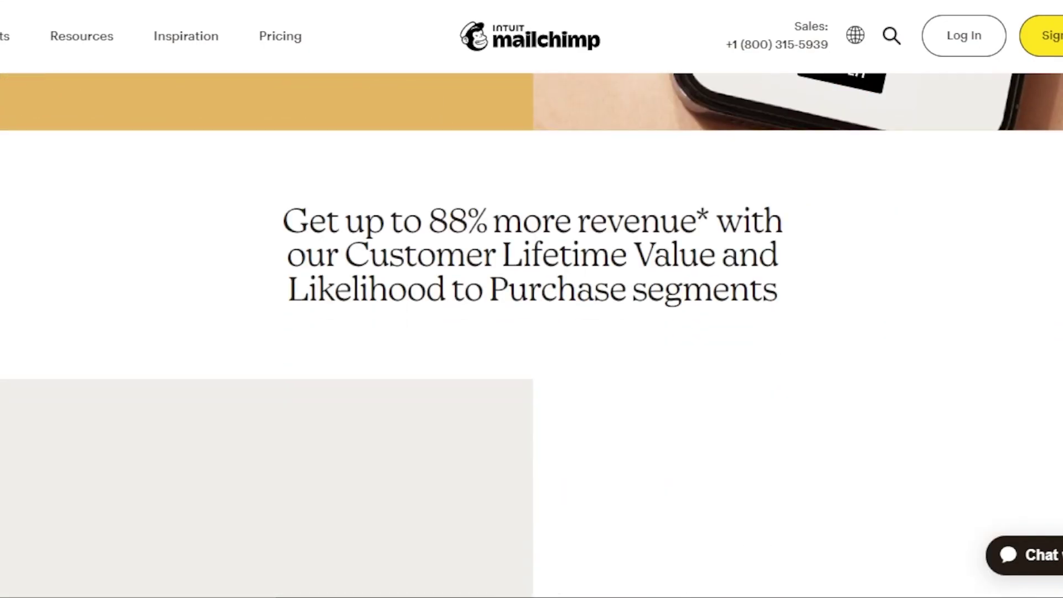
pyautogui.scroll(-8, 532, 333)
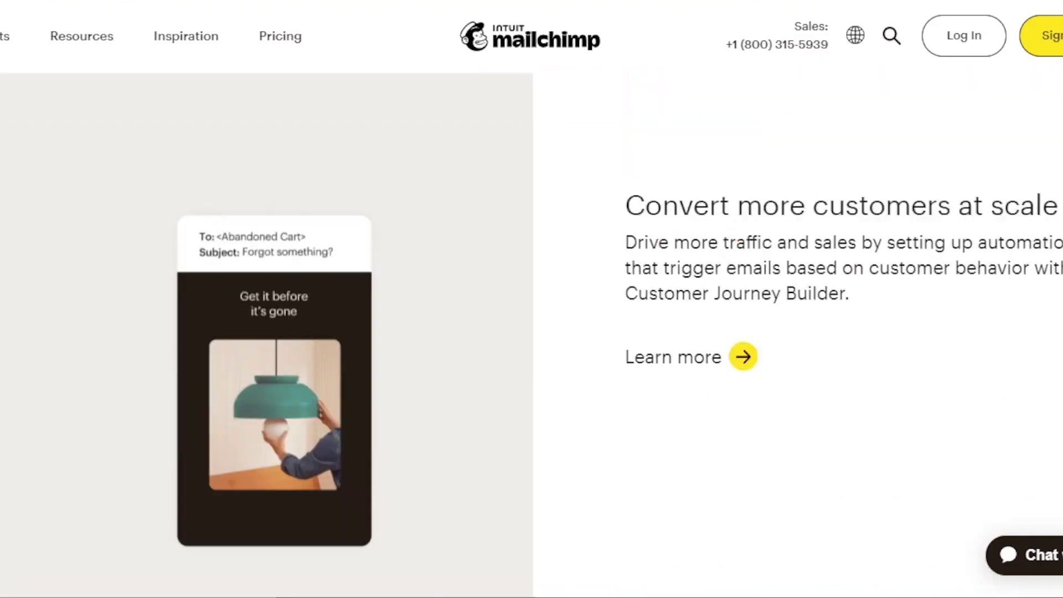
pyautogui.scroll(20, 531, 333)
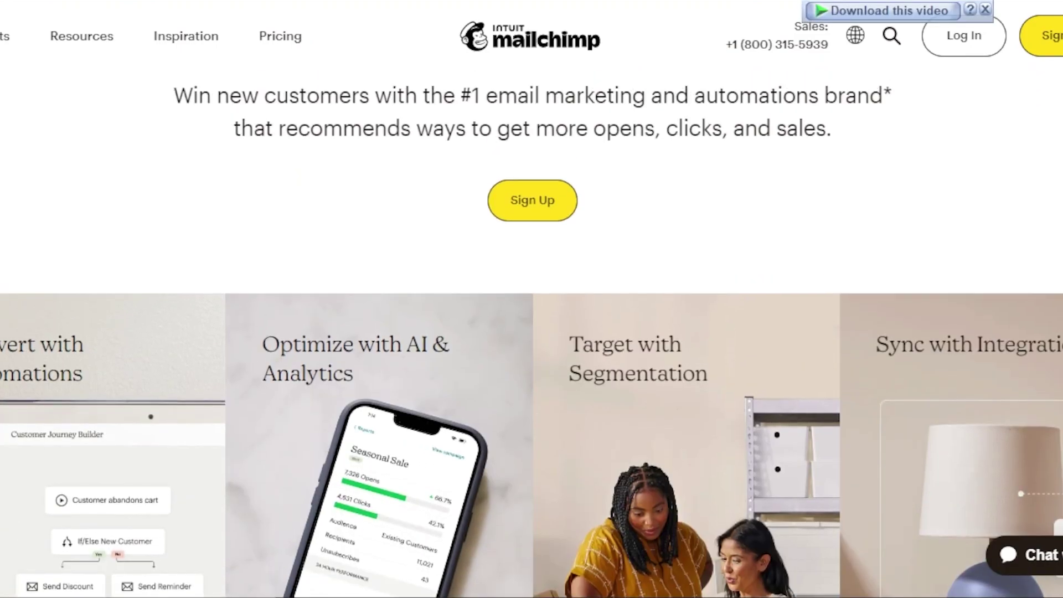
pyautogui.scroll(2, 532, 388)
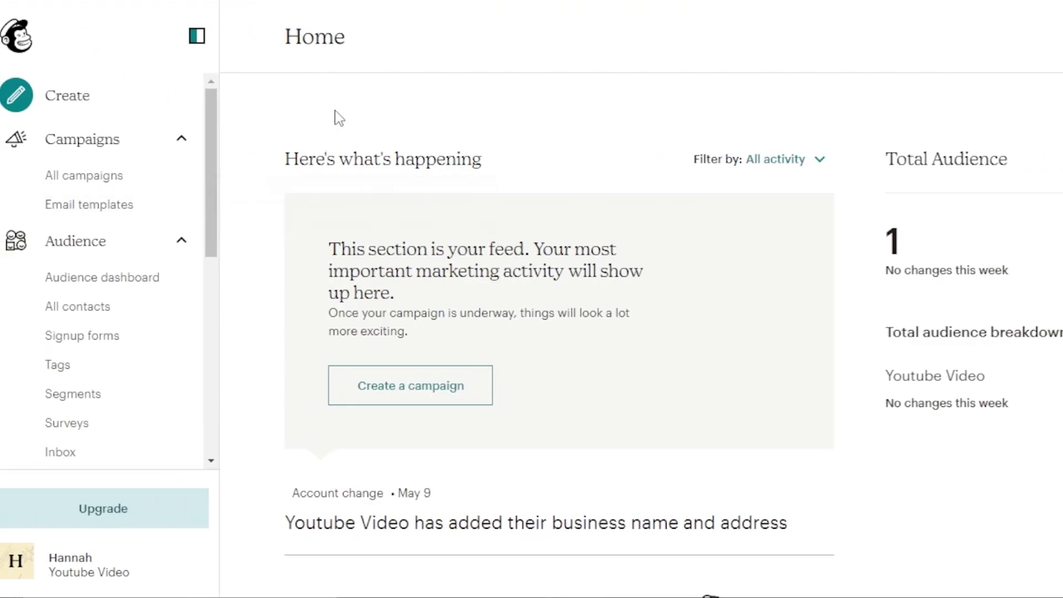
# Examine the Mailchimp account dashboard's navigation entries, from Campaigns and Audience through Automations, Analytics, Website and Content
pyautogui.moveTo(215, 161)
pyautogui.mouseDown()
pyautogui.moveTo(220, 304)
pyautogui.moveTo(219, 150)
pyautogui.mouseUp()
pyautogui.moveTo(209, 131); pyautogui.dragTo(217, 257)
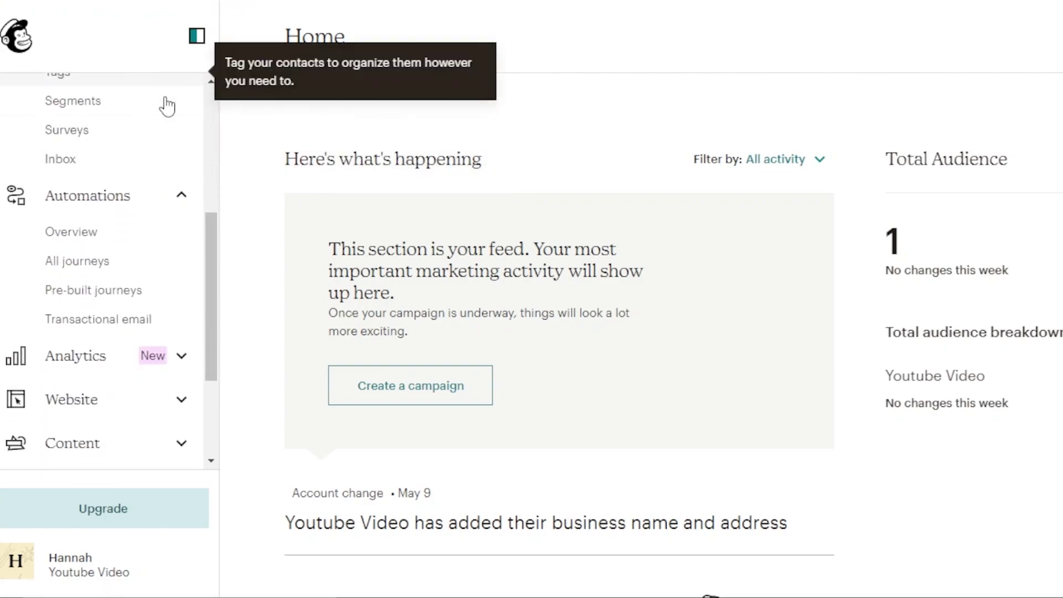
pyautogui.moveTo(211, 260); pyautogui.dragTo(228, 88)
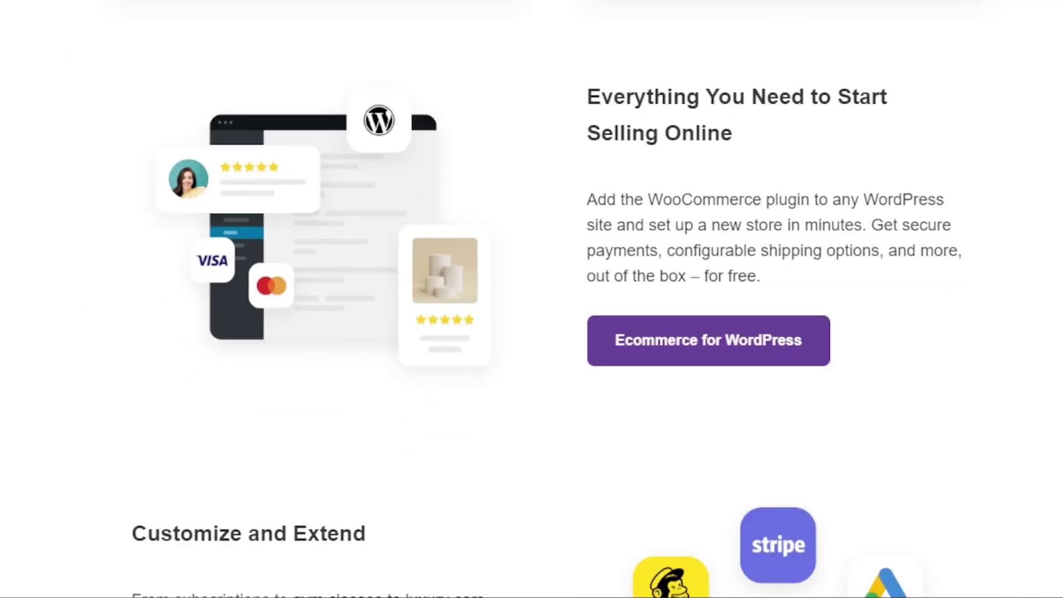
pyautogui.scroll(-9, 532, 299)
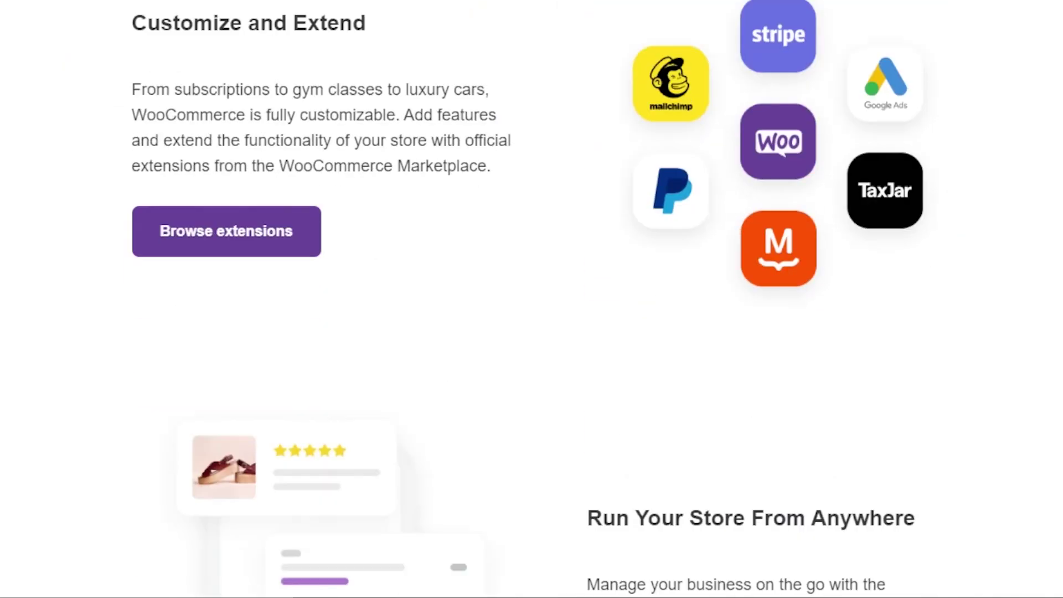
pyautogui.scroll(3, 971, 126)
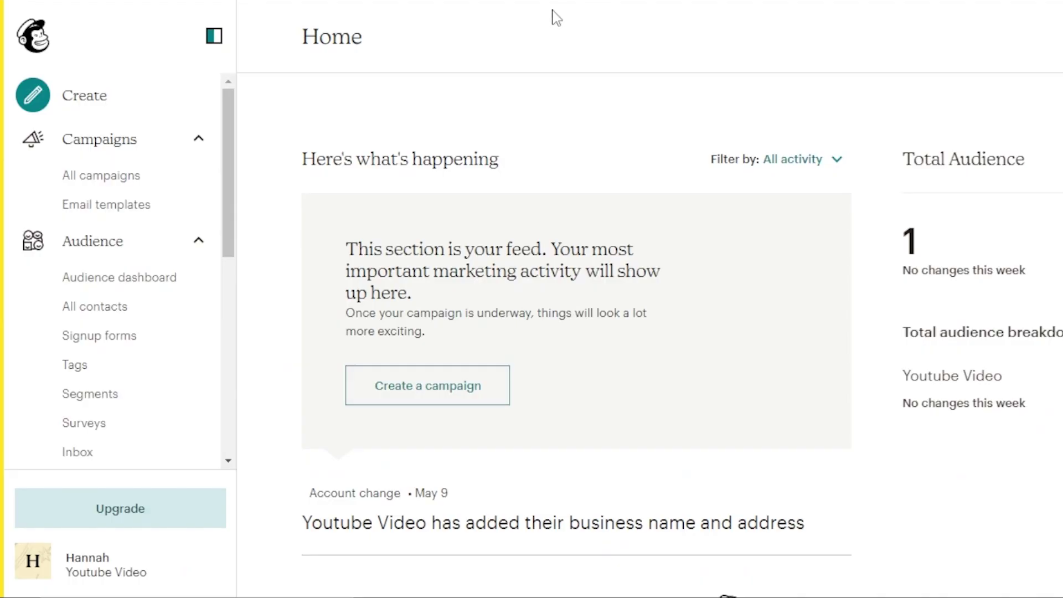
pyautogui.moveTo(231, 141); pyautogui.dragTo(224, 104)
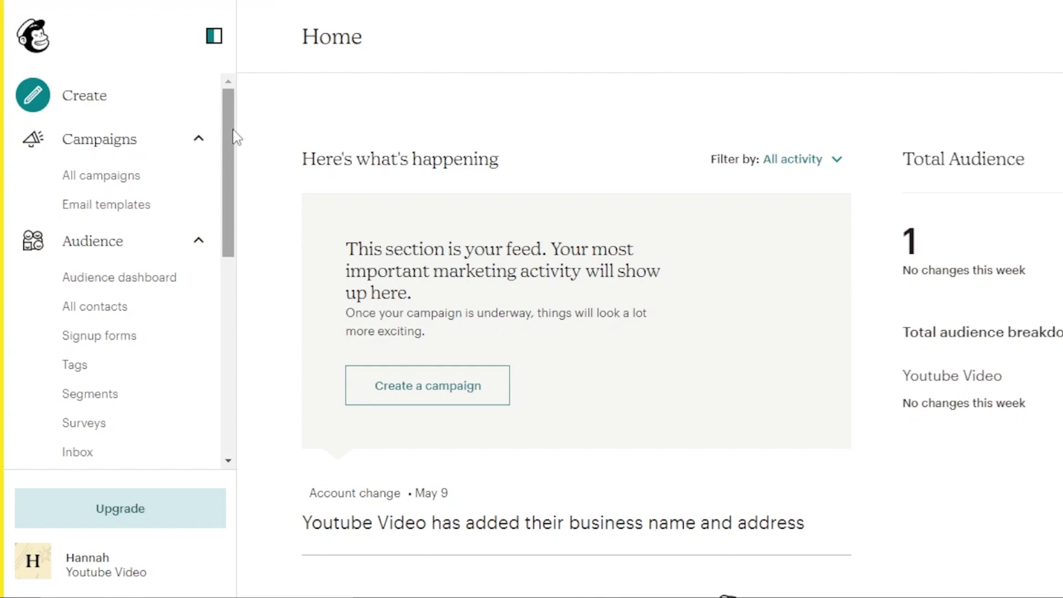
# Create a new campaign from the list of all campaigns, choosing the regular email type
pyautogui.moveTo(231, 173); pyautogui.dragTo(230, 119)
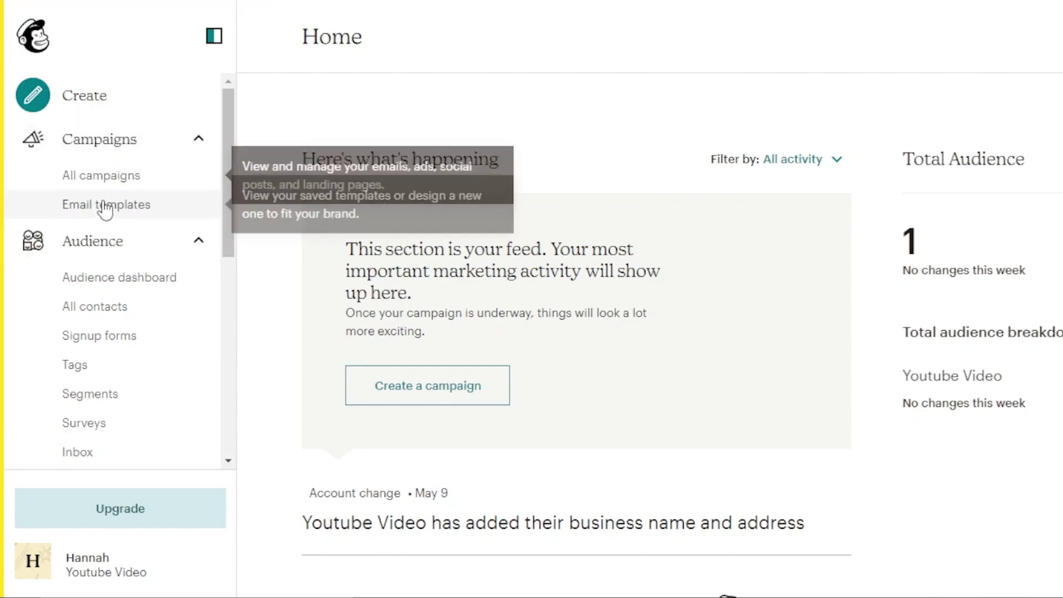
pyautogui.click(86, 187)
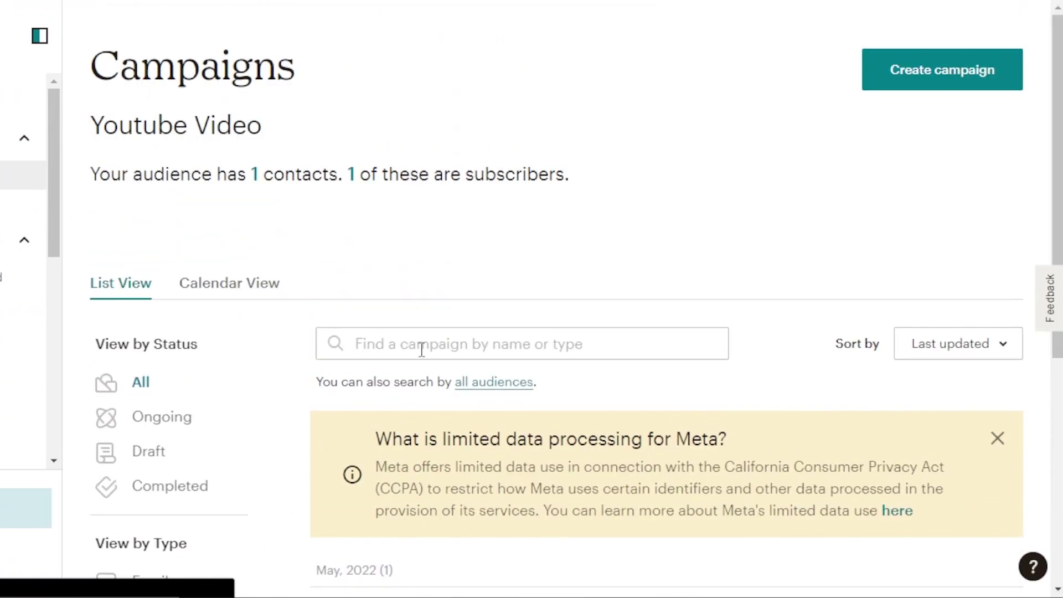
pyautogui.click(910, 75)
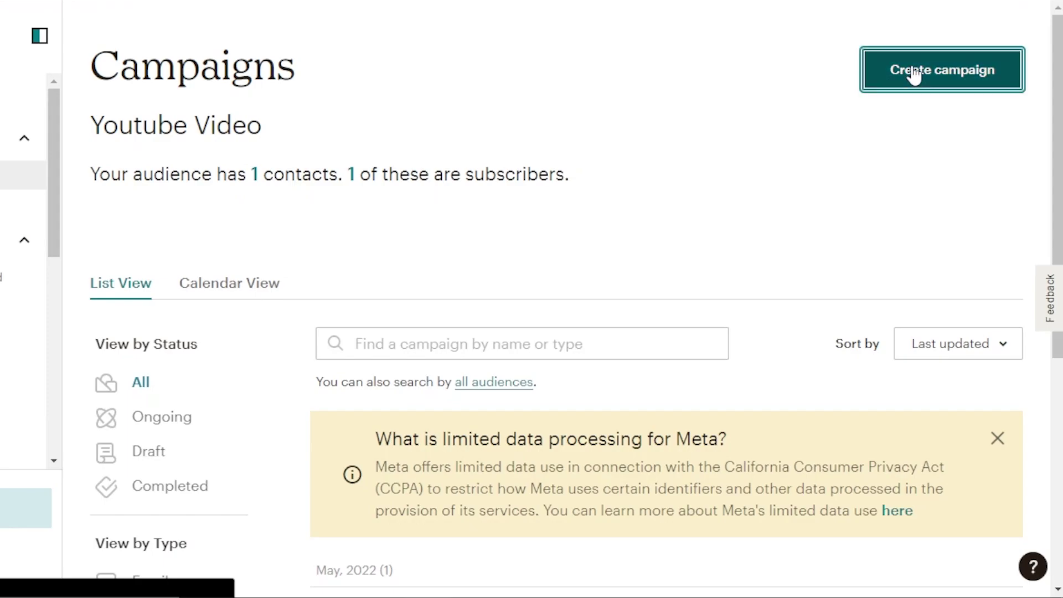
pyautogui.scroll(-4, 607, 305)
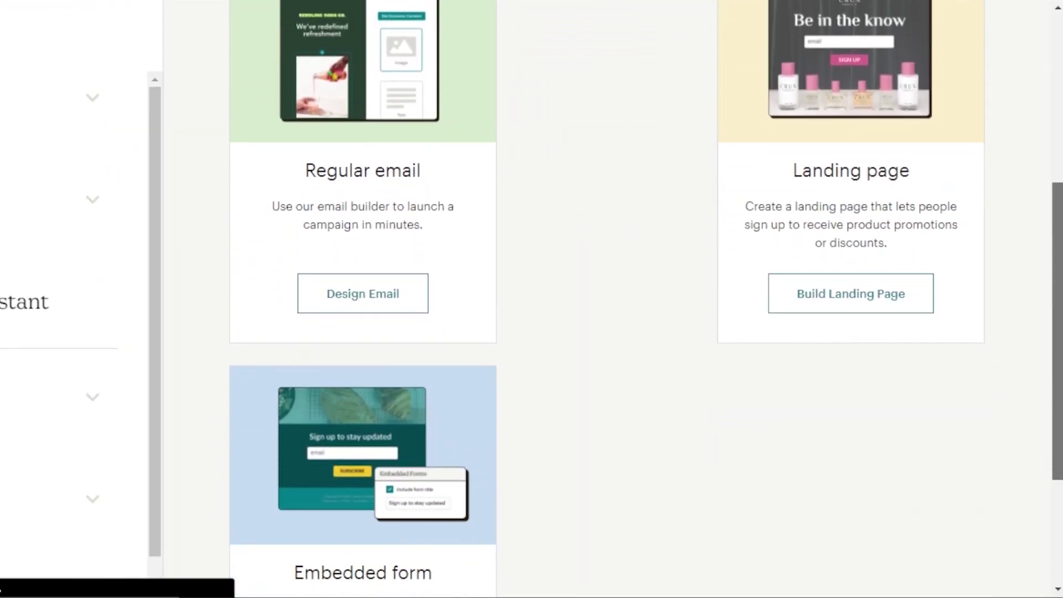
pyautogui.scroll(1, 733, 284)
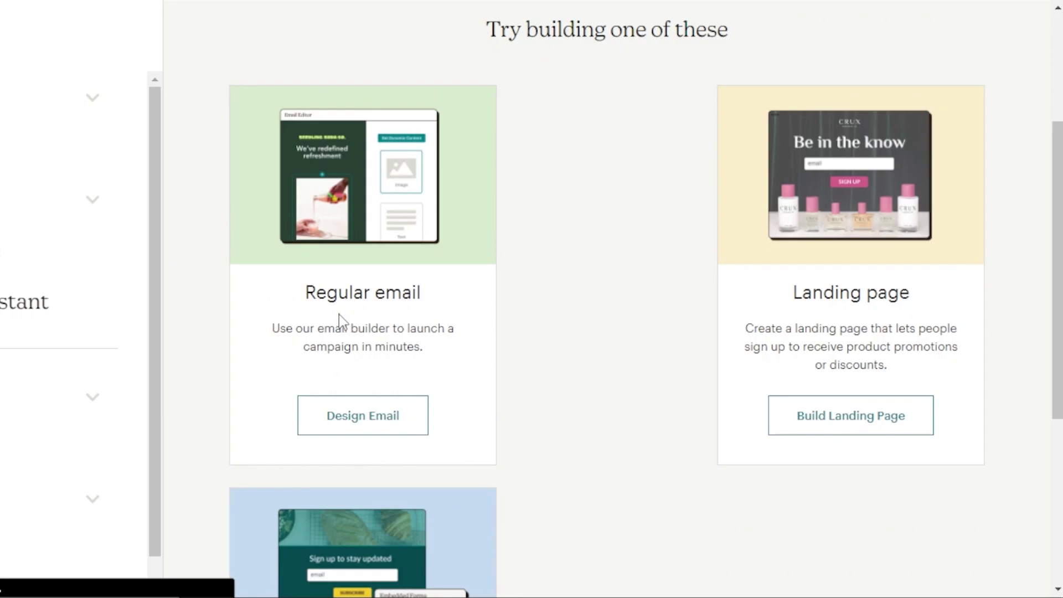
pyautogui.click(371, 419)
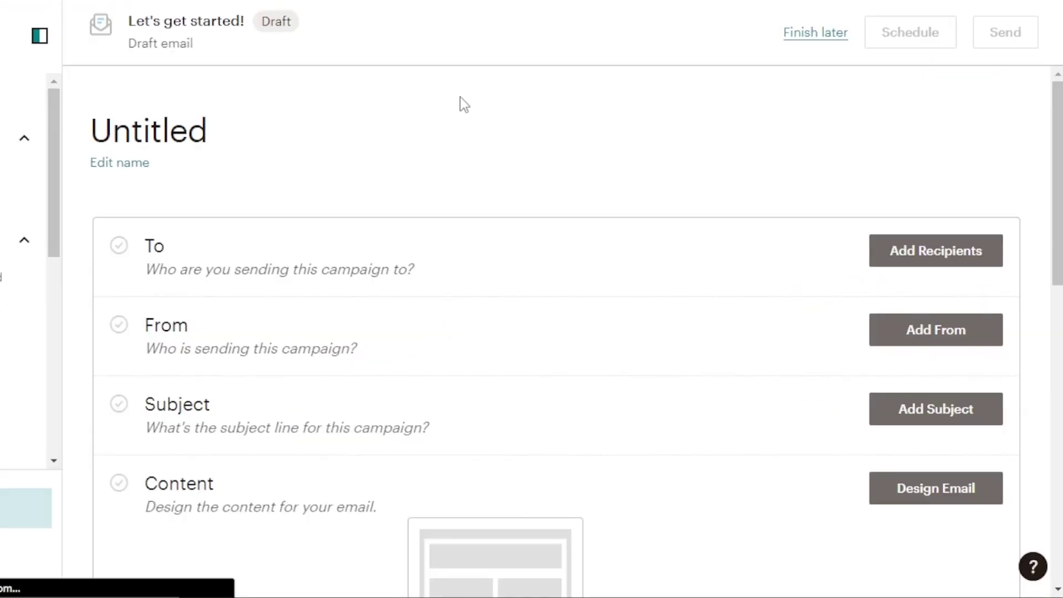
# Name the draft email campaign "Welcome email" and save the name
pyautogui.click(129, 164)
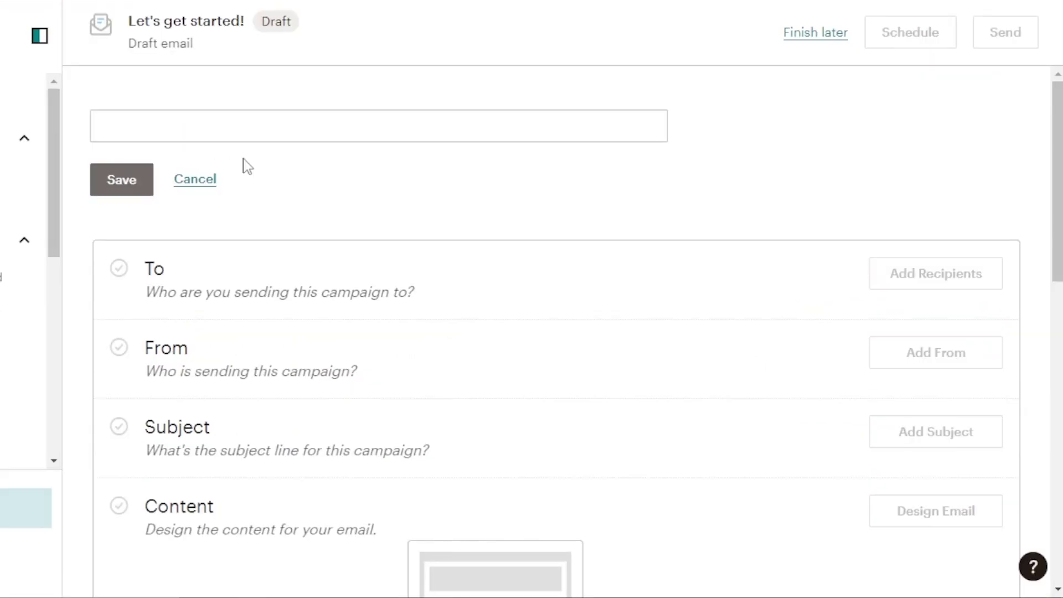
pyautogui.click(220, 127)
pyautogui.write('We')
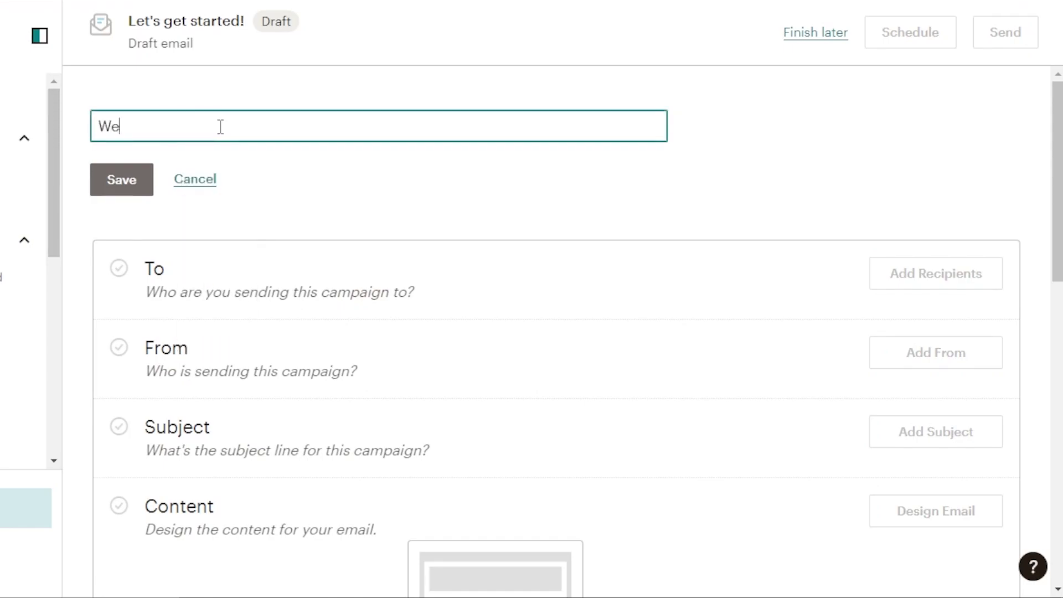
pyautogui.write('lcome email')
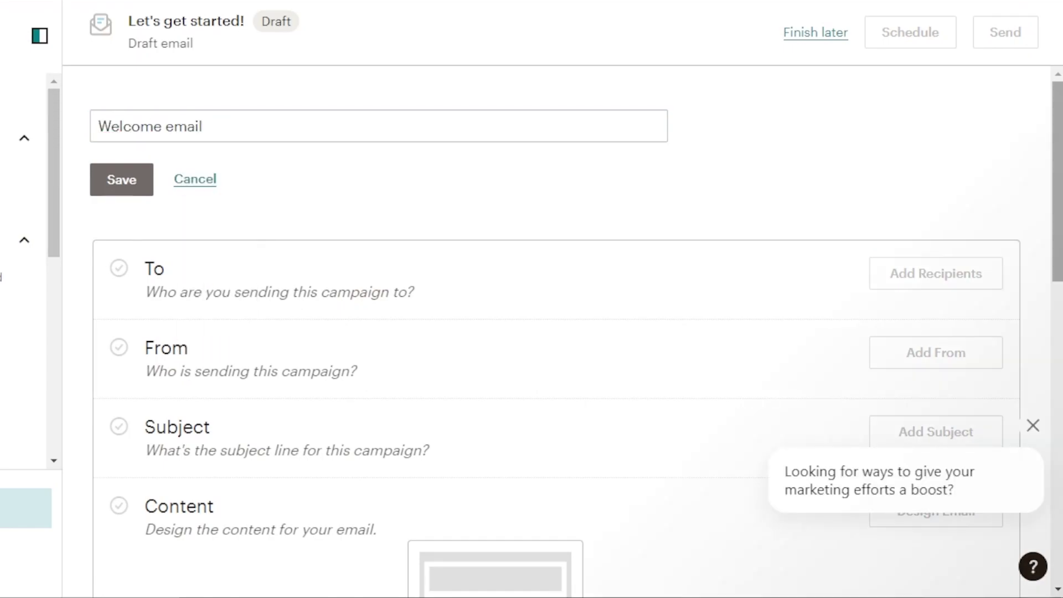
pyautogui.click(1033, 338)
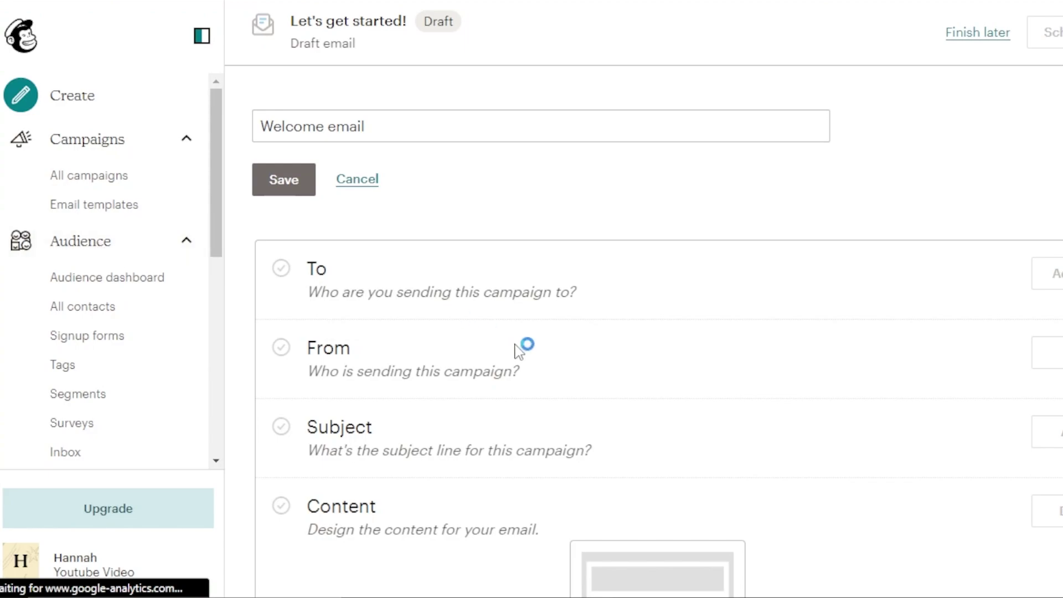
pyautogui.scroll(-5, 656, 331)
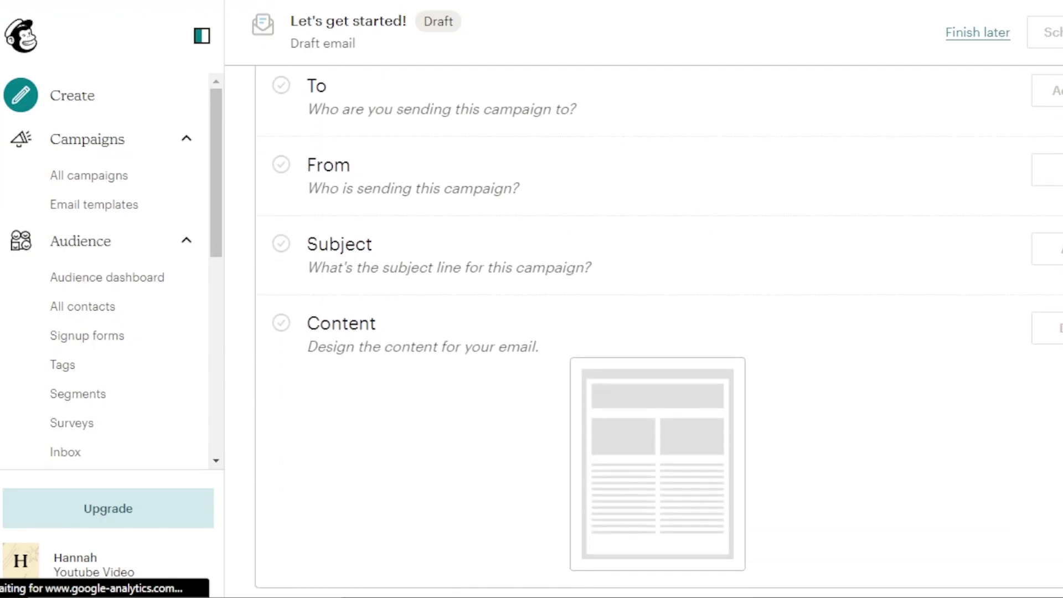
pyautogui.scroll(-2, 656, 331)
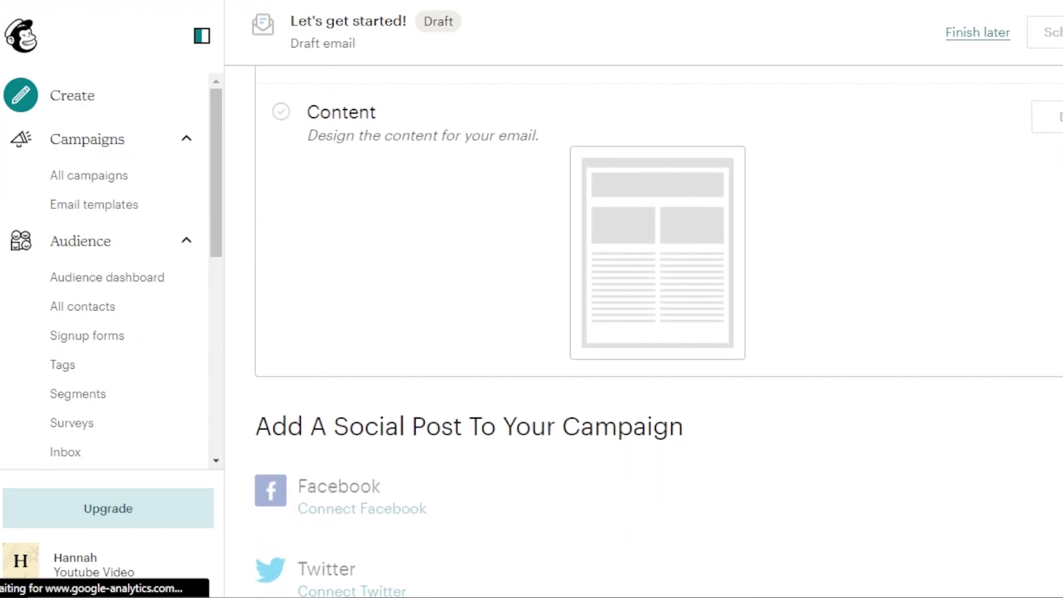
pyautogui.scroll(3, 657, 331)
pyautogui.scroll(3, 657, 331)
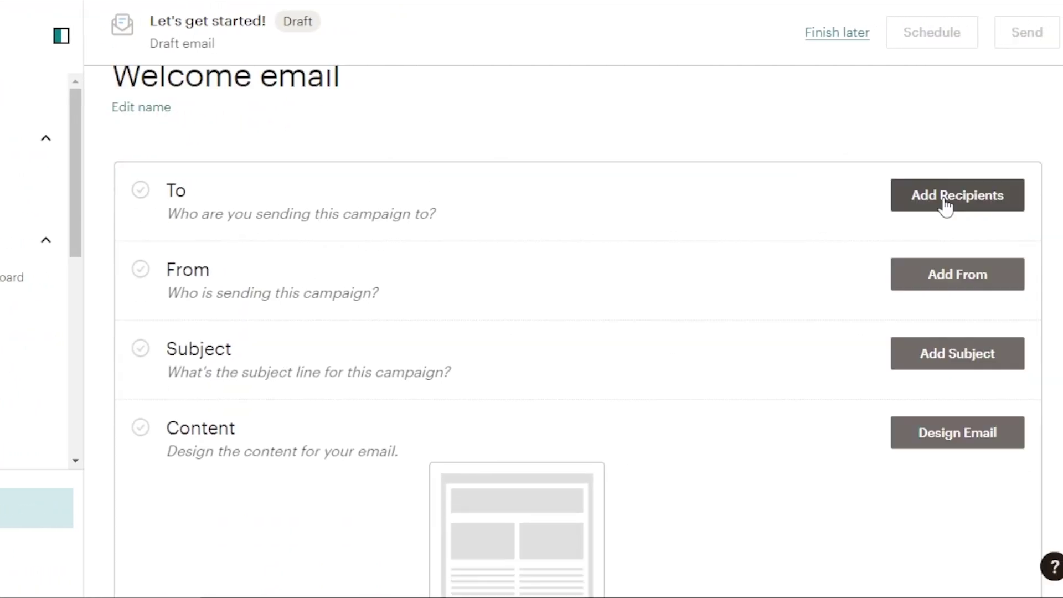
# Set the campaign's recipients to the Youtube Video audience without personalizing the "To" field, and save
pyautogui.click(953, 204)
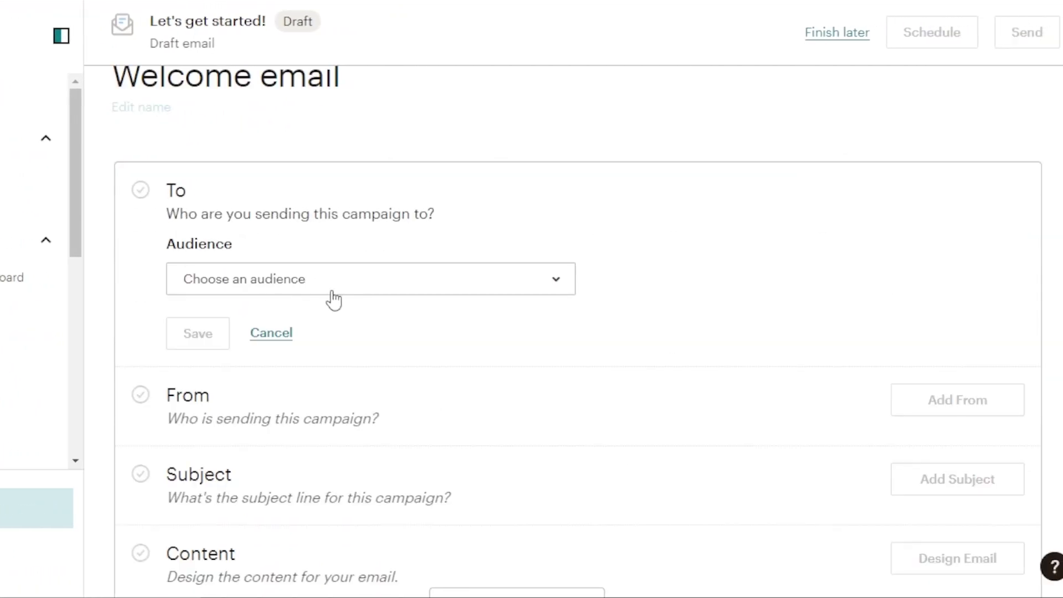
pyautogui.click(332, 298)
pyautogui.click(286, 382)
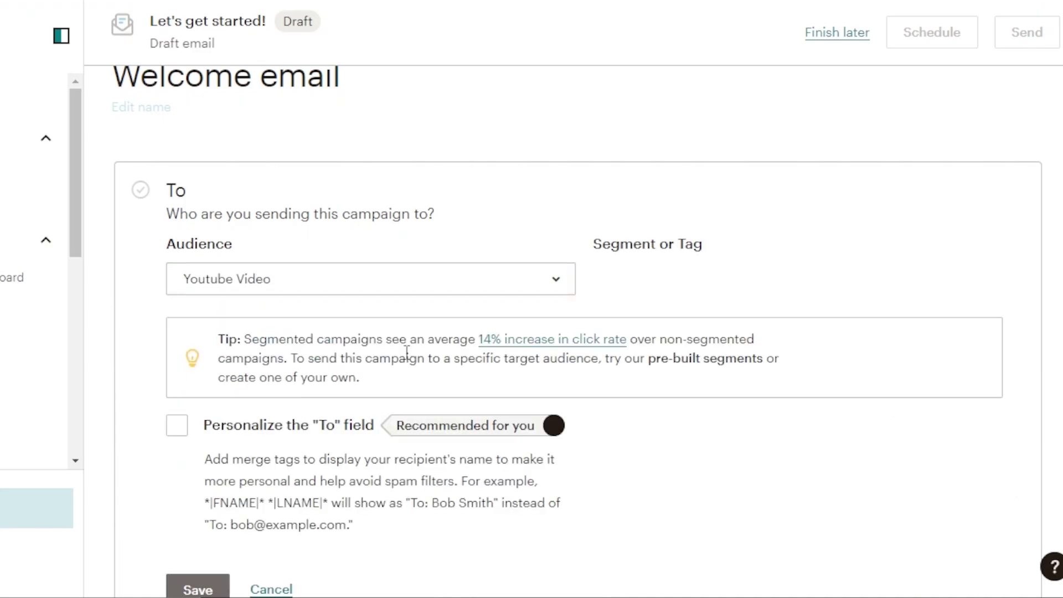
pyautogui.scroll(-4, 532, 333)
pyautogui.scroll(-4, 532, 332)
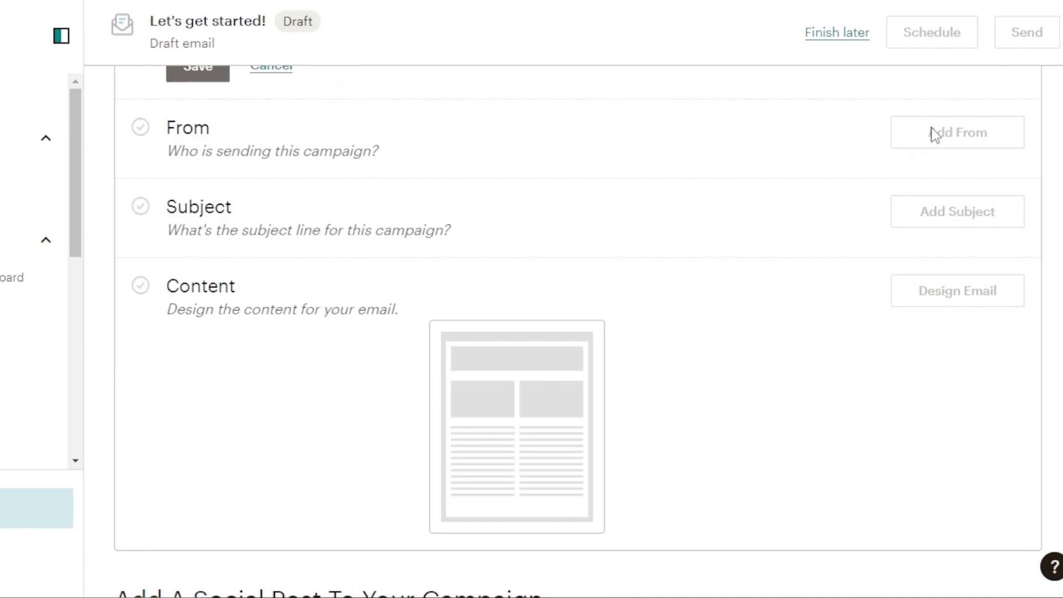
pyautogui.click(204, 78)
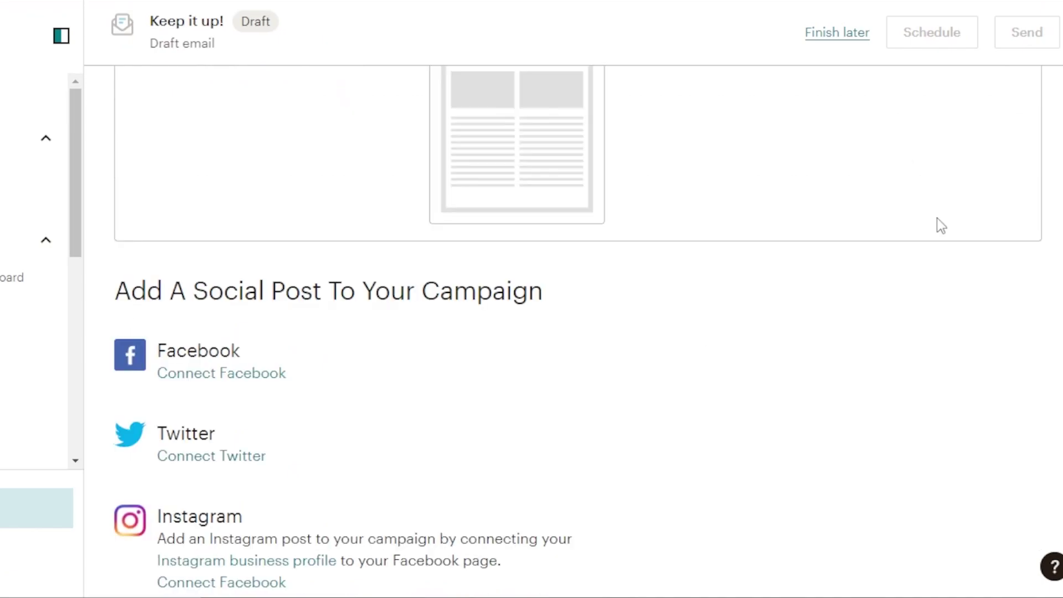
# Add the subject "Welcome" with the preview text "Welcome to our store" to the campaign and save it
pyautogui.scroll(6, 532, 332)
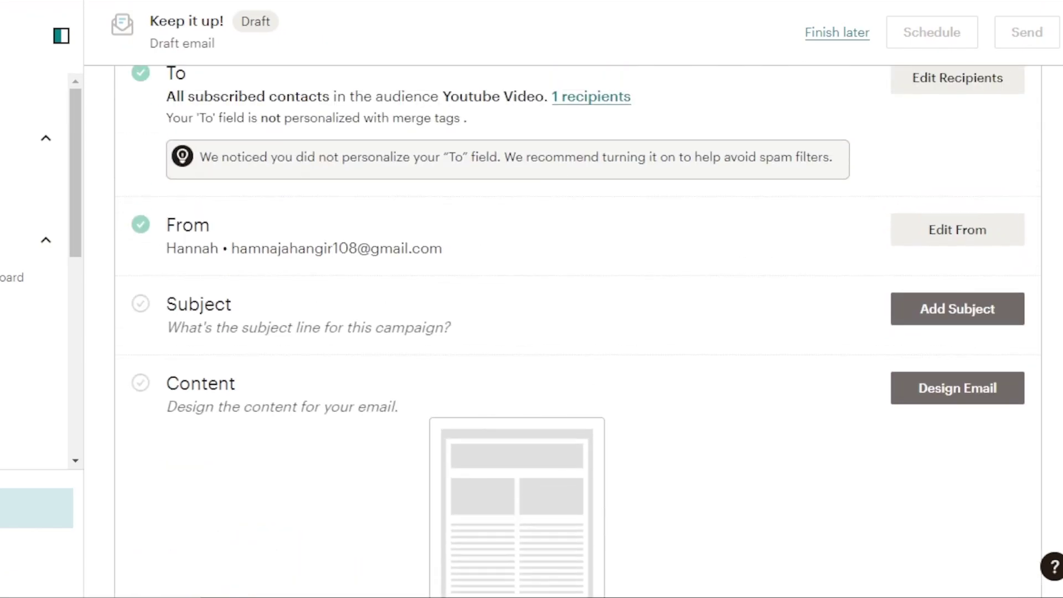
pyautogui.click(919, 310)
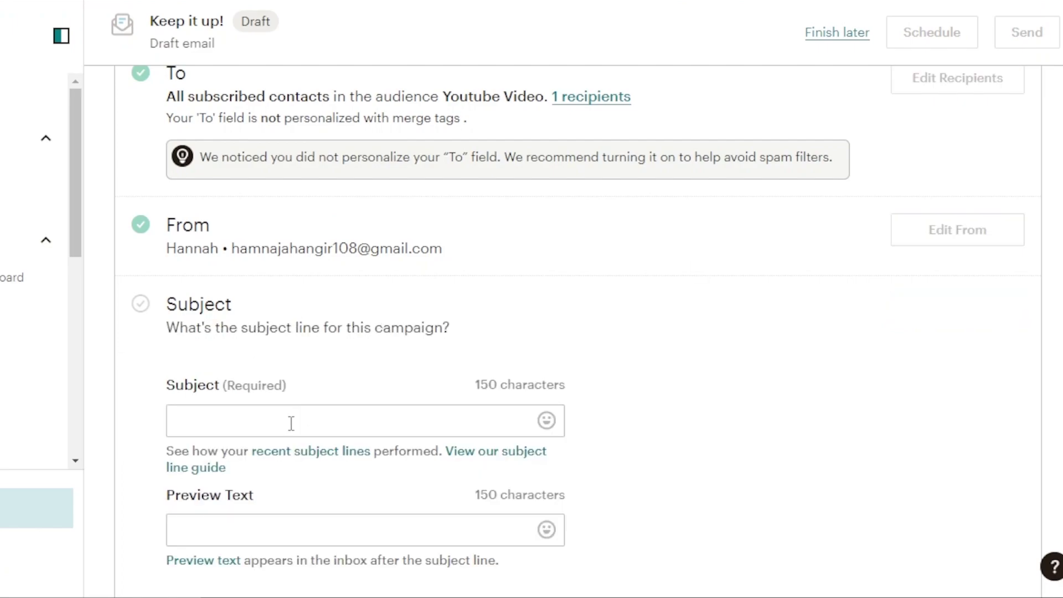
pyautogui.write('We')
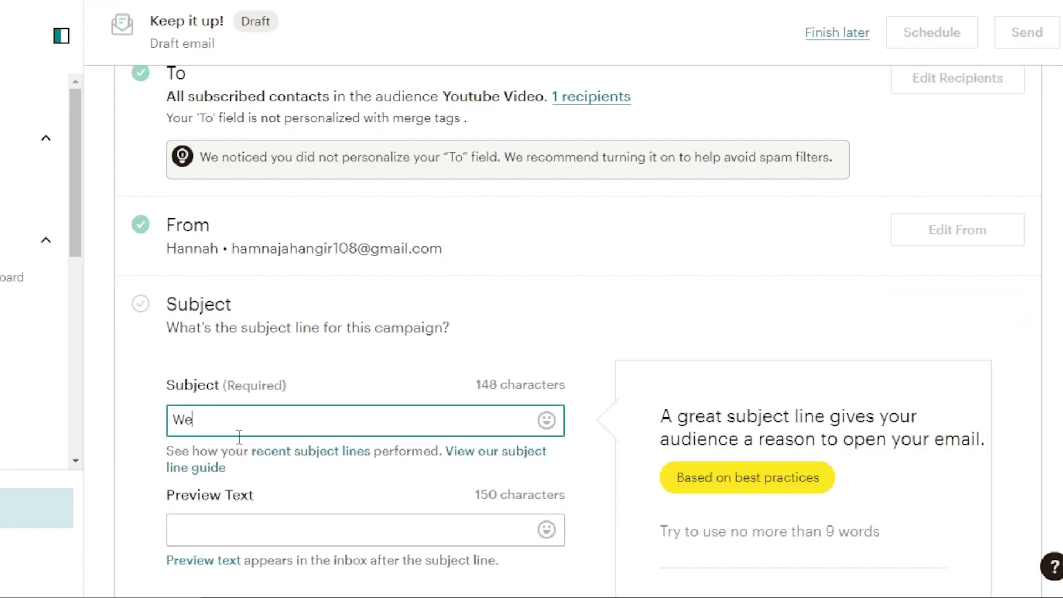
pyautogui.write('lcome')
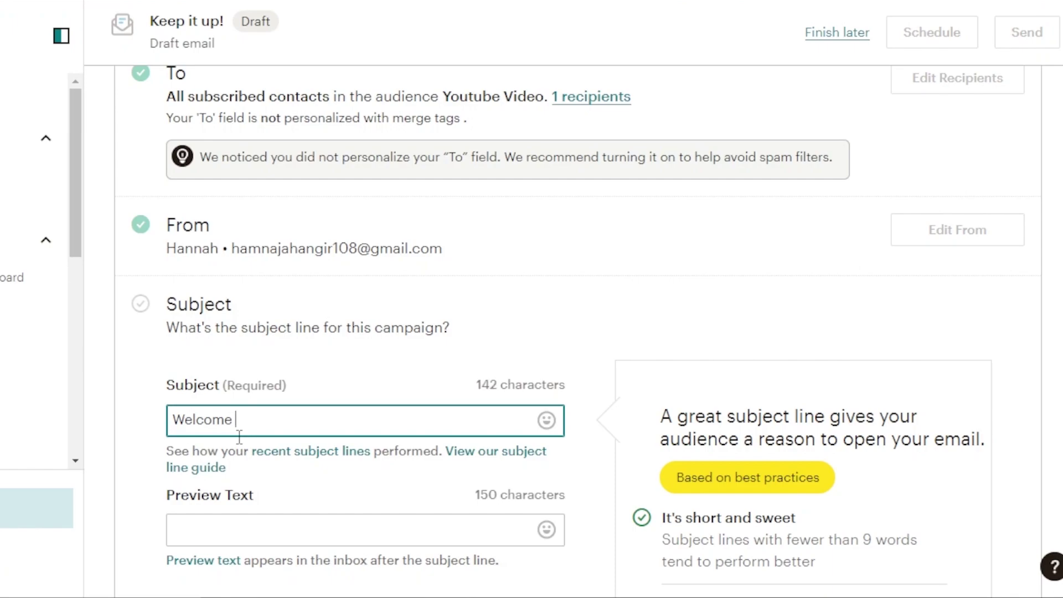
pyautogui.click(258, 535)
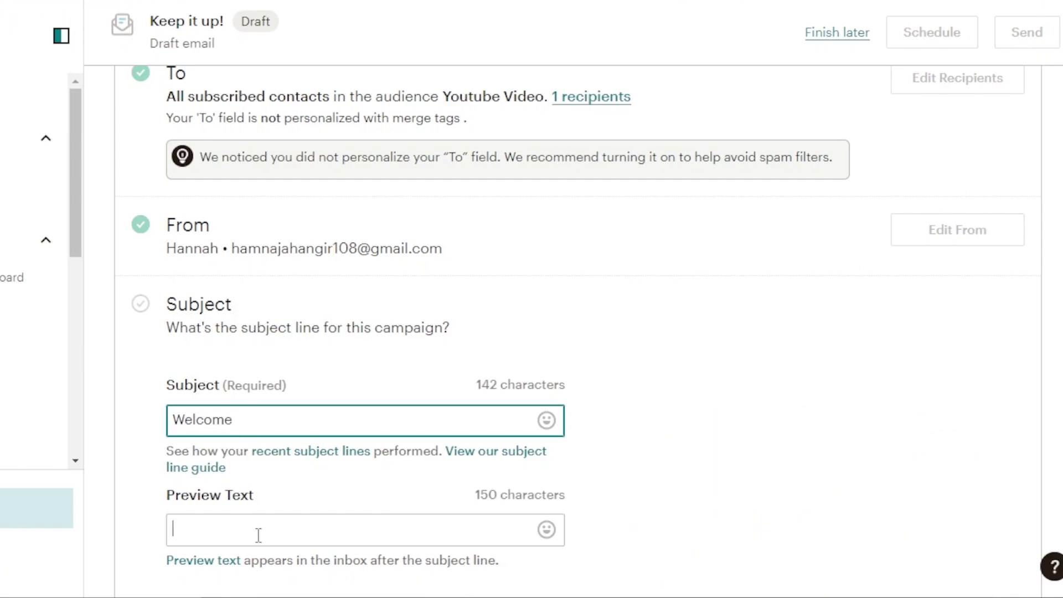
pyautogui.write('Welcome t')
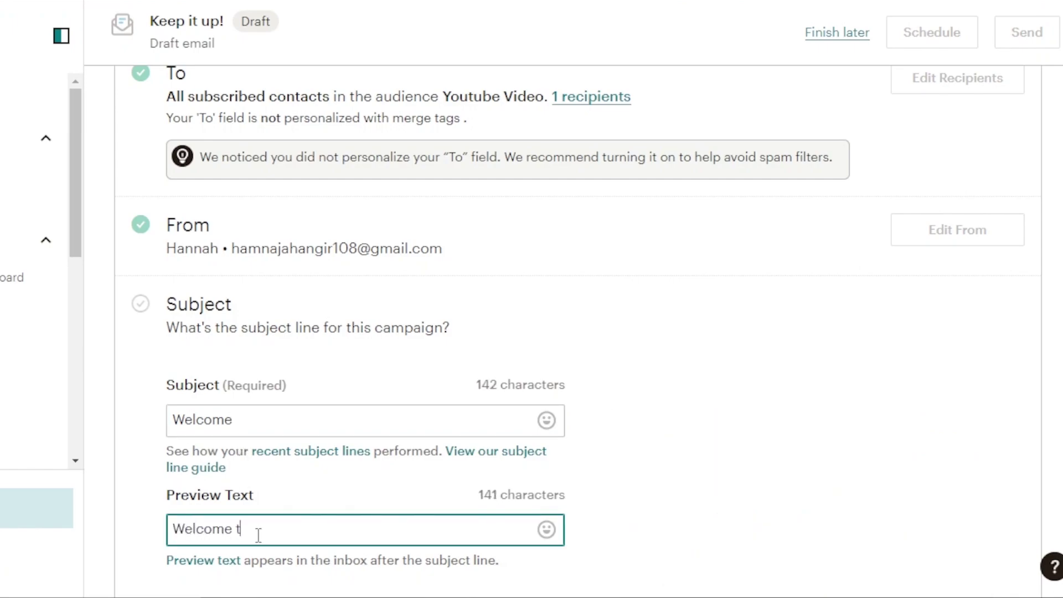
pyautogui.write('o our store')
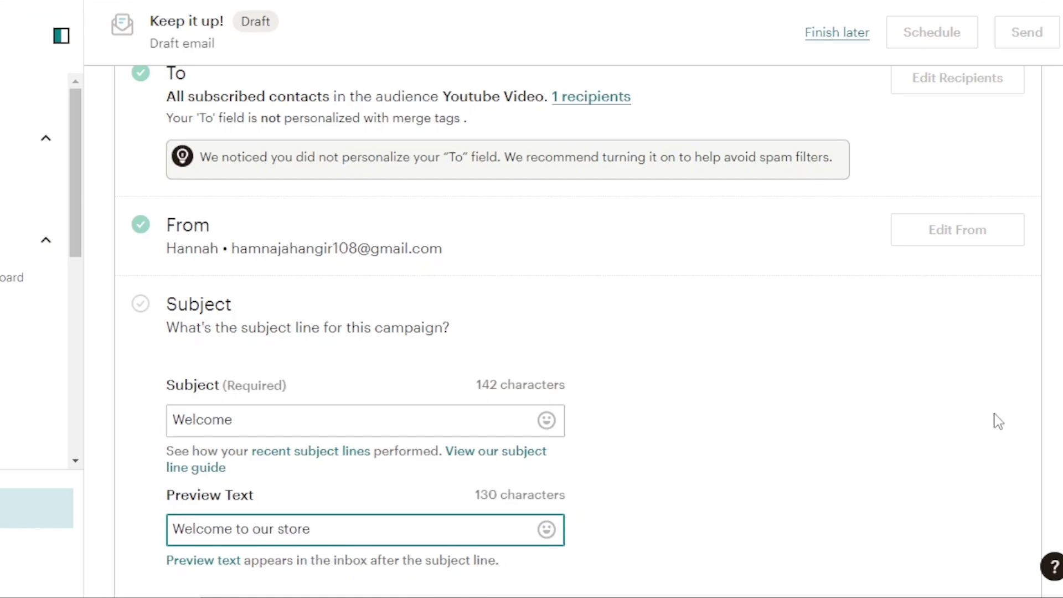
pyautogui.scroll(-5, 998, 422)
pyautogui.click(205, 371)
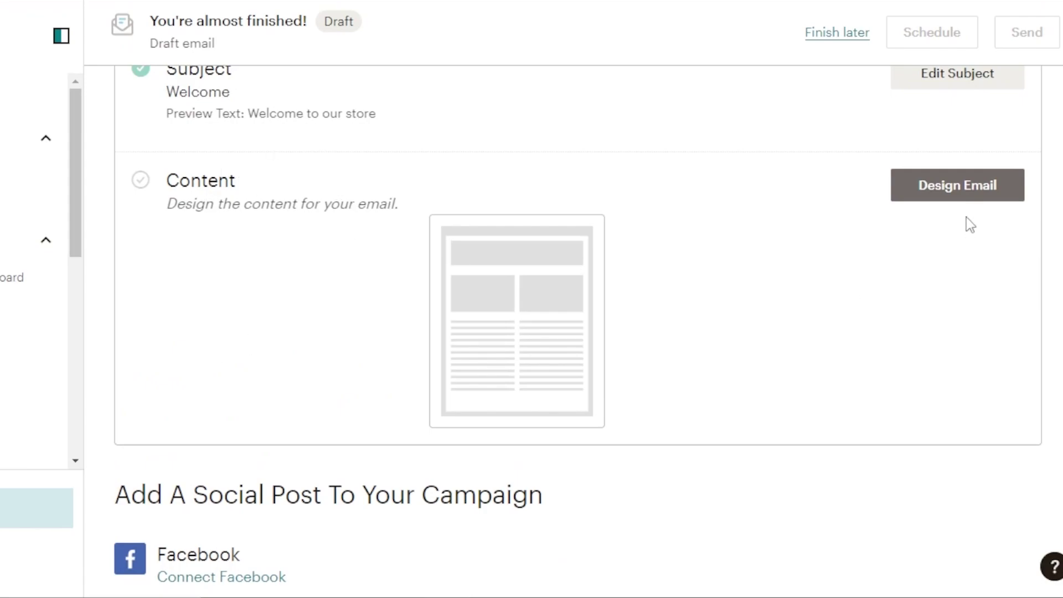
# Start designing the email content with the Classic Builder
pyautogui.click(957, 187)
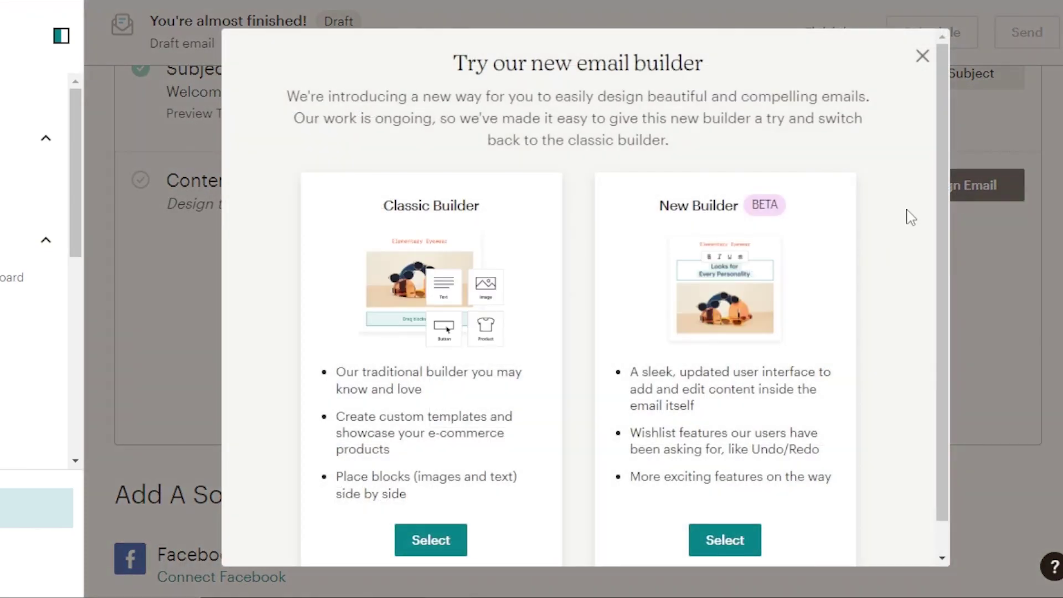
pyautogui.scroll(-1, 942, 161)
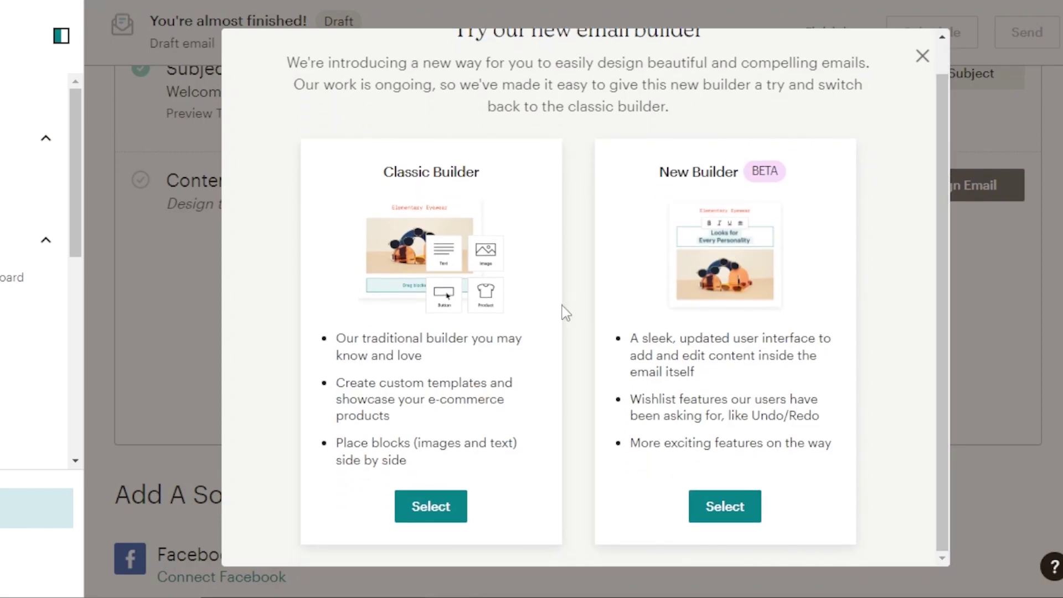
pyautogui.click(463, 506)
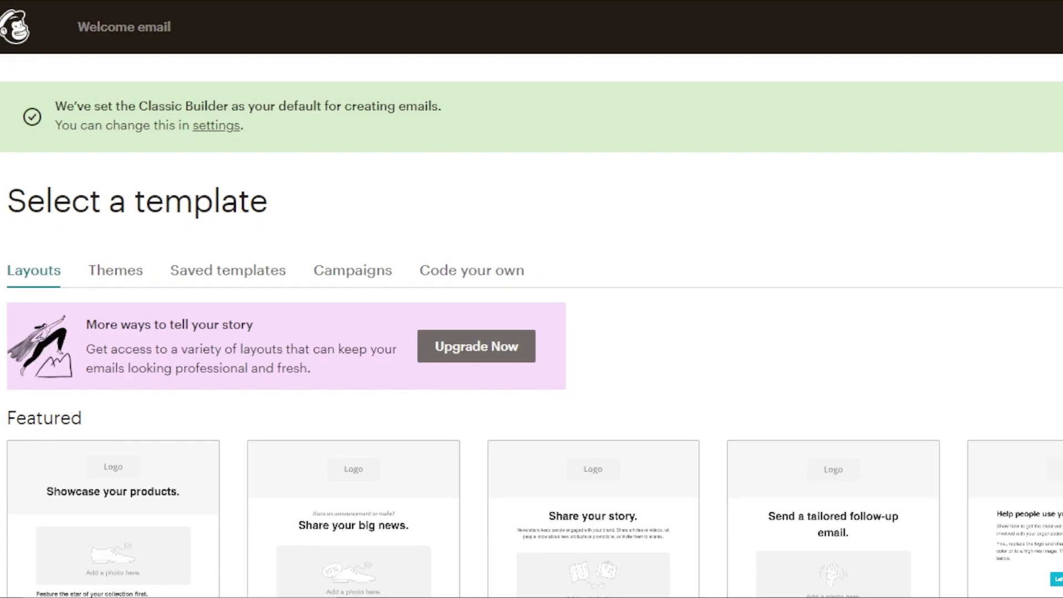
# Browse the featured and basic layouts and apply the Make an Announcement layout to the email
pyautogui.scroll(-6, 830, 471)
pyautogui.scroll(-1, 535, 326)
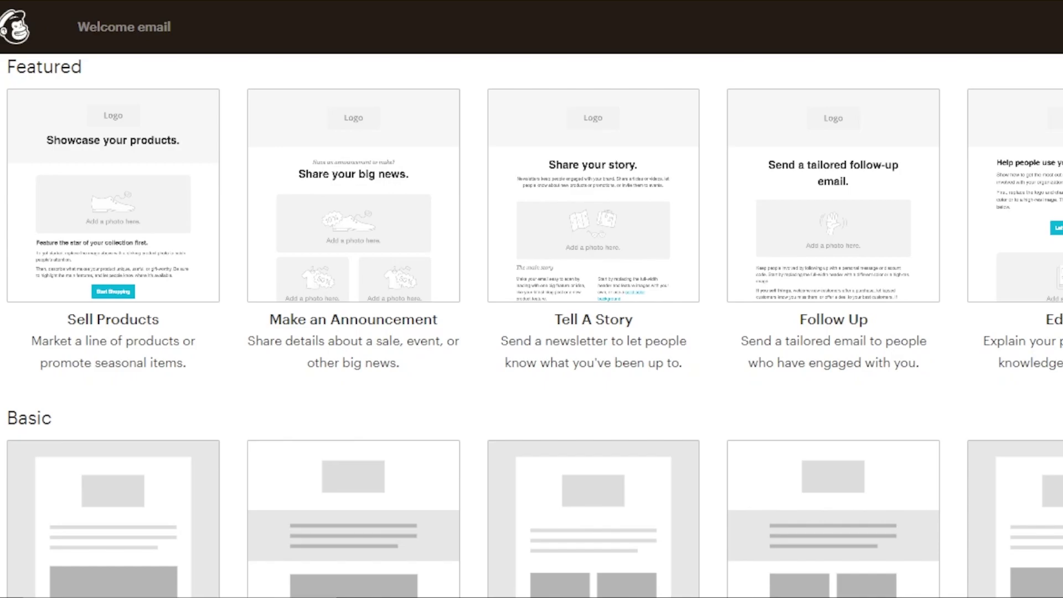
pyautogui.scroll(-4, 535, 326)
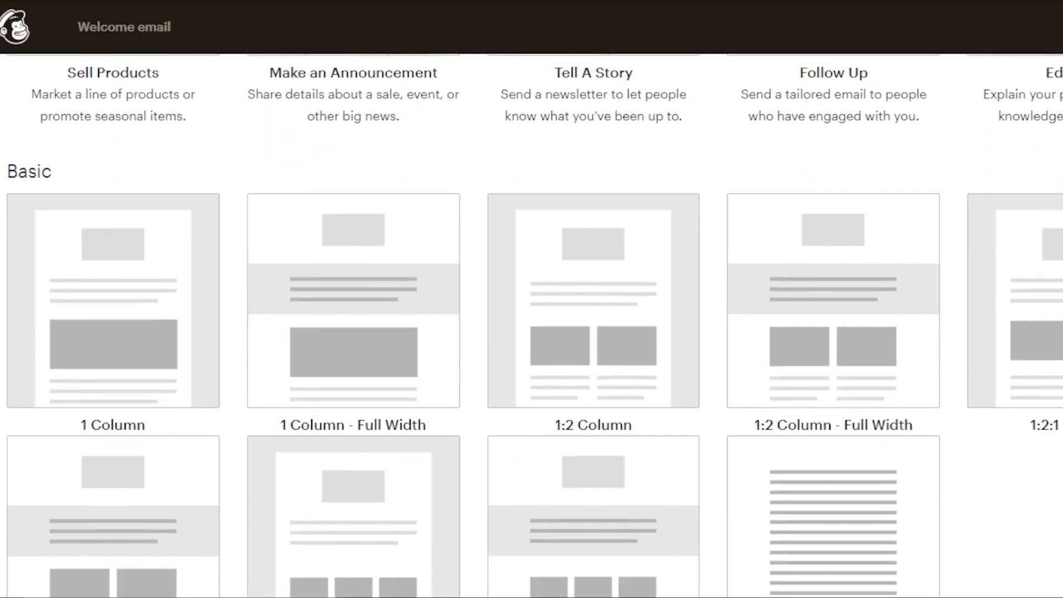
pyautogui.scroll(4, 535, 326)
pyautogui.scroll(3, 365, 366)
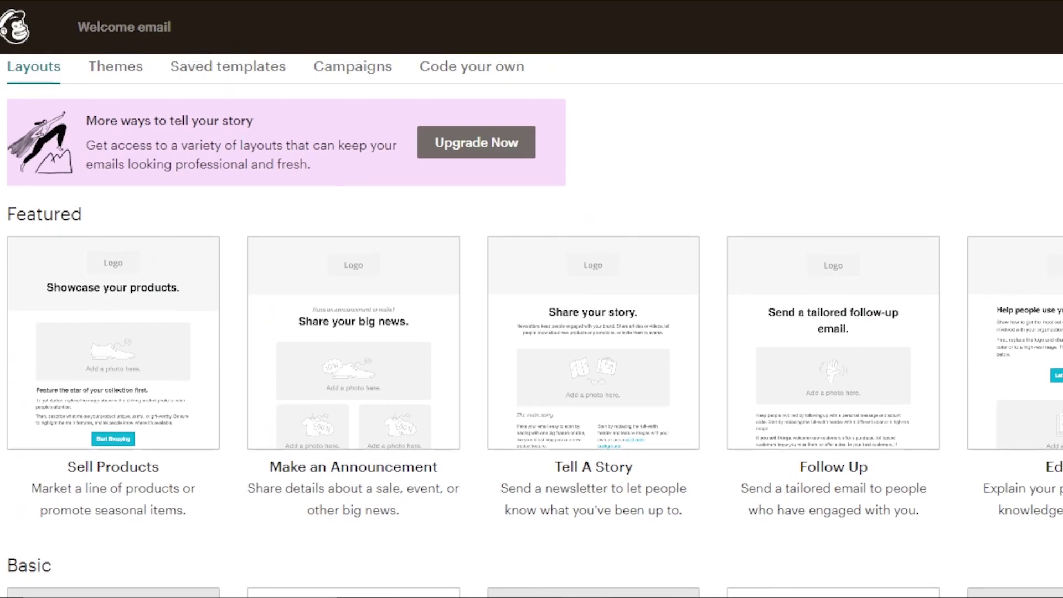
pyautogui.scroll(-1, 365, 366)
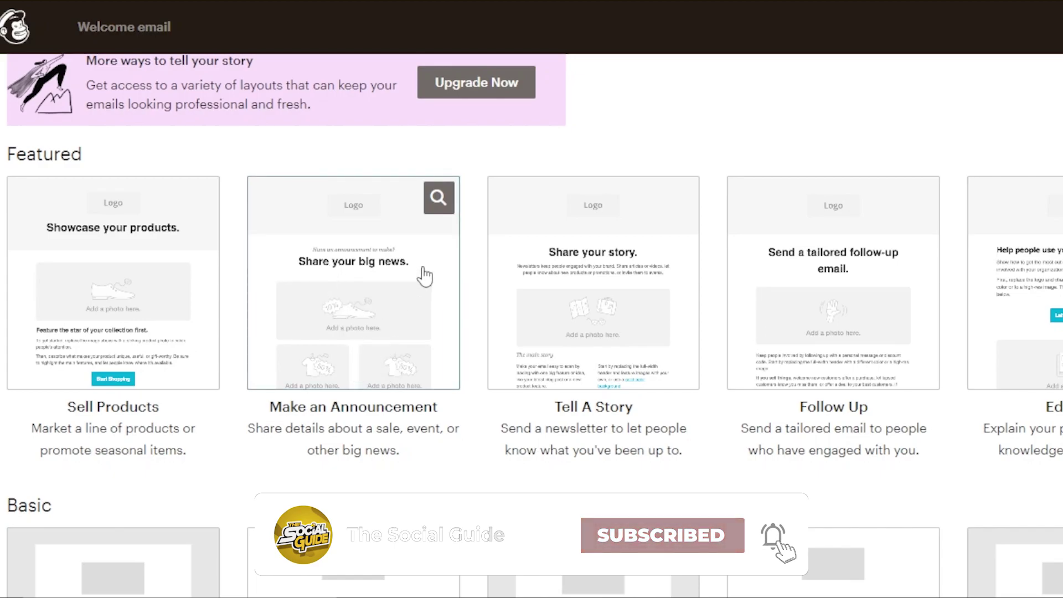
pyautogui.click(346, 322)
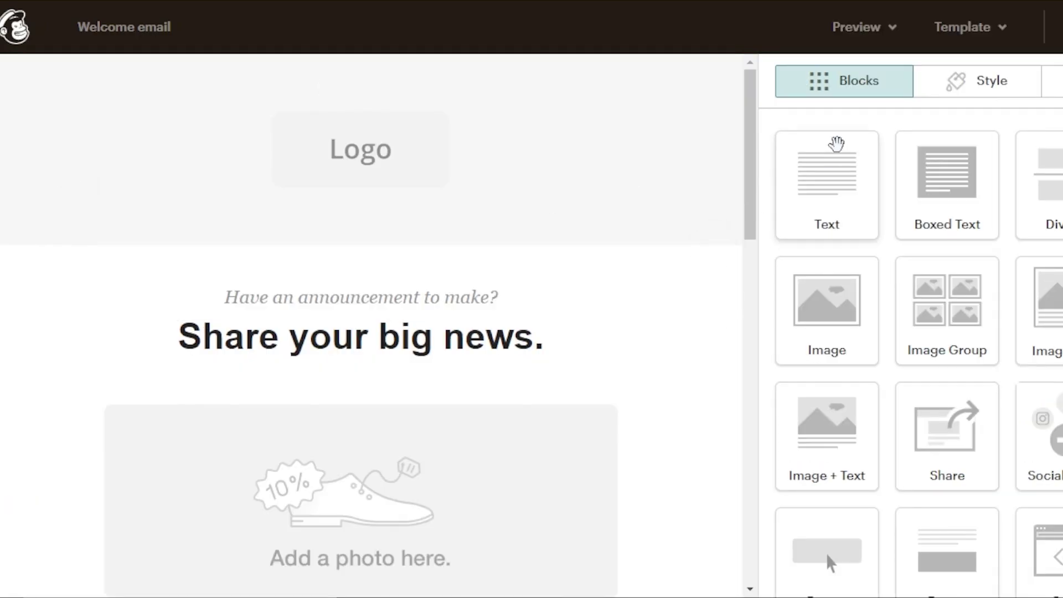
# Inspect the editing controls of the announcement heading block and the logo header in the email layout
pyautogui.moveTo(750, 149); pyautogui.dragTo(737, 105)
pyautogui.moveTo(551, 361)
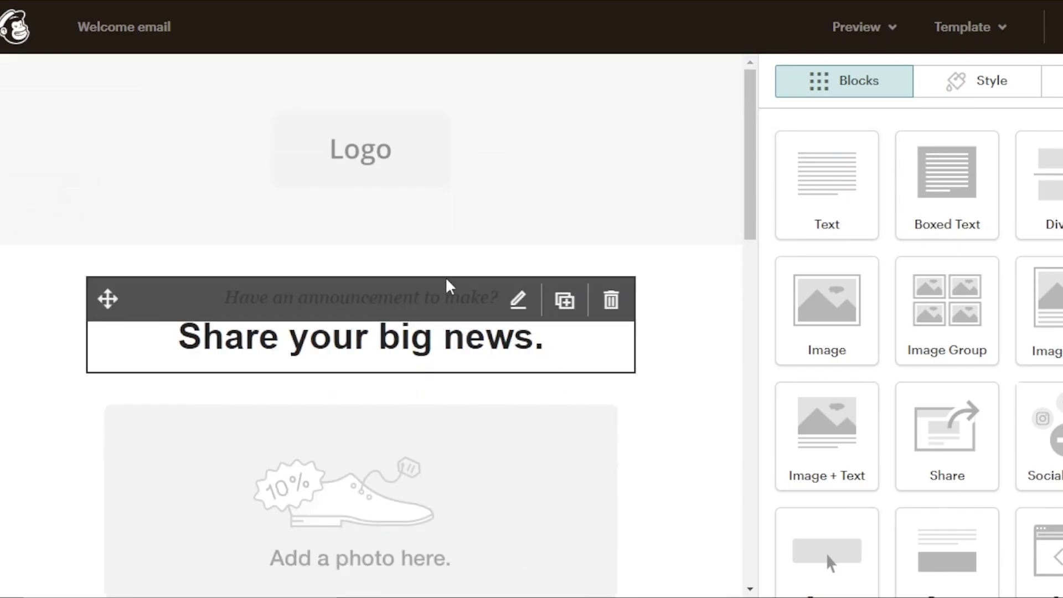
pyautogui.moveTo(416, 170)
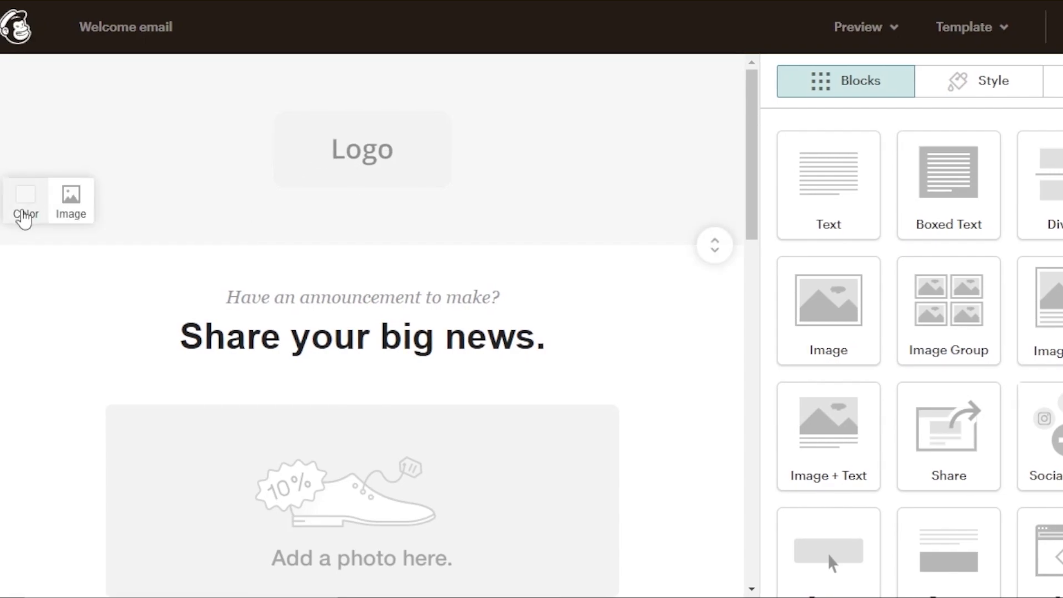
# Change the background color of the email's logo header section to purple
pyautogui.click(24, 215)
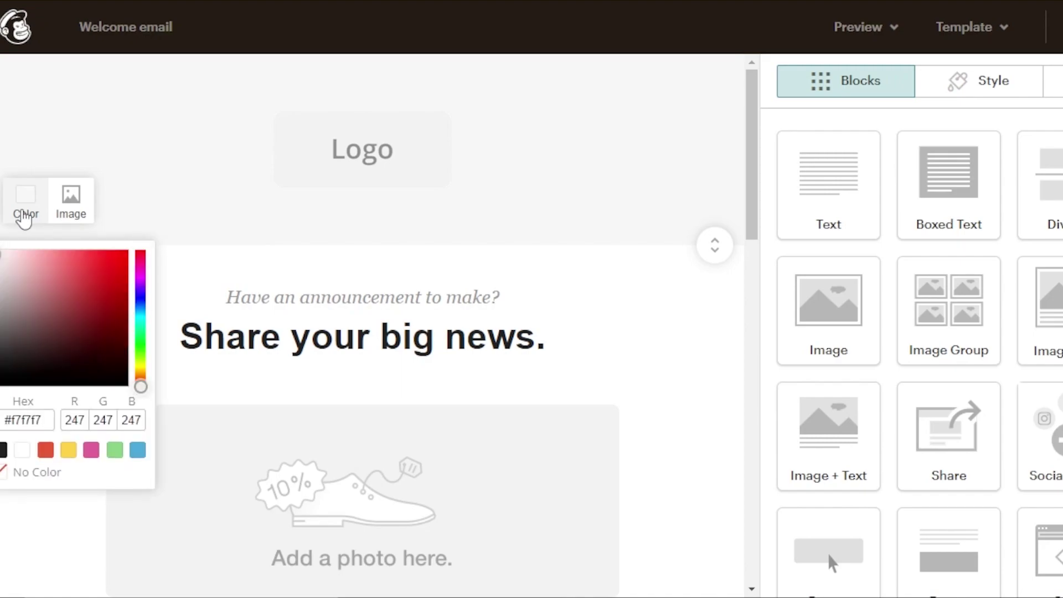
pyautogui.moveTo(3, 253); pyautogui.dragTo(87, 321)
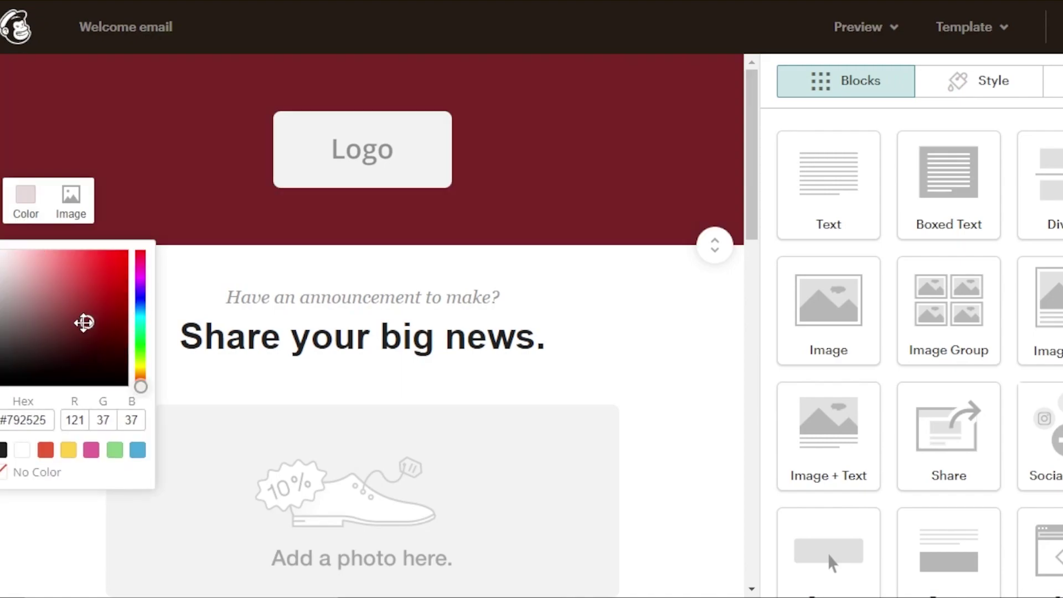
pyautogui.moveTo(141, 281); pyautogui.dragTo(140, 277)
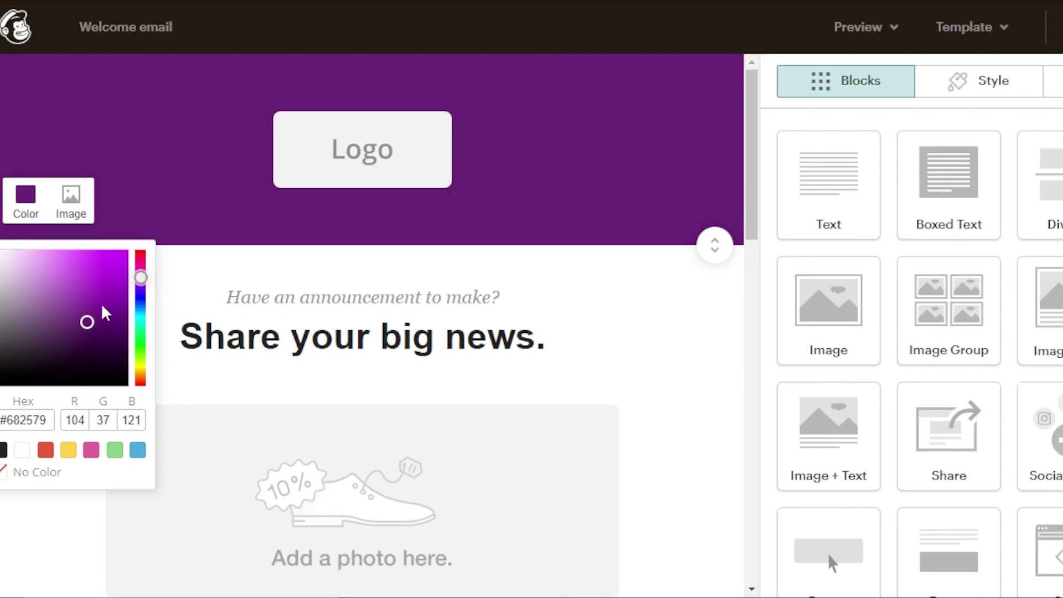
pyautogui.moveTo(80, 329); pyautogui.dragTo(78, 316)
pyautogui.click(705, 356)
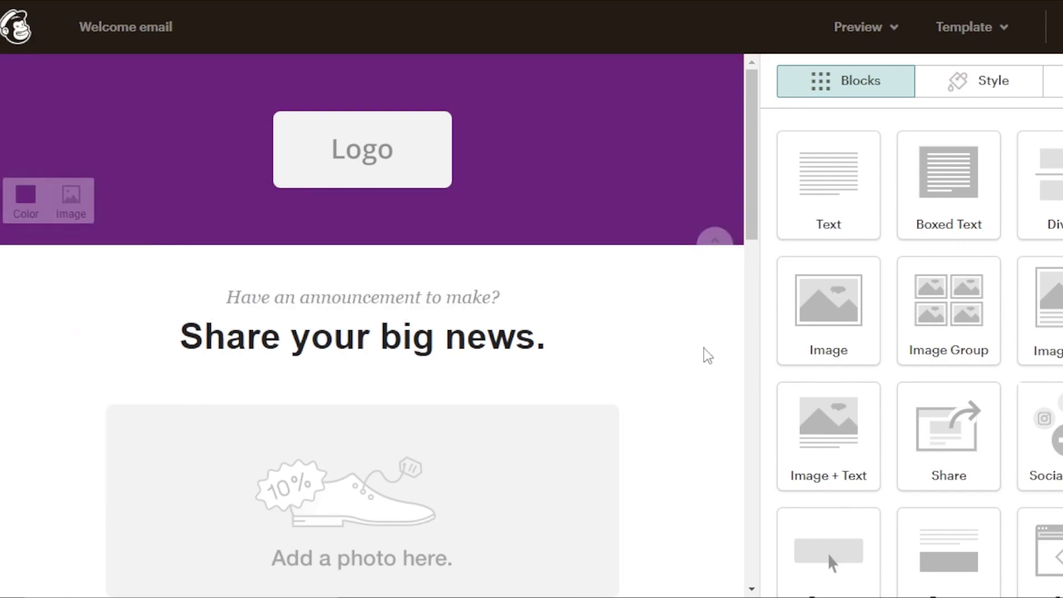
# Delete the default logo image block from the purple header
pyautogui.click(423, 175)
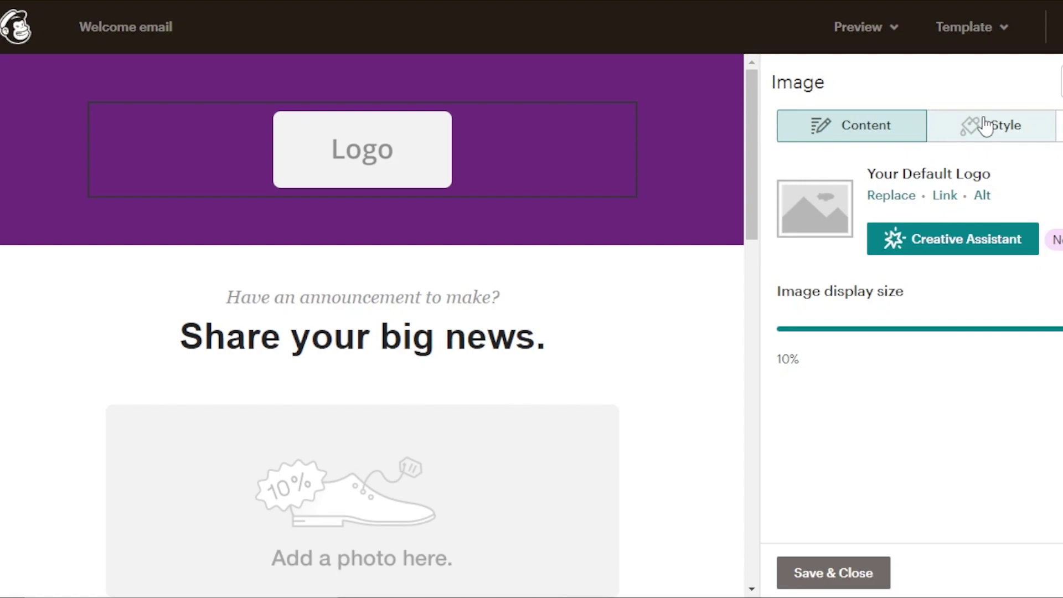
pyautogui.moveTo(275, 121)
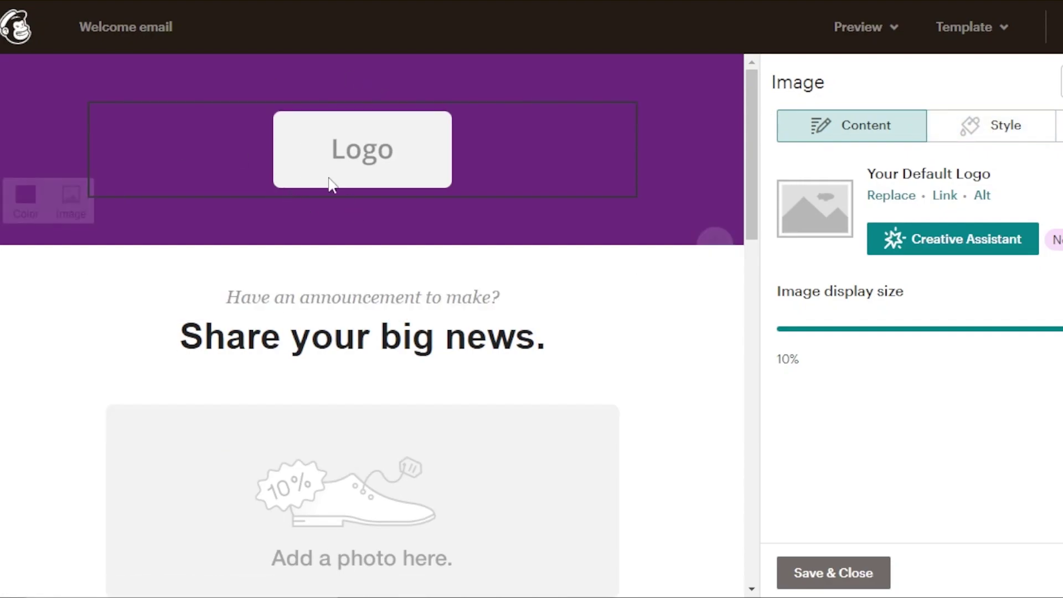
pyautogui.moveTo(159, 116)
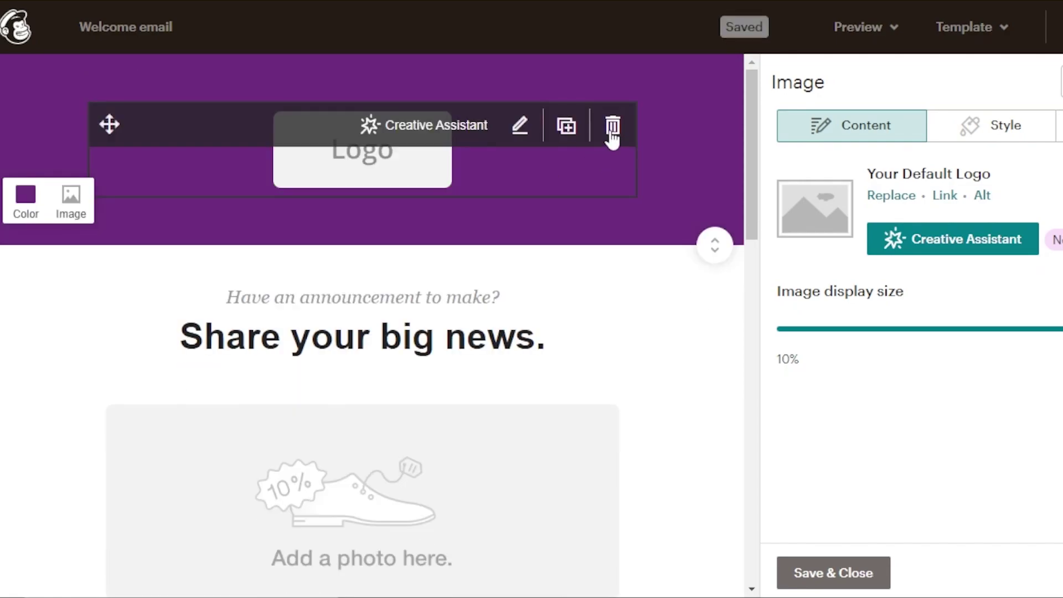
pyautogui.click(612, 133)
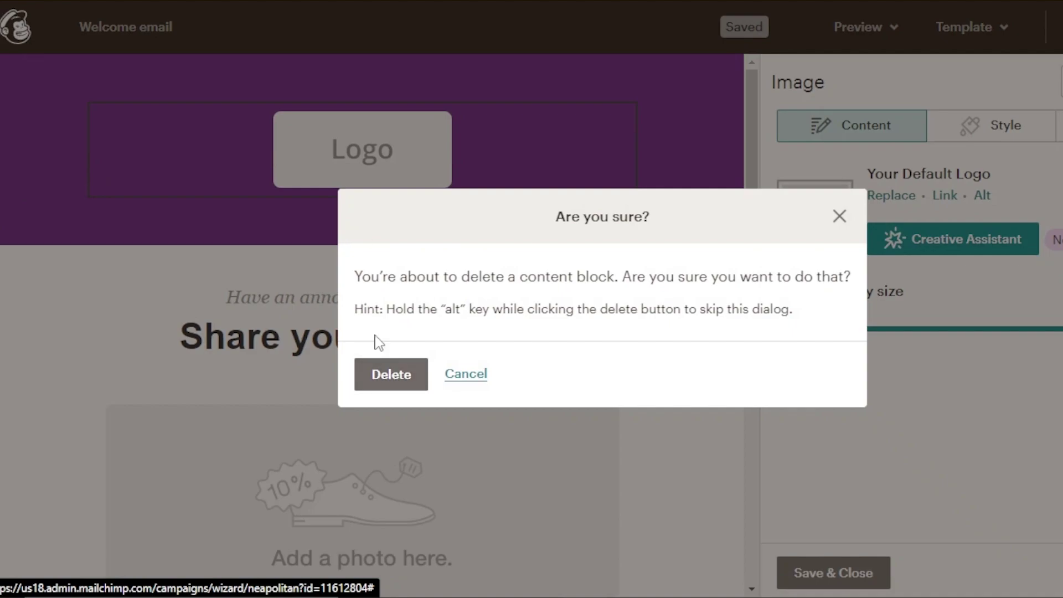
pyautogui.click(386, 372)
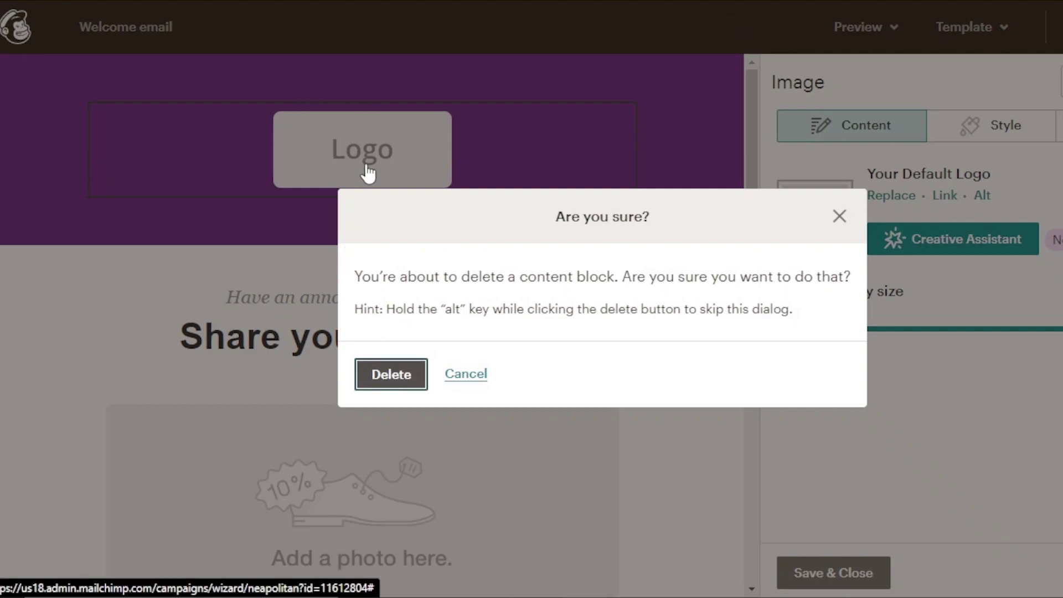
pyautogui.click(388, 377)
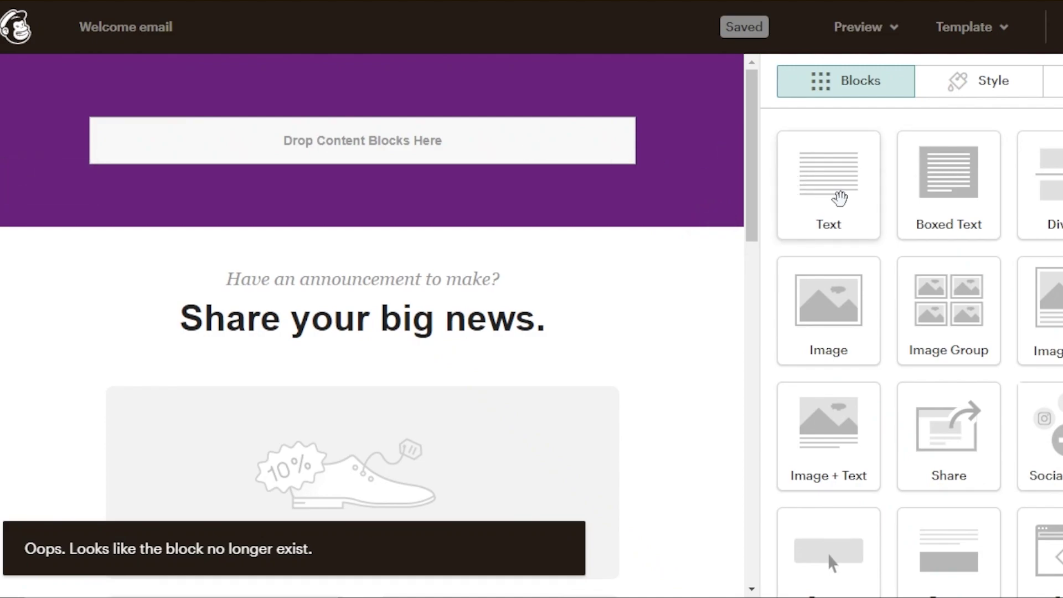
# Add a text block to the empty purple header and replace its placeholder text with "THE SWAY CLOSET"
pyautogui.moveTo(840, 198); pyautogui.dragTo(358, 73)
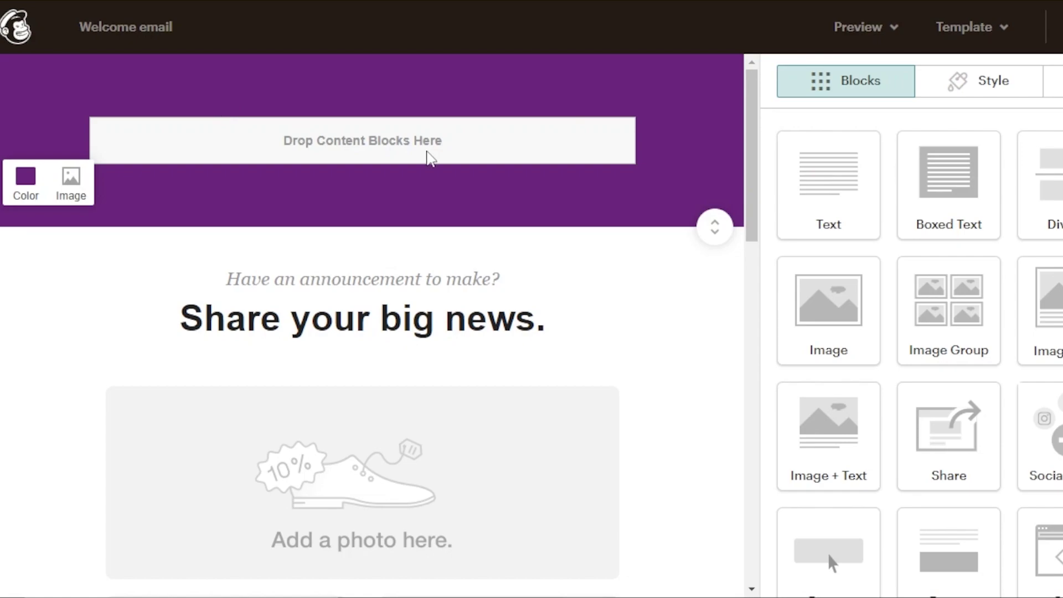
pyautogui.moveTo(831, 219); pyautogui.dragTo(293, 91)
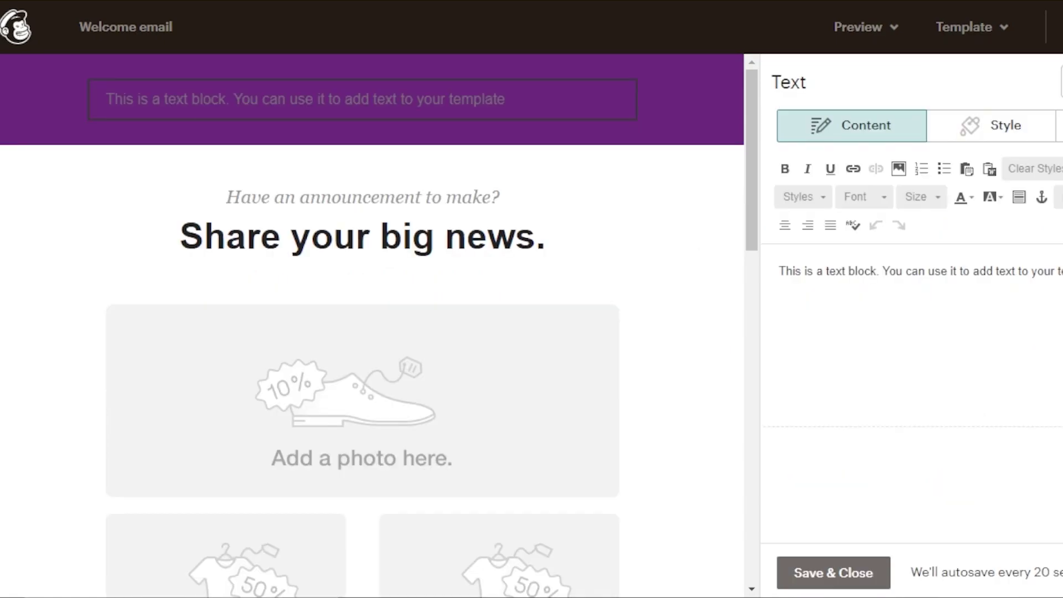
pyautogui.press('BackSpace')
pyautogui.press('BackSpace')
pyautogui.press('BackSpace')
pyautogui.press('BackSpace')
pyautogui.press('BackSpace')
pyautogui.press('BackSpace')
pyautogui.press('BackSpace')
pyautogui.press('BackSpace')
pyautogui.press('BackSpace')
pyautogui.press('BackSpace')
pyautogui.press('BackSpace')
pyautogui.press('BackSpace')
pyautogui.press('BackSpace')
pyautogui.press('BackSpace')
pyautogui.press('BackSpace')
pyautogui.press('BackSpace')
pyautogui.press('BackSpace')
pyautogui.press('BackSpace')
pyautogui.press('BackSpace')
pyautogui.press('BackSpace')
pyautogui.hotkey('ctrl', 'a')
pyautogui.write('THE SWAY CLOSET')
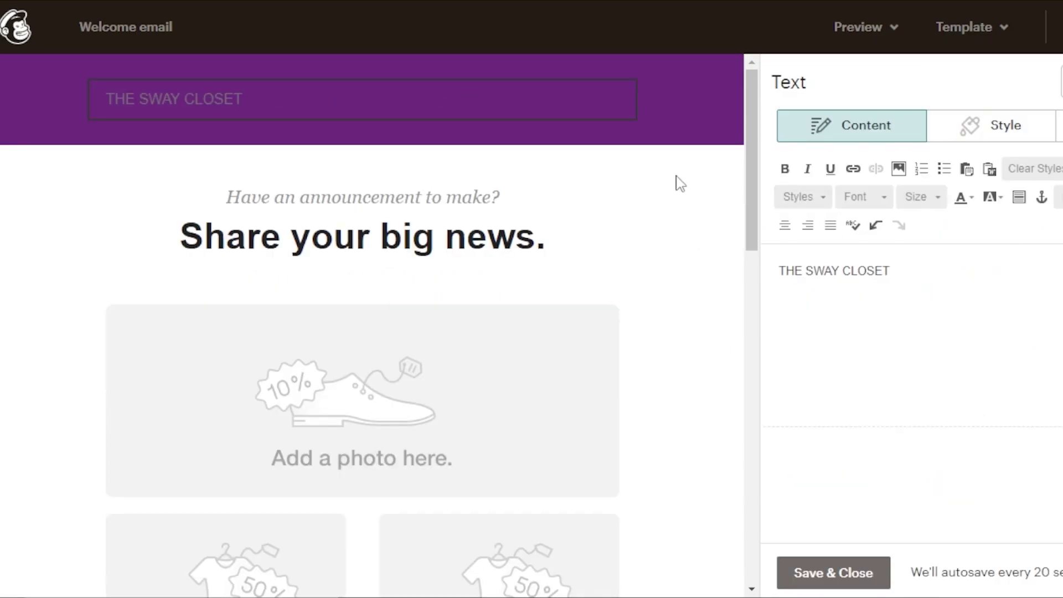
# Make the "THE SWAY CLOSET" header text bold and centered
pyautogui.tripleClick(922, 272)
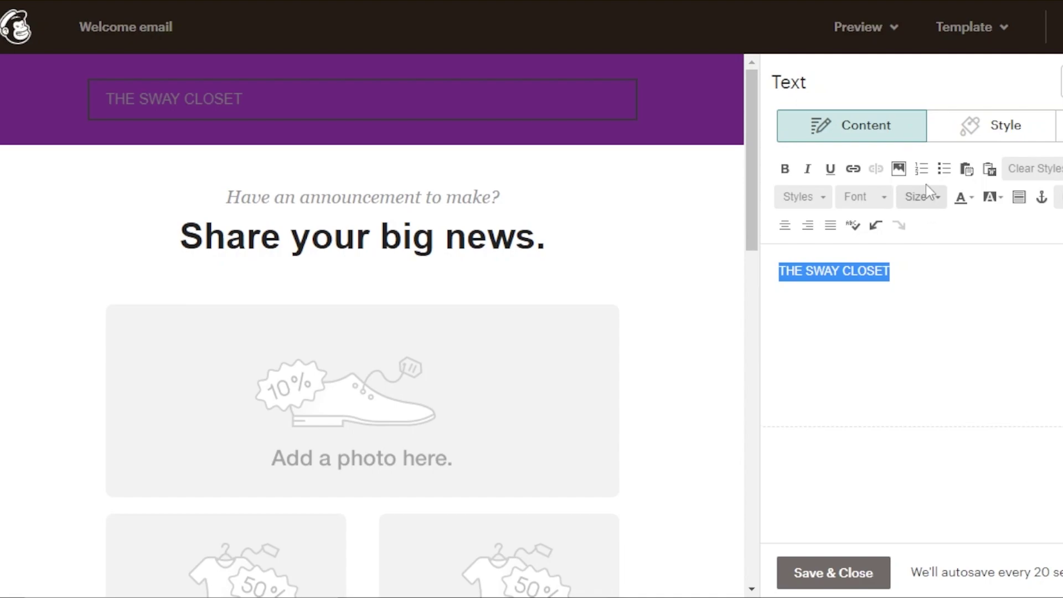
pyautogui.click(786, 168)
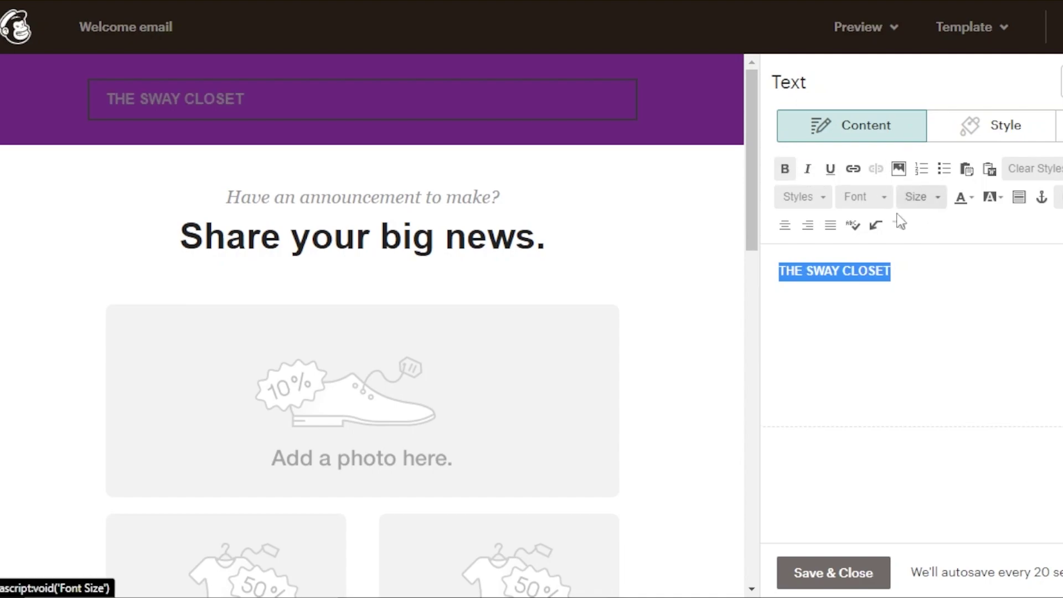
pyautogui.click(786, 225)
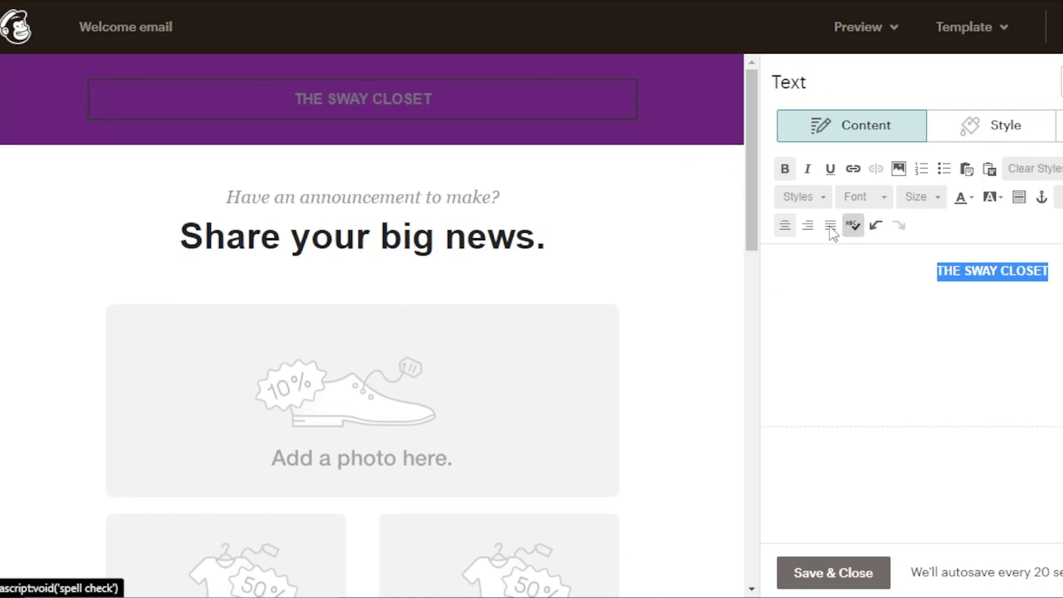
# Style the header text block with white text (#ffffff) at a size of 30px
pyautogui.click(973, 139)
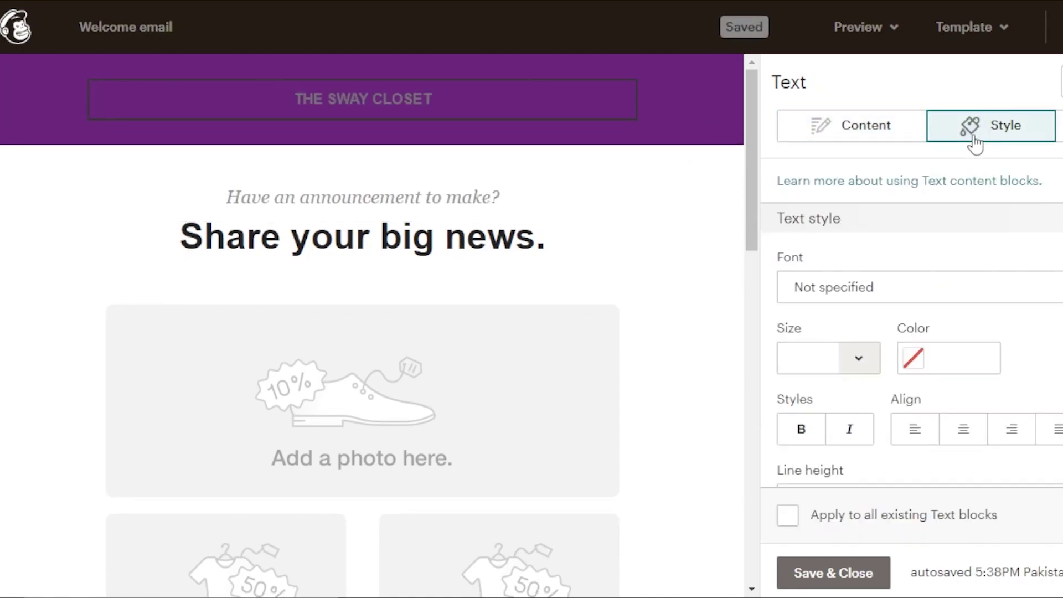
pyautogui.click(916, 361)
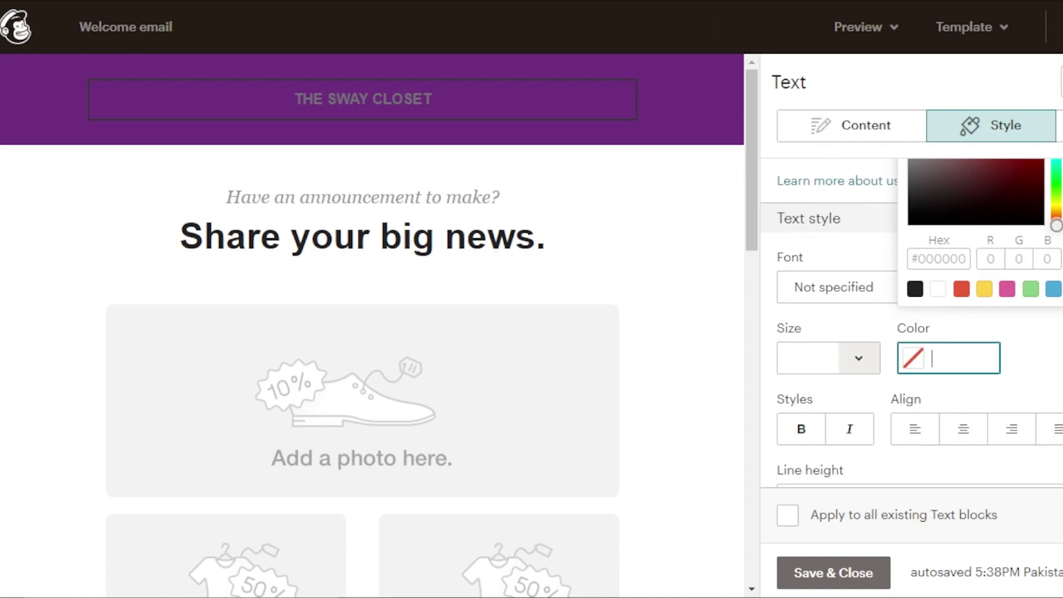
pyautogui.click(939, 288)
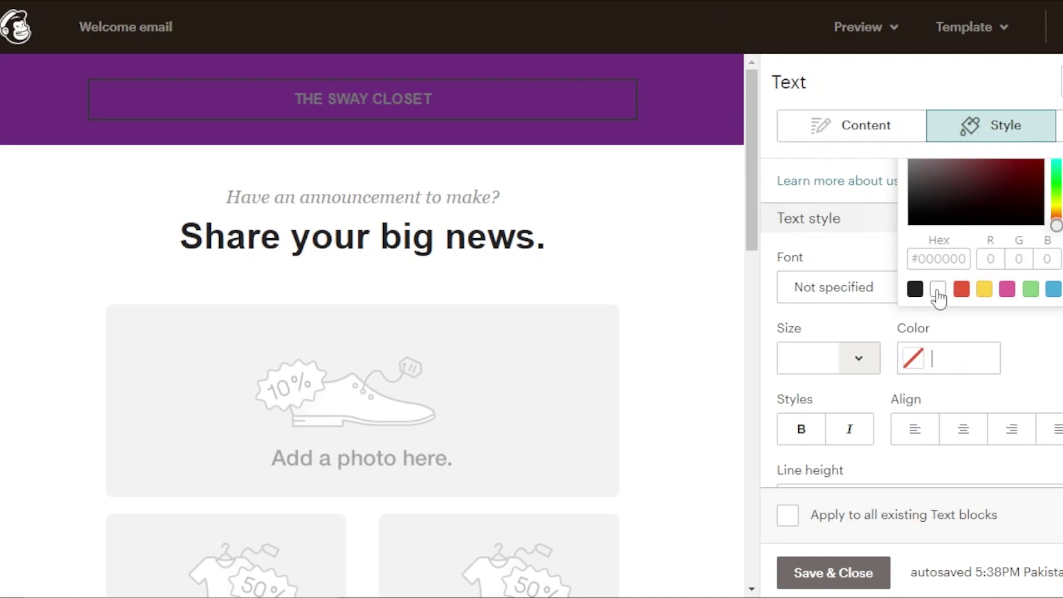
pyautogui.moveTo(432, 97)
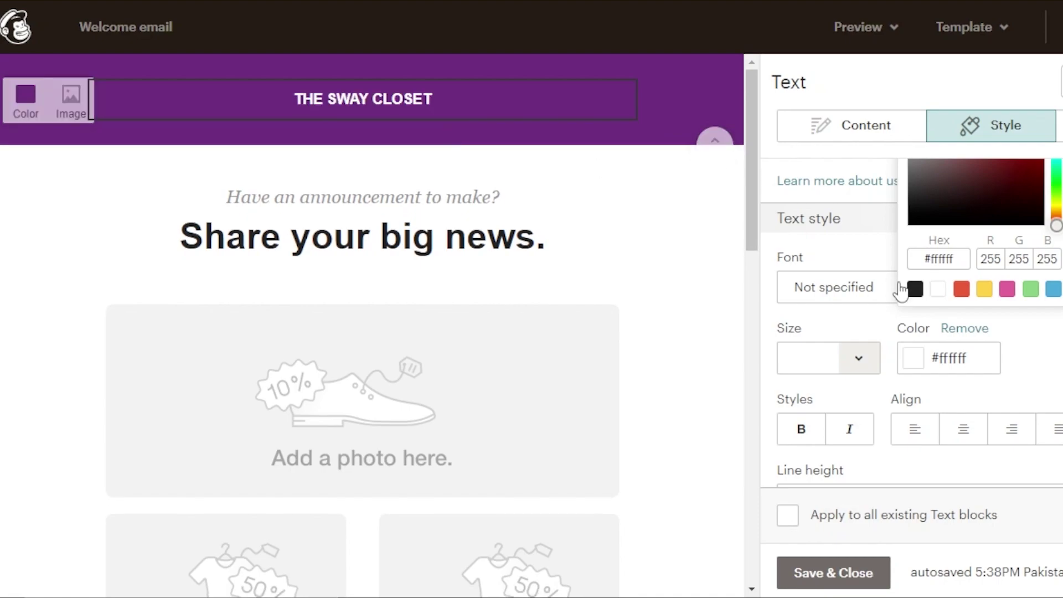
pyautogui.click(858, 366)
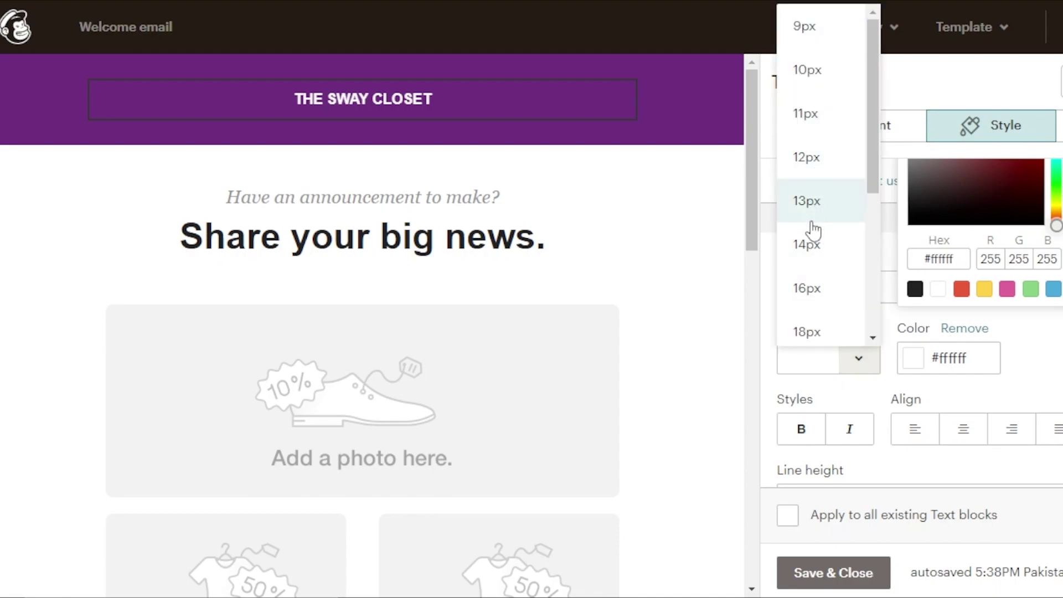
pyautogui.click(807, 244)
pyautogui.press('3')
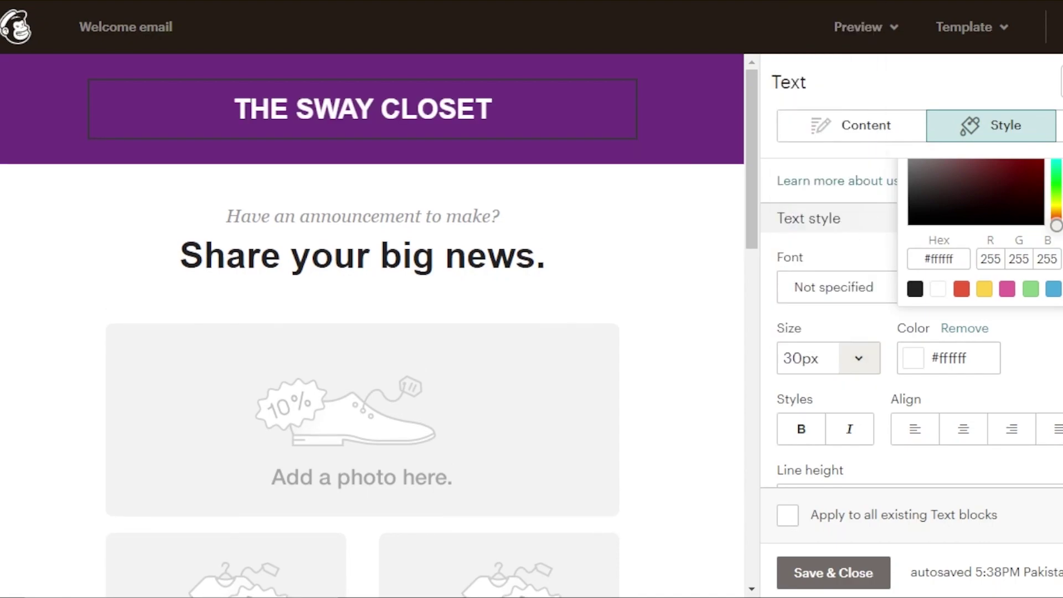
pyautogui.scroll(-1, 912, 323)
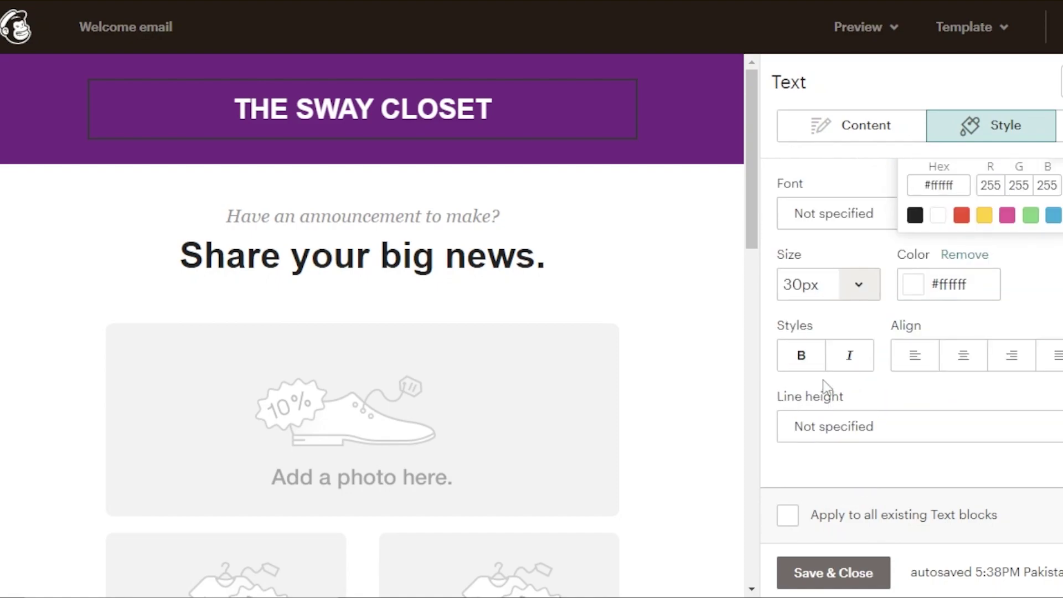
pyautogui.click(793, 361)
pyautogui.click(795, 87)
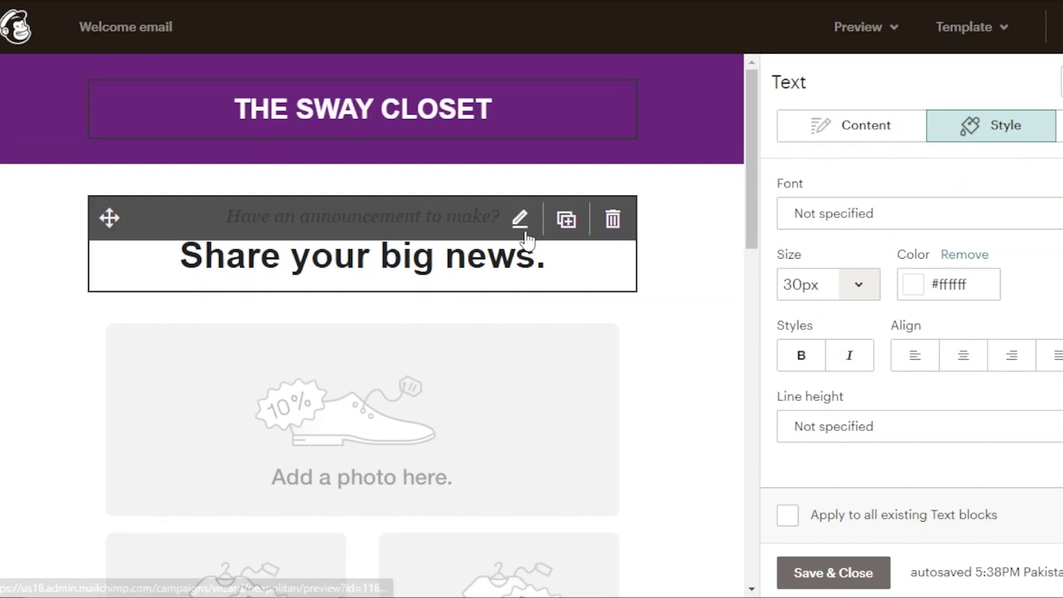
# Replace all the text in the announcement heading block below the header with "WELCOME"
pyautogui.click(460, 275)
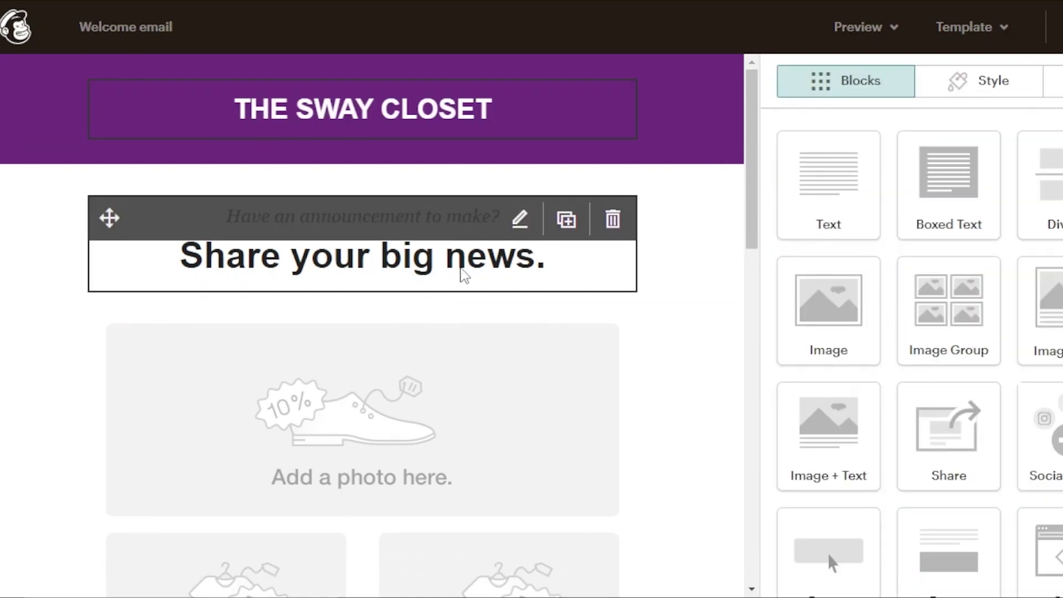
pyautogui.click(519, 218)
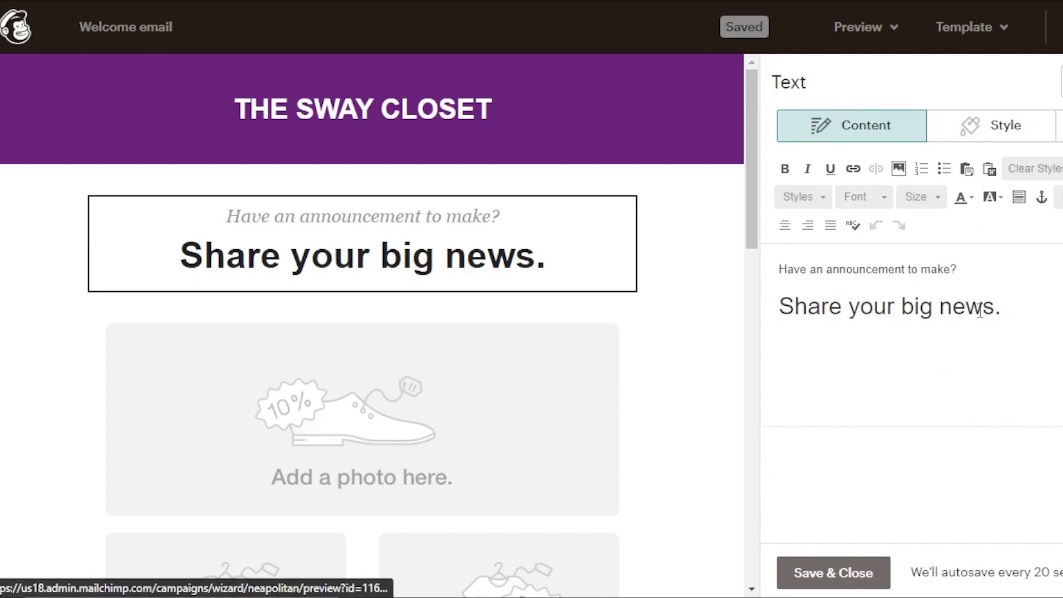
pyautogui.click(995, 299)
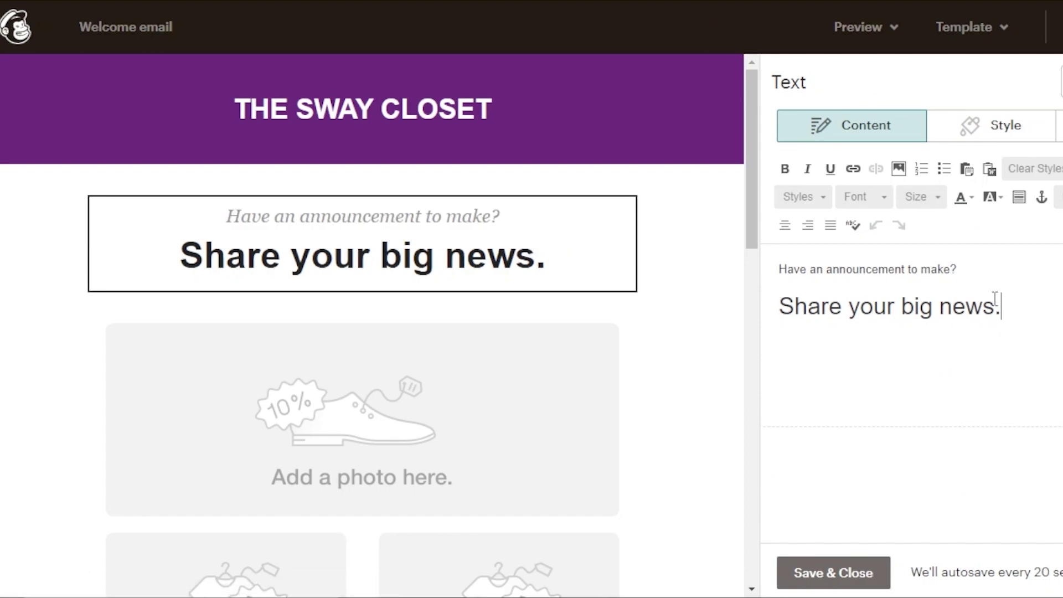
pyautogui.press('BackSpace')
pyautogui.press('BackSpace')
pyautogui.press('BackSpace')
pyautogui.press('BackSpace')
pyautogui.press('BackSpace')
pyautogui.press('BackSpace')
pyautogui.press('BackSpace')
pyautogui.press('BackSpace')
pyautogui.press('BackSpace')
pyautogui.press('BackSpace')
pyautogui.press('BackSpace')
pyautogui.press('BackSpace')
pyautogui.press('BackSpace')
pyautogui.press('BackSpace')
pyautogui.press('BackSpace')
pyautogui.press('BackSpace')
pyautogui.press('BackSpace')
pyautogui.press('BackSpace')
pyautogui.press('BackSpace')
pyautogui.press('BackSpace')
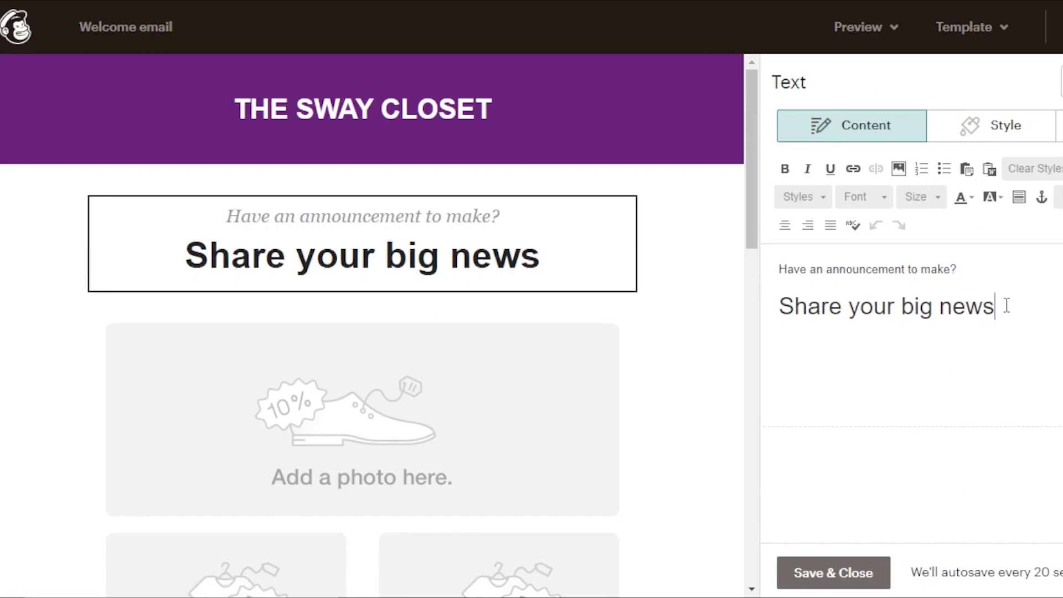
pyautogui.press('BackSpace')
pyautogui.press('BackSpace')
pyautogui.press('BackSpace')
pyautogui.press('BackSpace')
pyautogui.press('BackSpace')
pyautogui.press('BackSpace')
pyautogui.press('BackSpace')
pyautogui.press('BackSpace')
pyautogui.press('BackSpace')
pyautogui.press('BackSpace')
pyautogui.press('BackSpace')
pyautogui.press('BackSpace')
pyautogui.write('WELCOME')
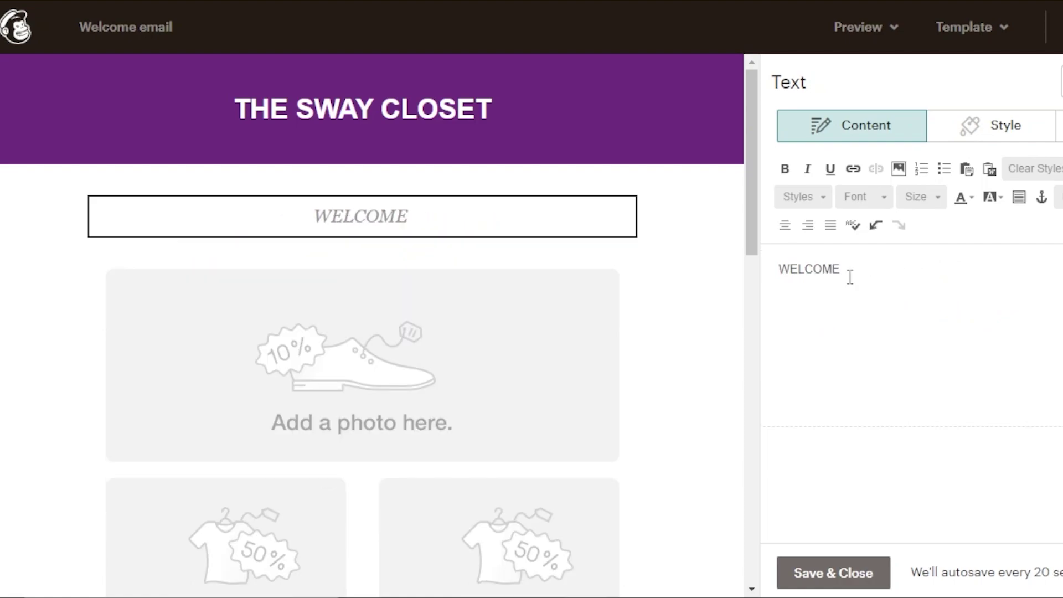
# Format the "WELCOME" text as bold, centered and black at size 24, and save the block
pyautogui.moveTo(847, 270); pyautogui.dragTo(778, 271)
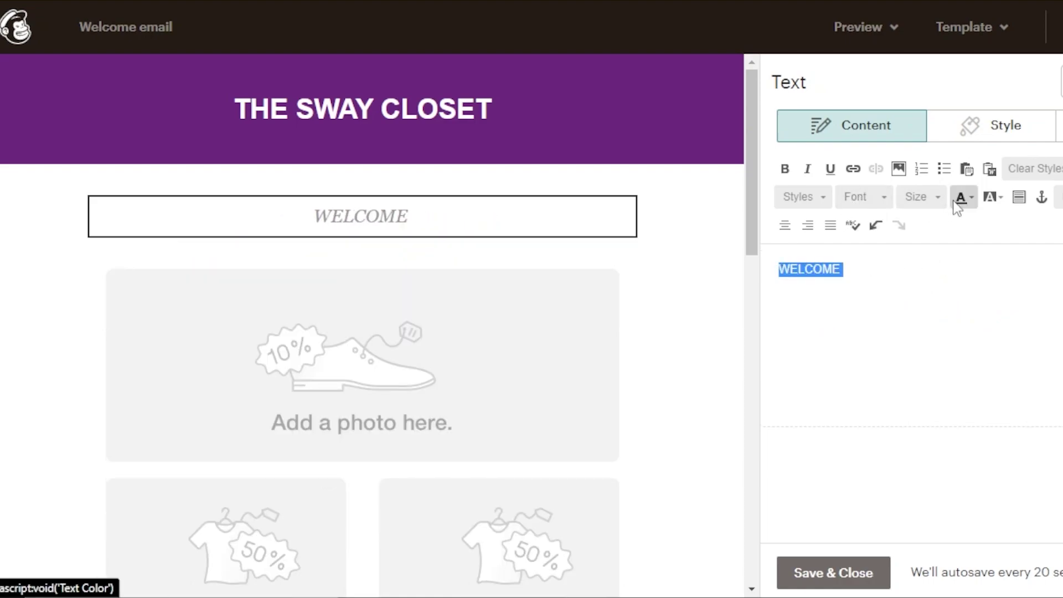
pyautogui.click(1000, 137)
pyautogui.click(921, 368)
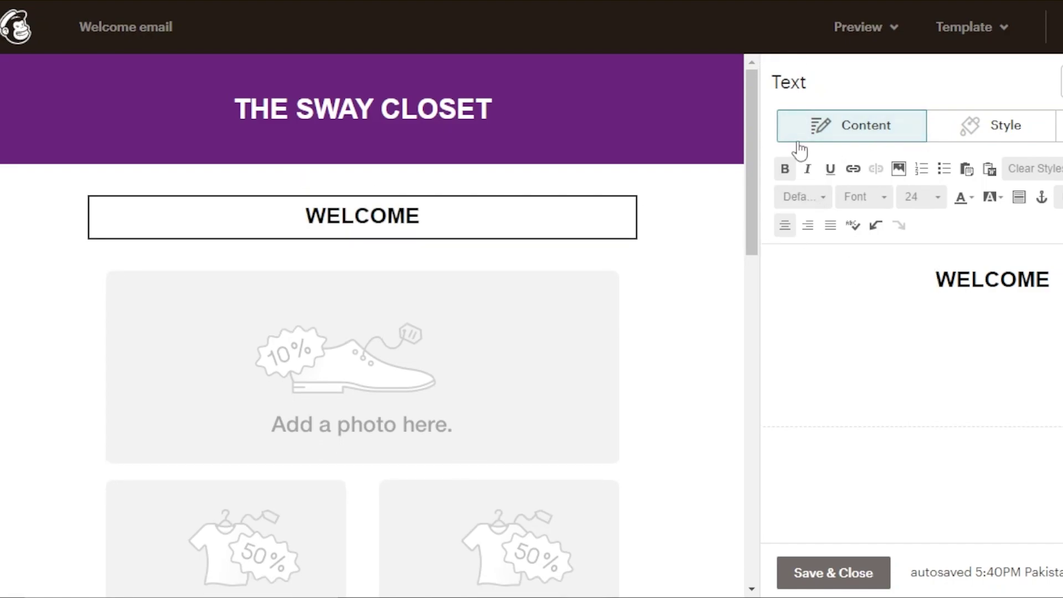
pyautogui.click(827, 574)
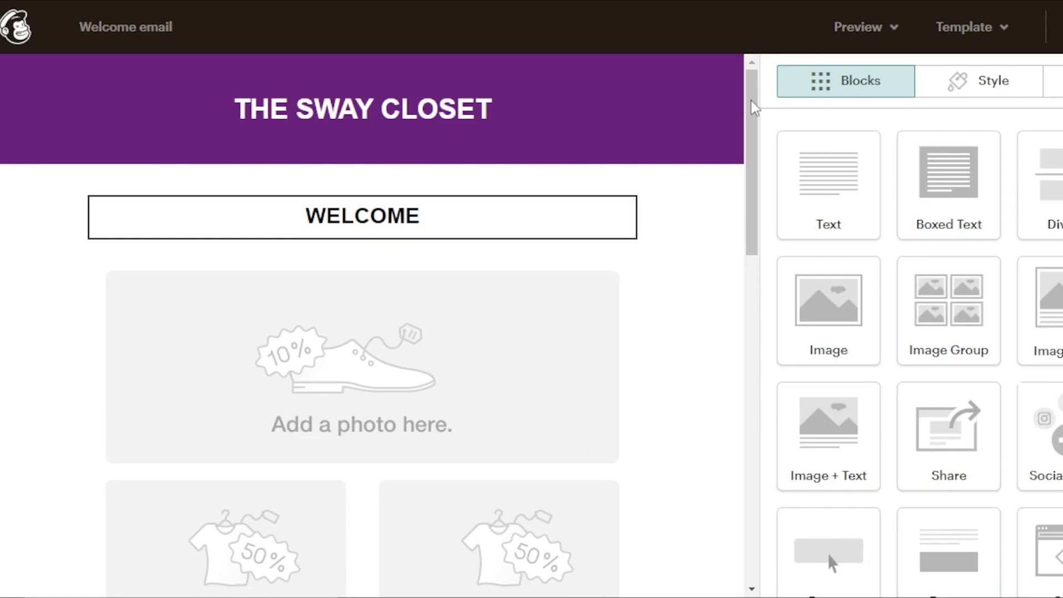
# Delete the three-photo placeholder block below the "WELCOME" heading
pyautogui.moveTo(754, 108); pyautogui.dragTo(274, 204)
pyautogui.scroll(-1, 274, 204)
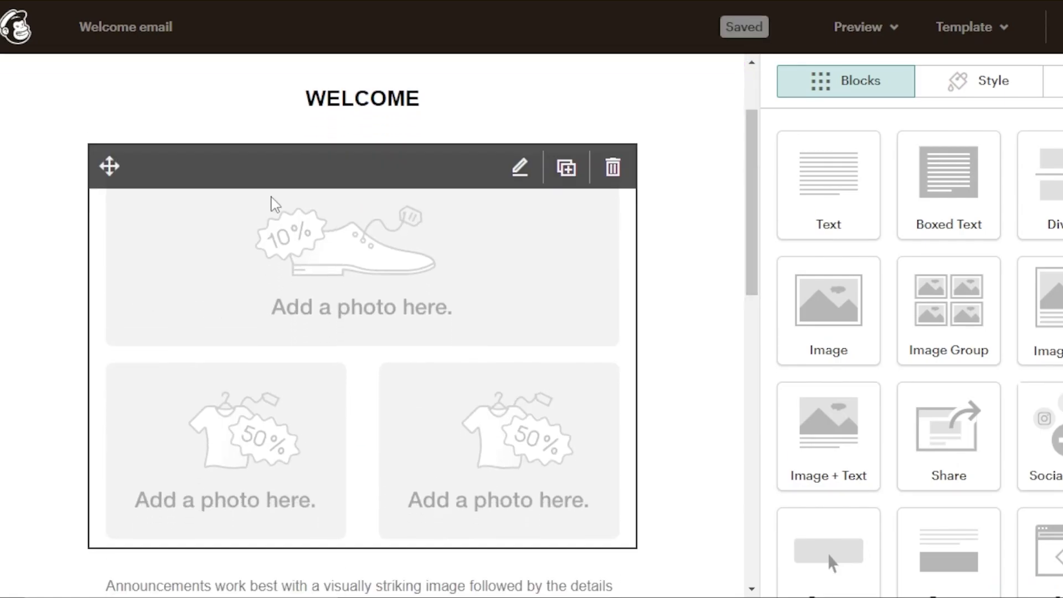
pyautogui.click(613, 169)
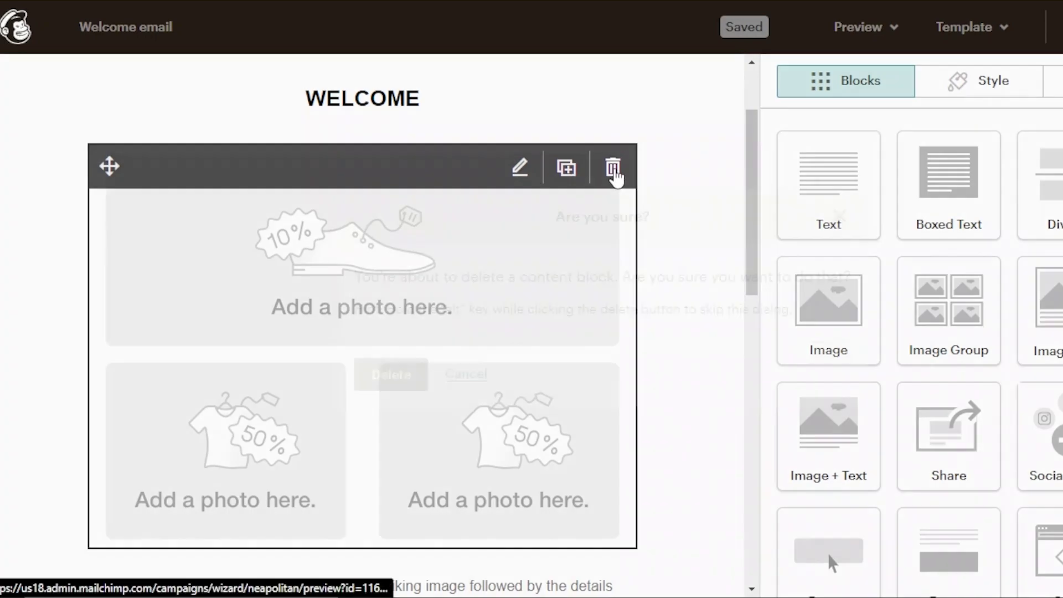
pyautogui.click(389, 374)
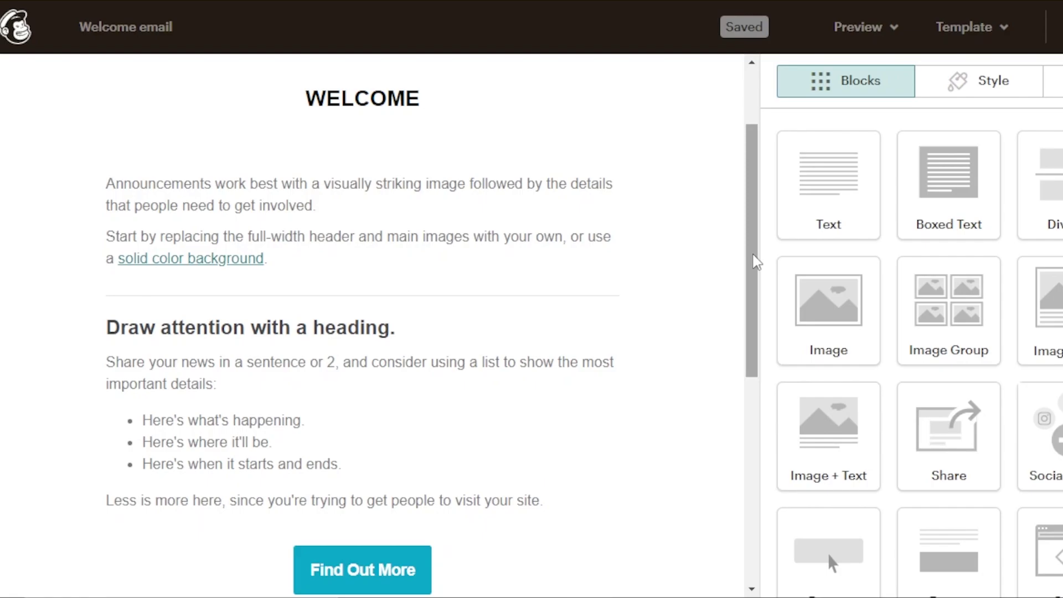
# Add a divider block directly below the "WELCOME" heading and save it
pyautogui.scroll(2, 755, 261)
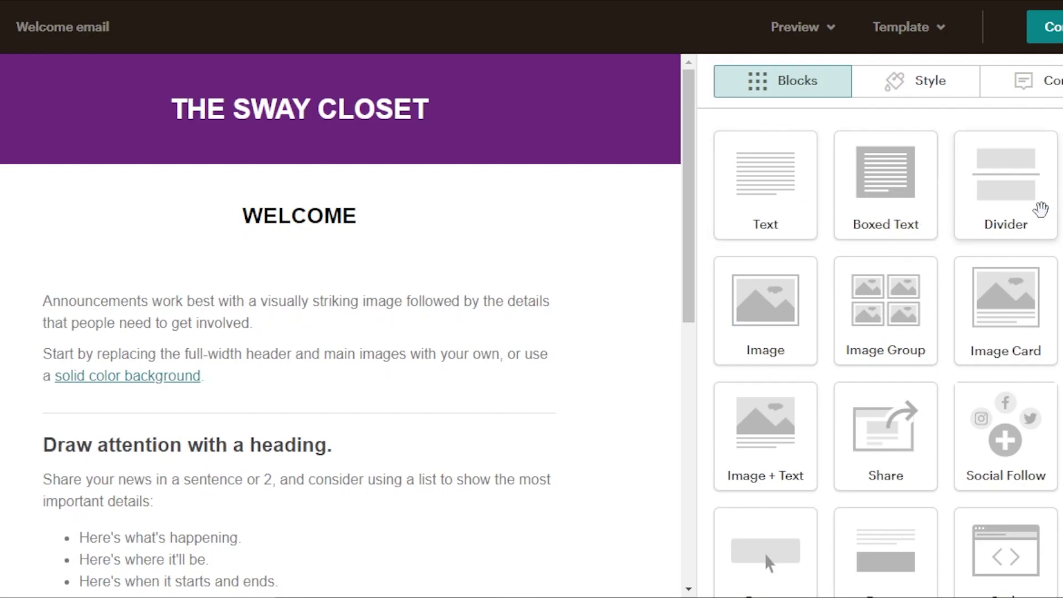
pyautogui.scroll(-4, 886, 346)
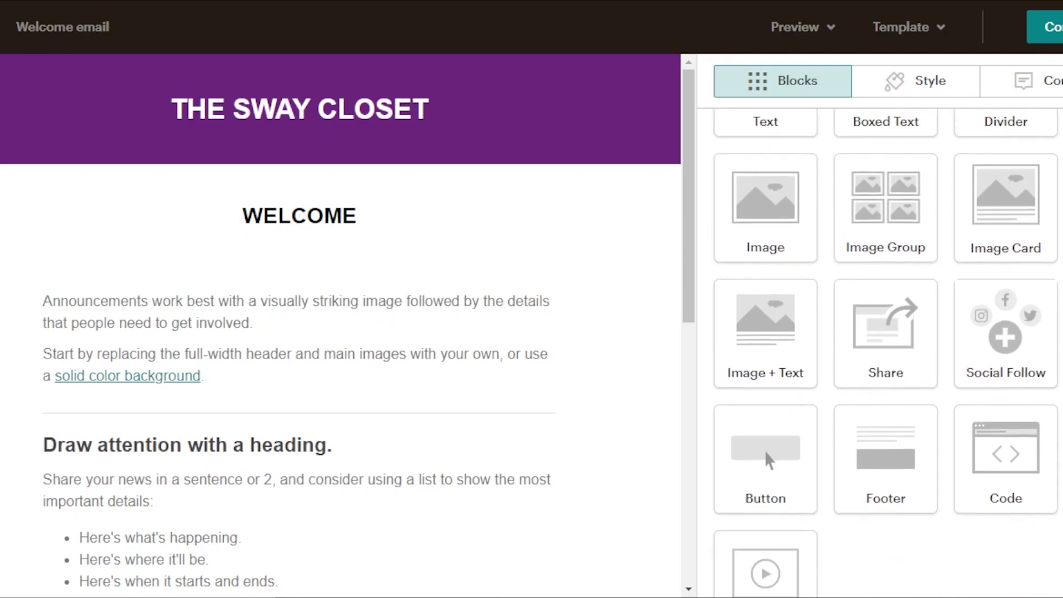
pyautogui.scroll(4, 865, 321)
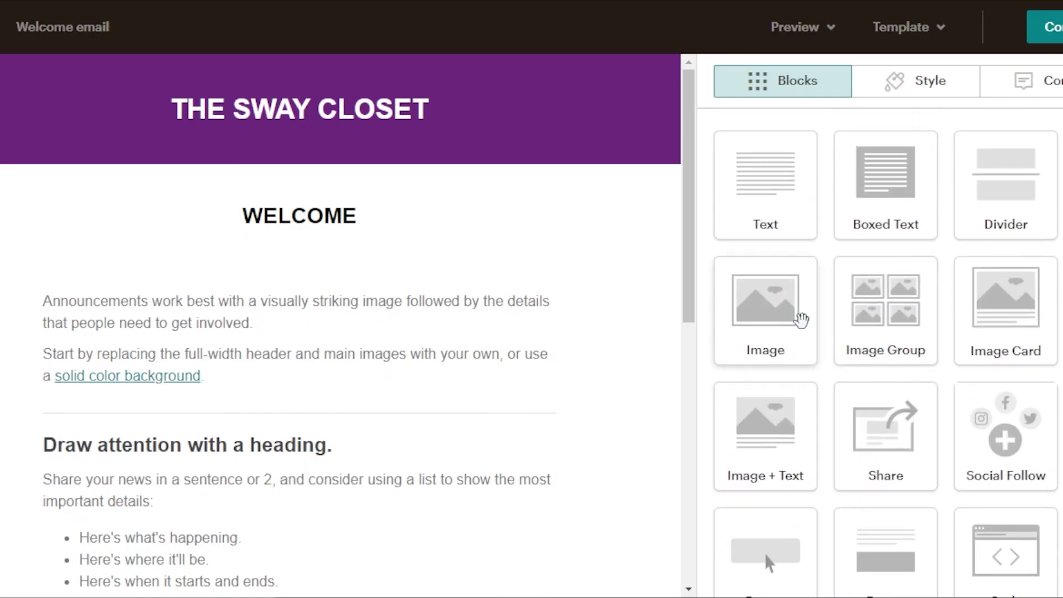
pyautogui.moveTo(990, 204); pyautogui.dragTo(228, 259)
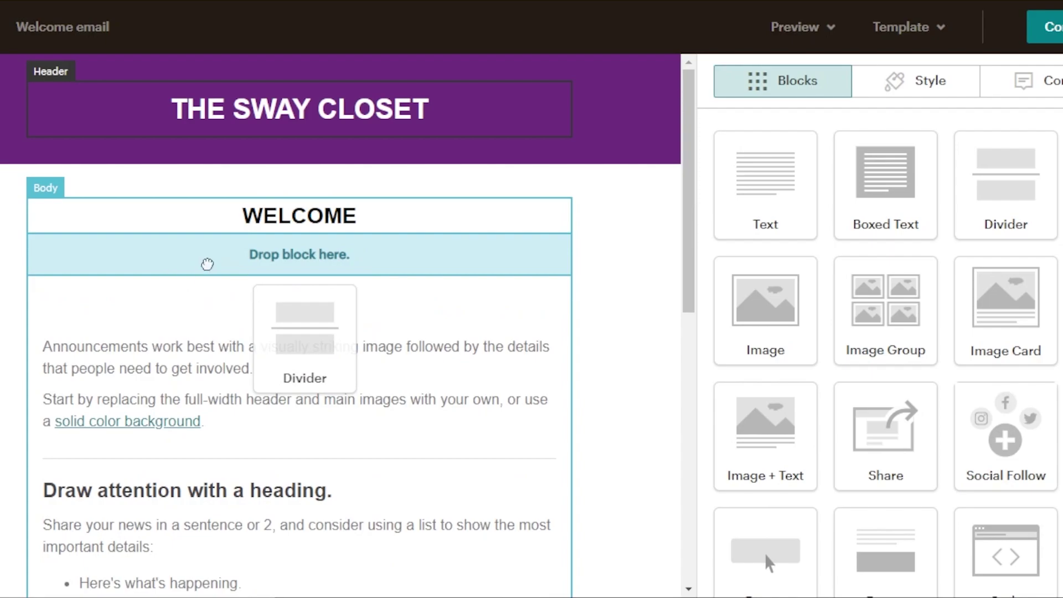
pyautogui.moveTo(350, 286); pyautogui.dragTo(373, 289)
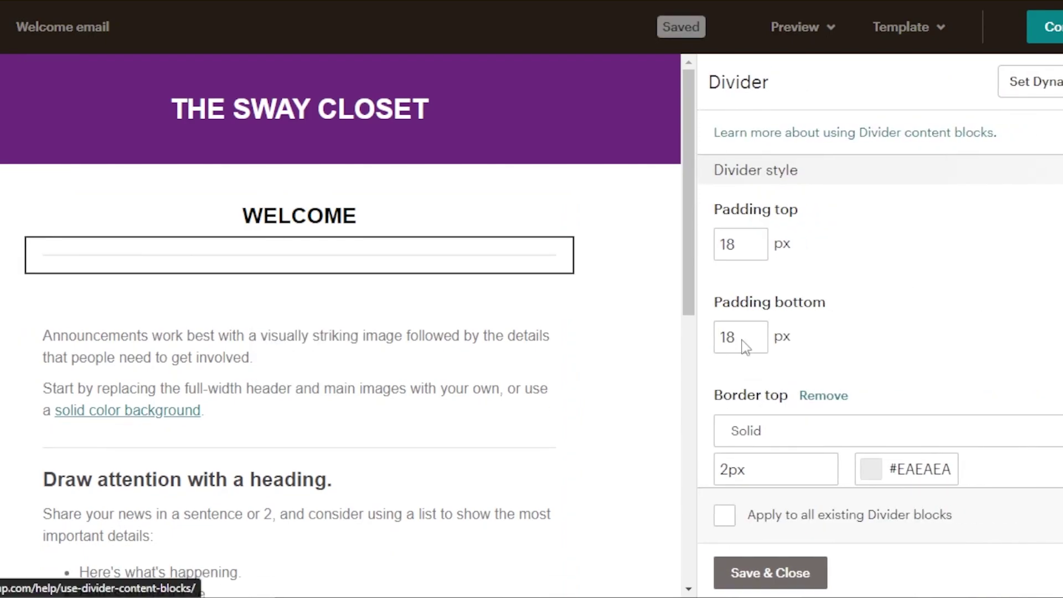
pyautogui.click(765, 574)
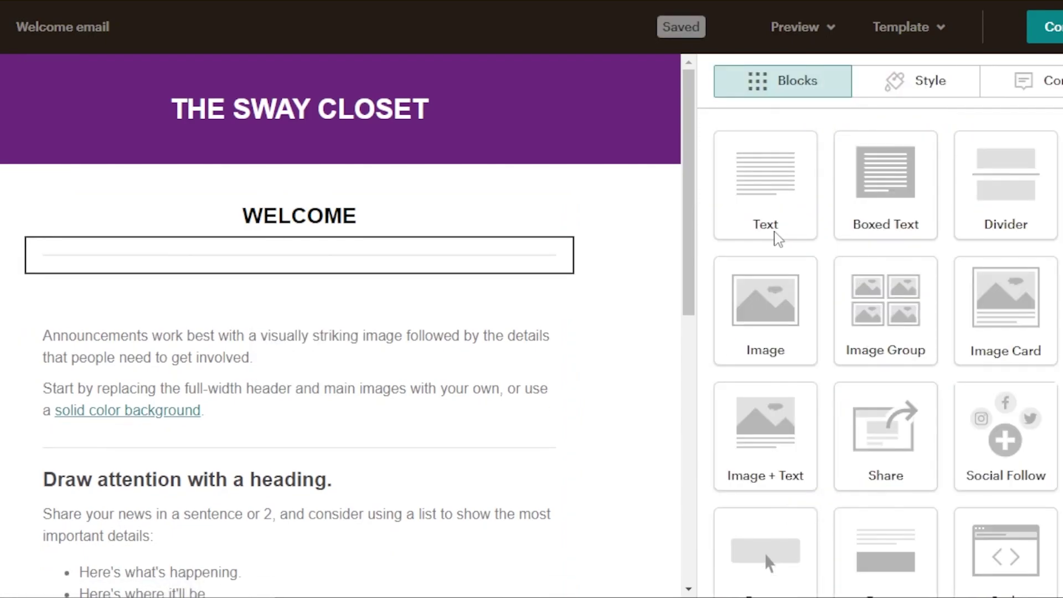
# Add an image block with images (1).jpg below the divider, and place another divider block under the image
pyautogui.moveTo(769, 321); pyautogui.dragTo(255, 310)
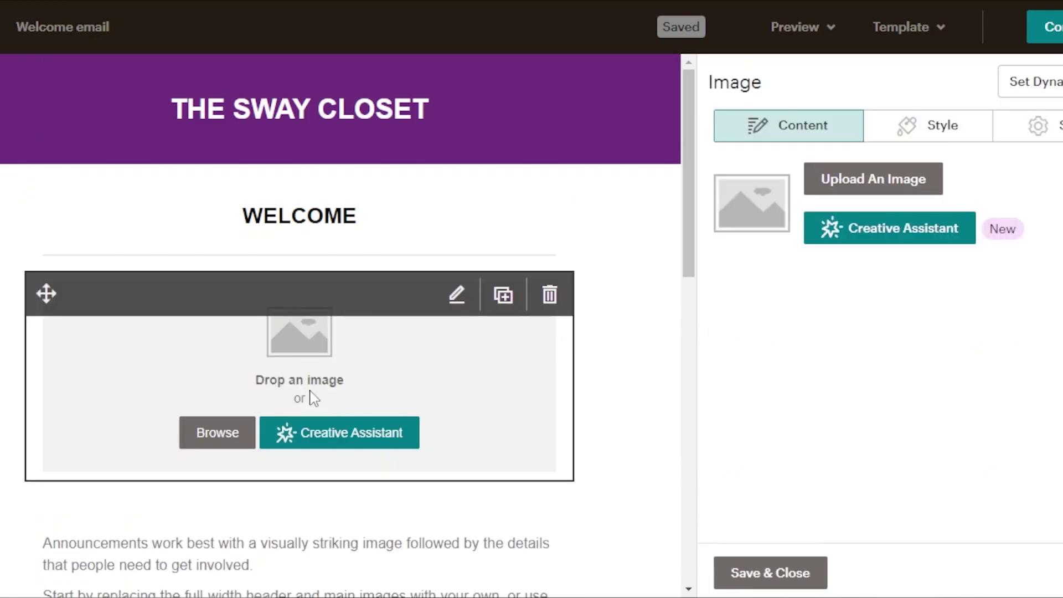
pyautogui.click(863, 180)
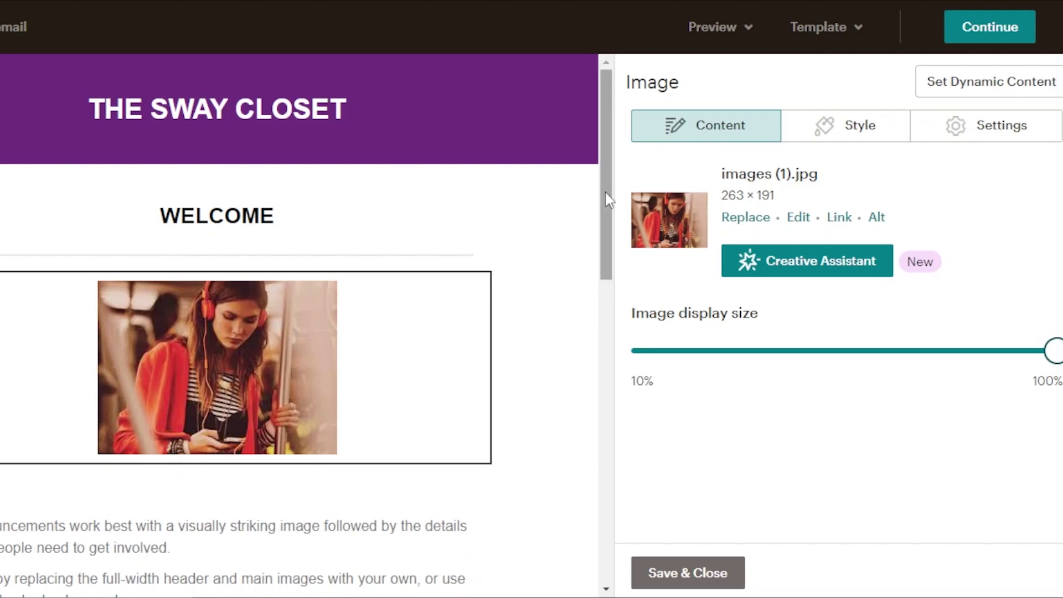
pyautogui.click(677, 573)
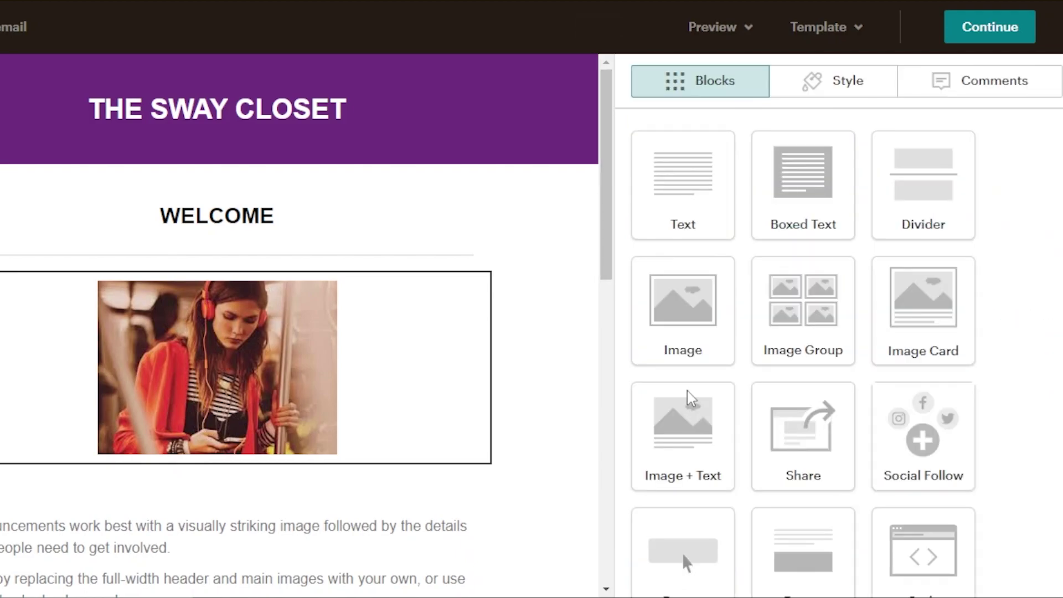
pyautogui.moveTo(926, 188); pyautogui.dragTo(131, 445)
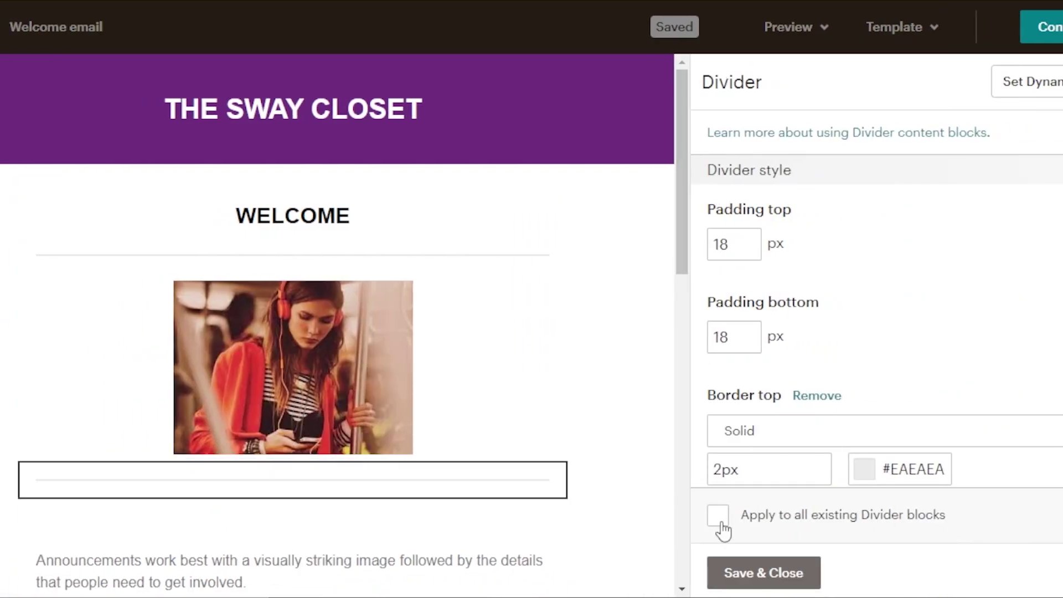
pyautogui.click(763, 573)
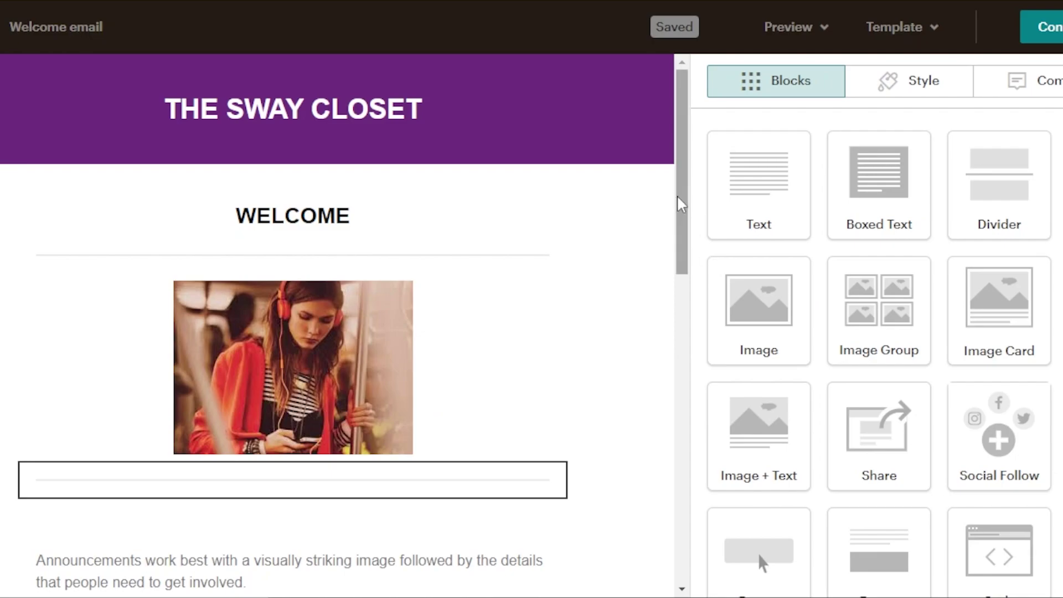
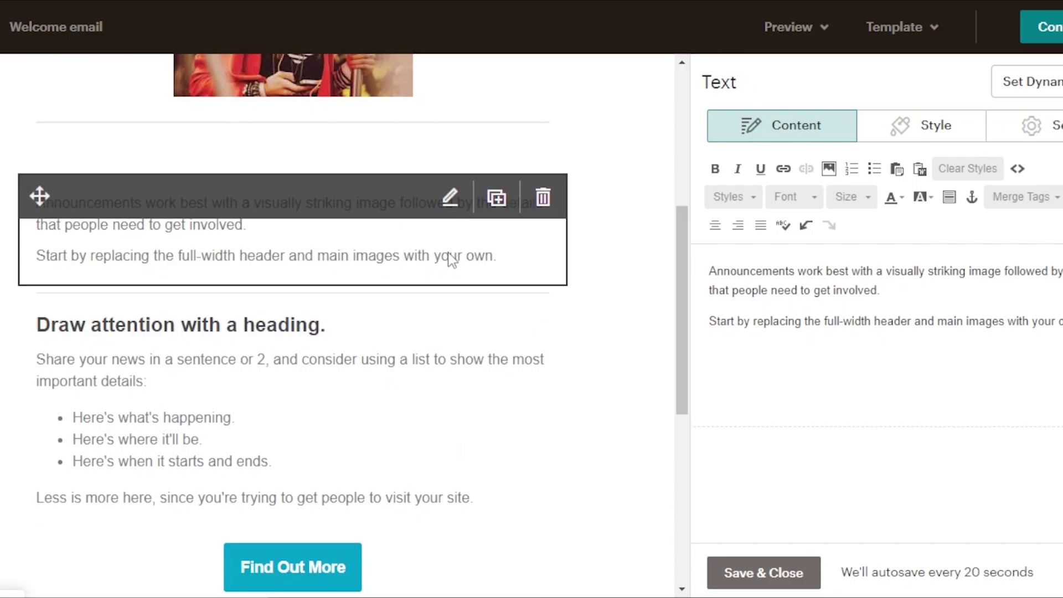
# Delete the divider between the announcement text and "Draw attention with a heading.", and close the text block's editor
pyautogui.click(542, 310)
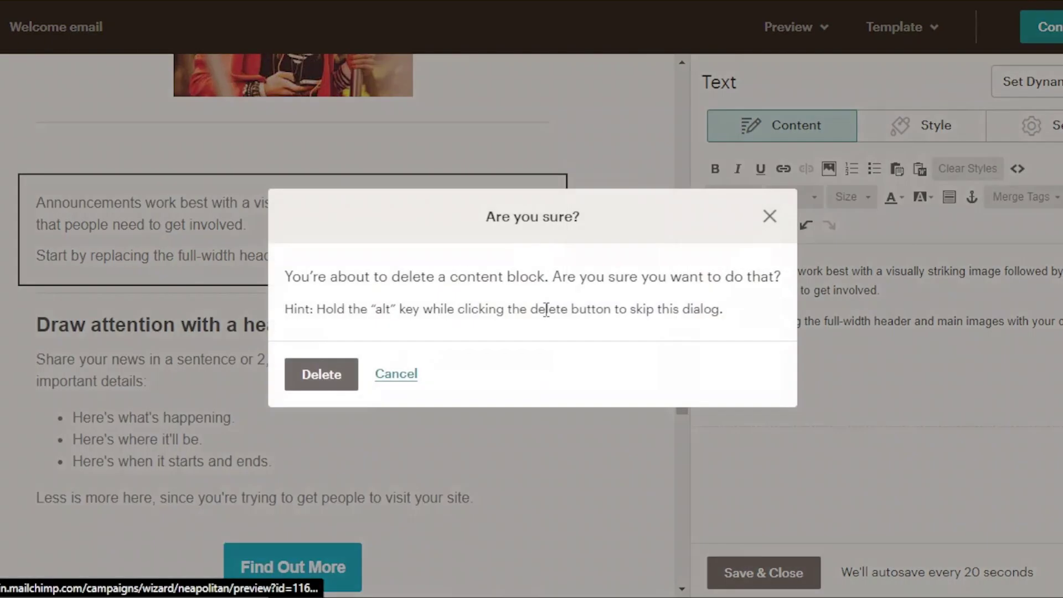
pyautogui.click(332, 381)
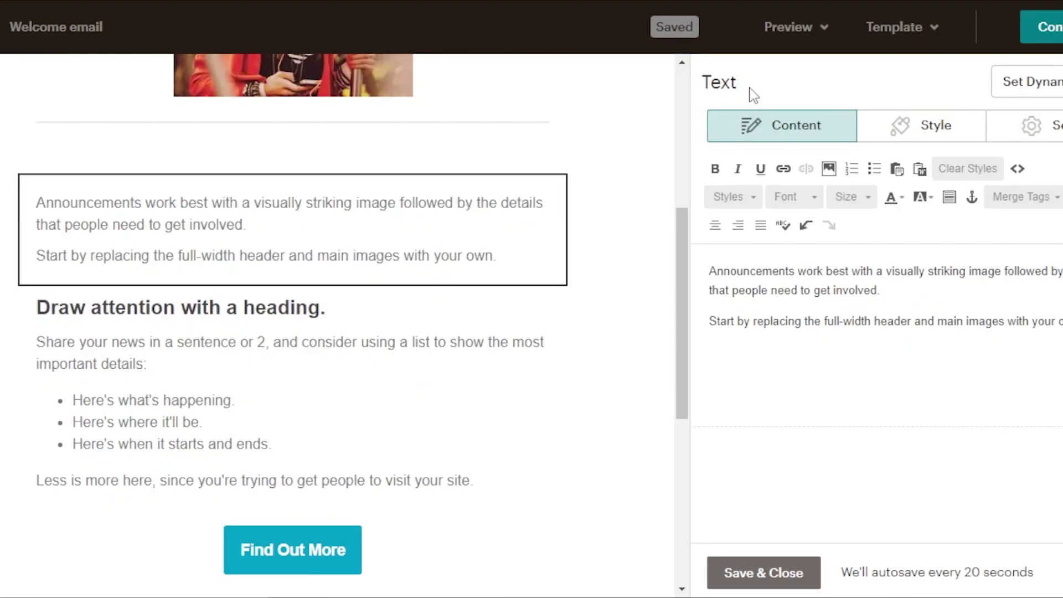
pyautogui.click(790, 574)
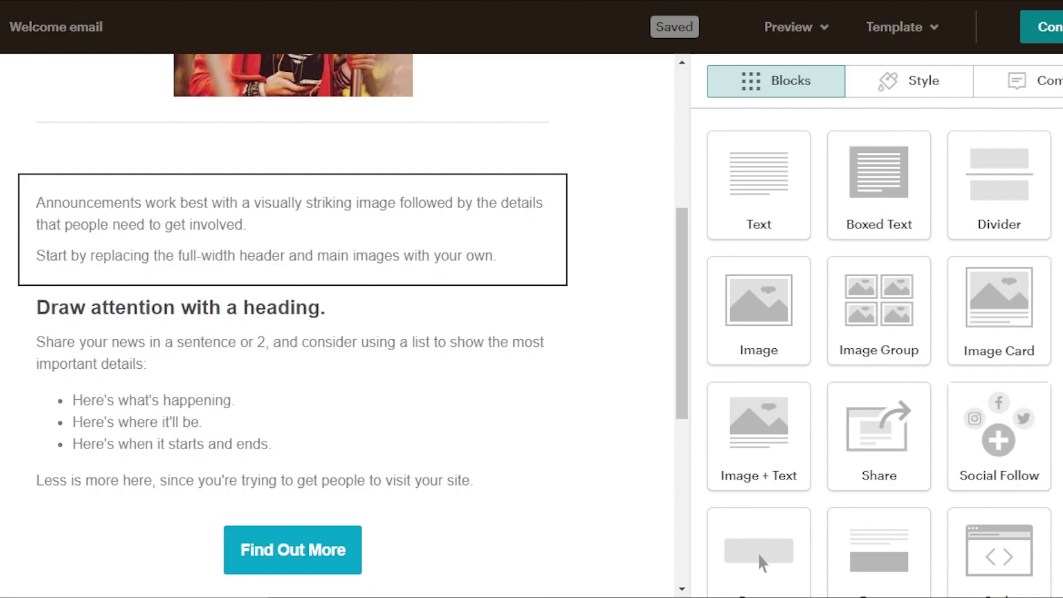
# Add a button block between the announcement text and the "Draw attention with a heading." text
pyautogui.scroll(-4, 763, 562)
pyautogui.moveTo(736, 363); pyautogui.dragTo(222, 255)
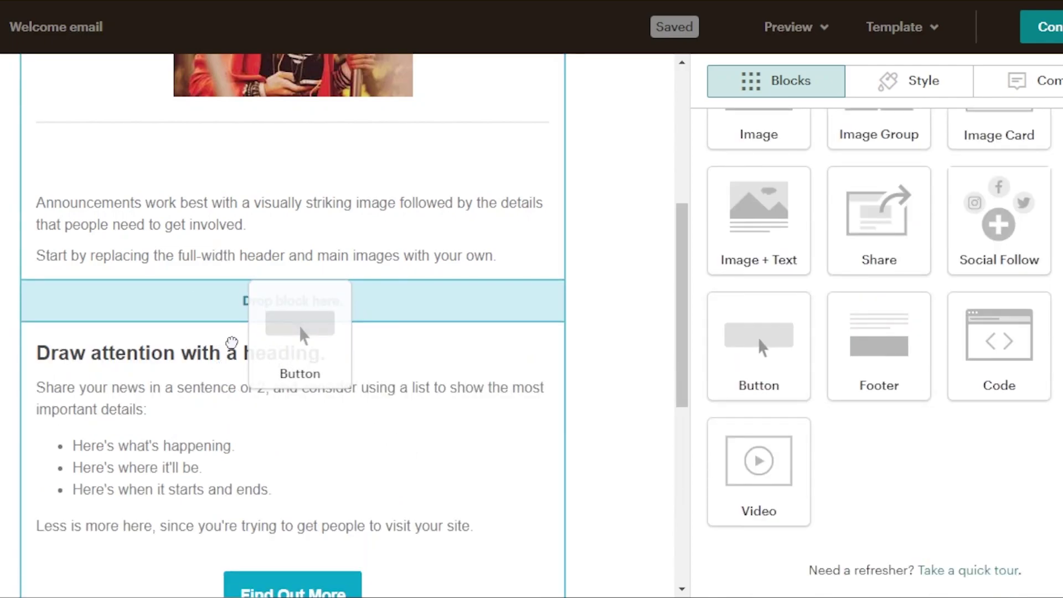
pyautogui.moveTo(231, 342); pyautogui.dragTo(249, 304)
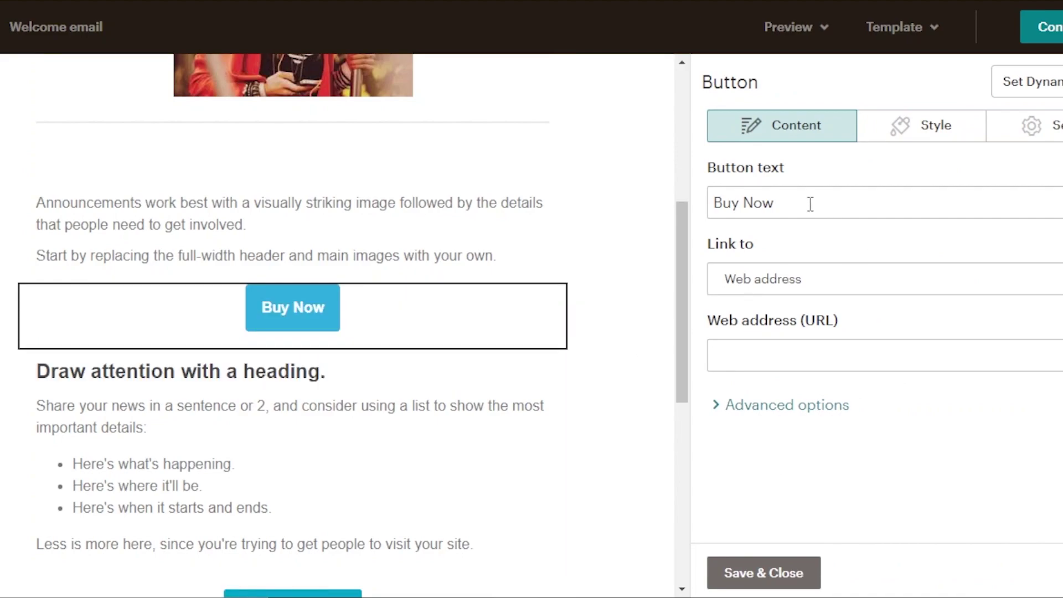
# Re-enter the new button's text as "Buy Now"
pyautogui.click(792, 198)
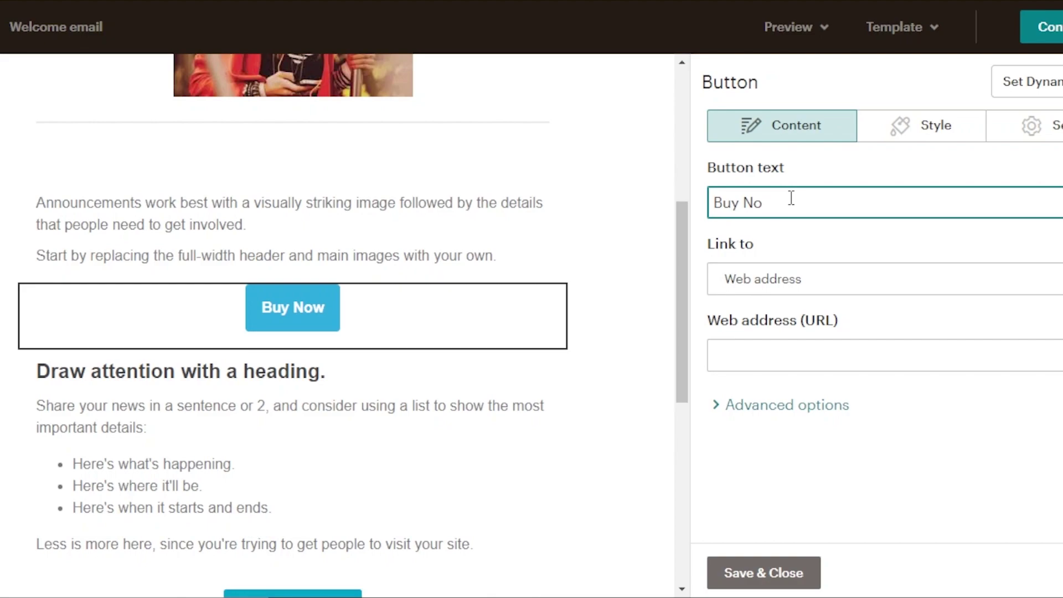
pyautogui.press('BackSpace')
pyautogui.press('BackSpace')
pyautogui.press('BackSpace')
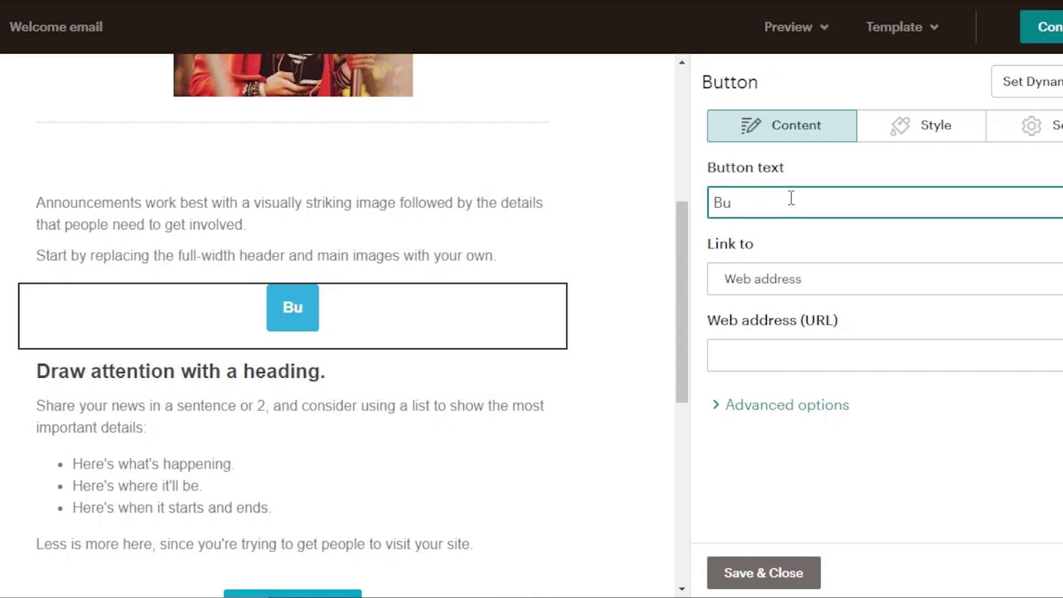
pyautogui.write('y M')
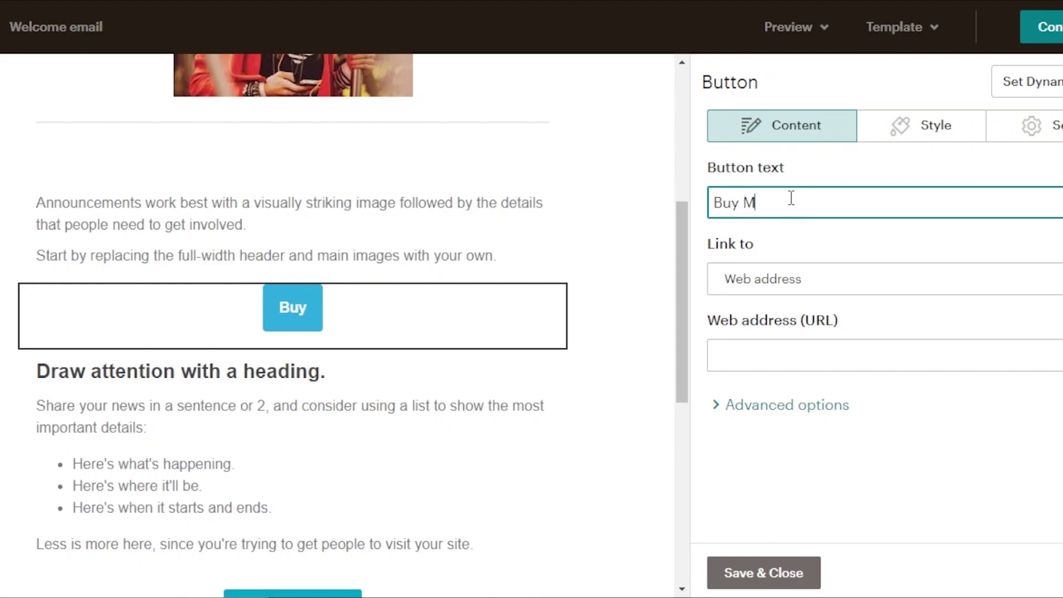
pyautogui.press('BackSpace')
pyautogui.write('No')
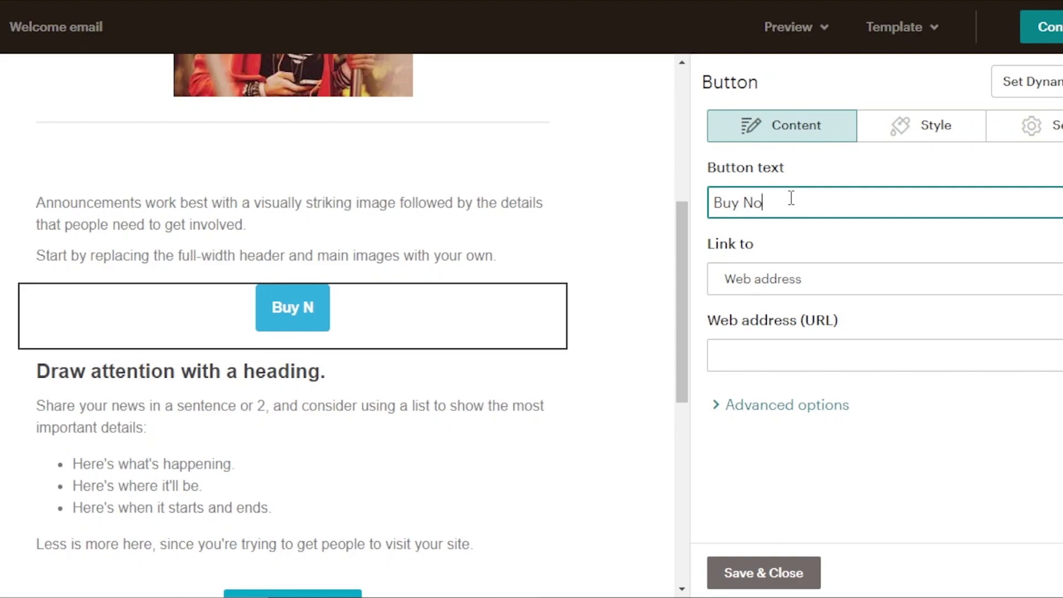
pyautogui.write('w')
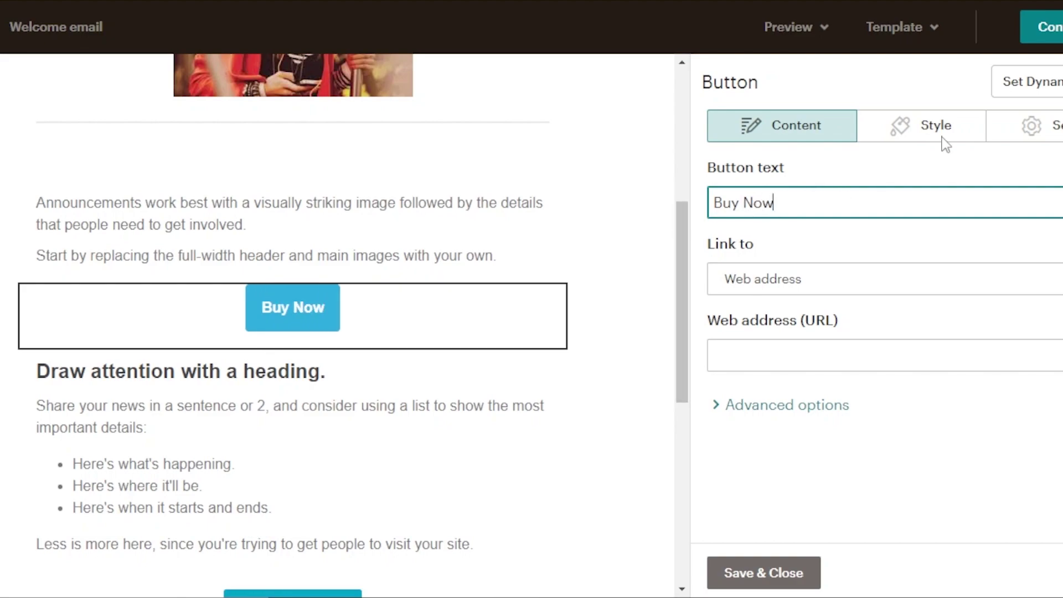
# Change the "Buy Now" button's background color to purple (#ae00ff)
pyautogui.click(957, 136)
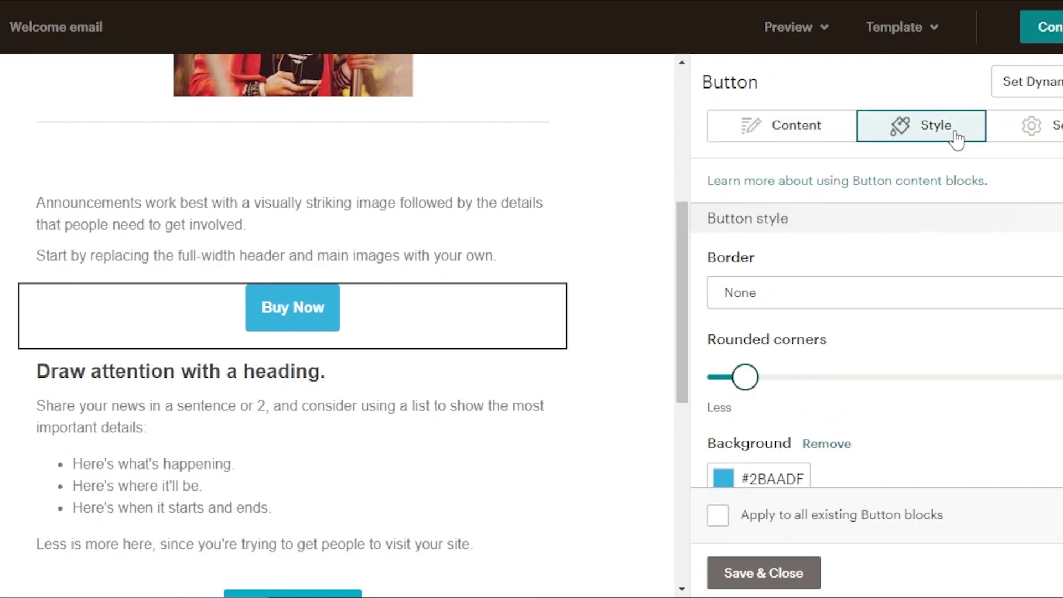
pyautogui.click(726, 484)
pyautogui.click(724, 461)
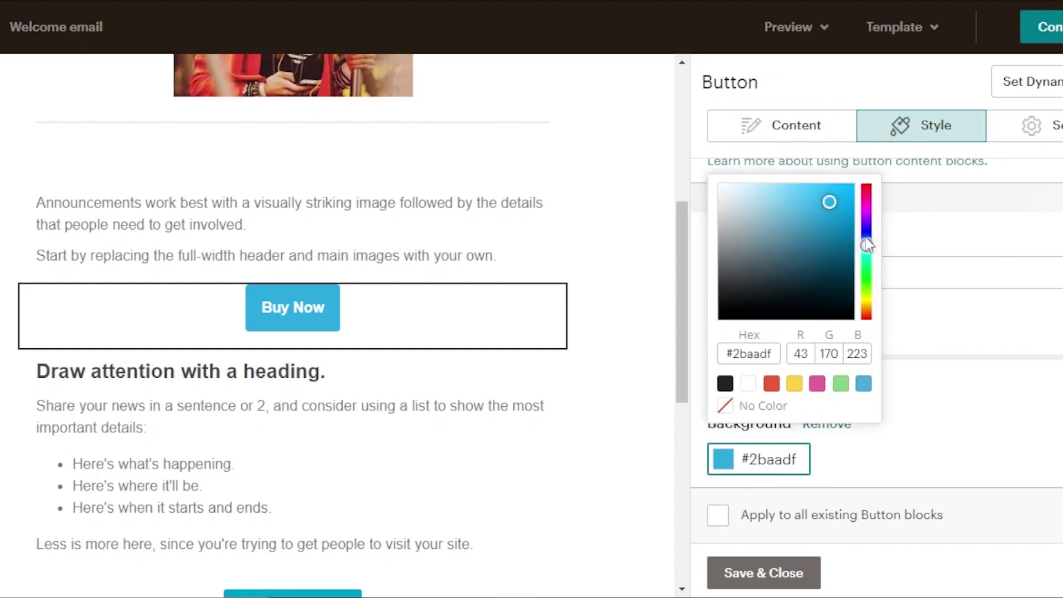
pyautogui.moveTo(867, 240); pyautogui.dragTo(858, 178)
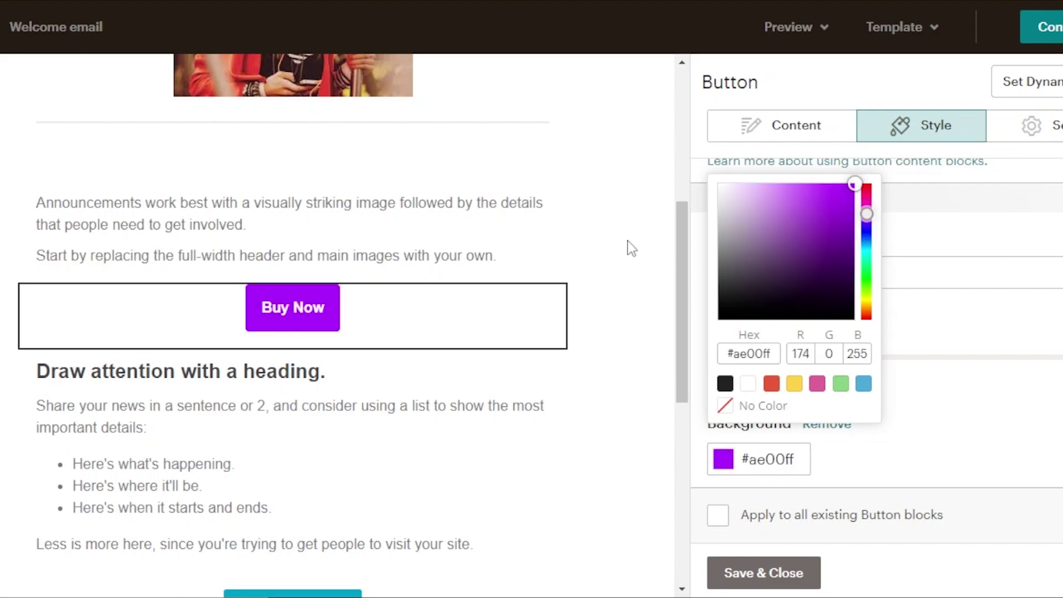
pyautogui.moveTo(684, 292); pyautogui.dragTo(669, 193)
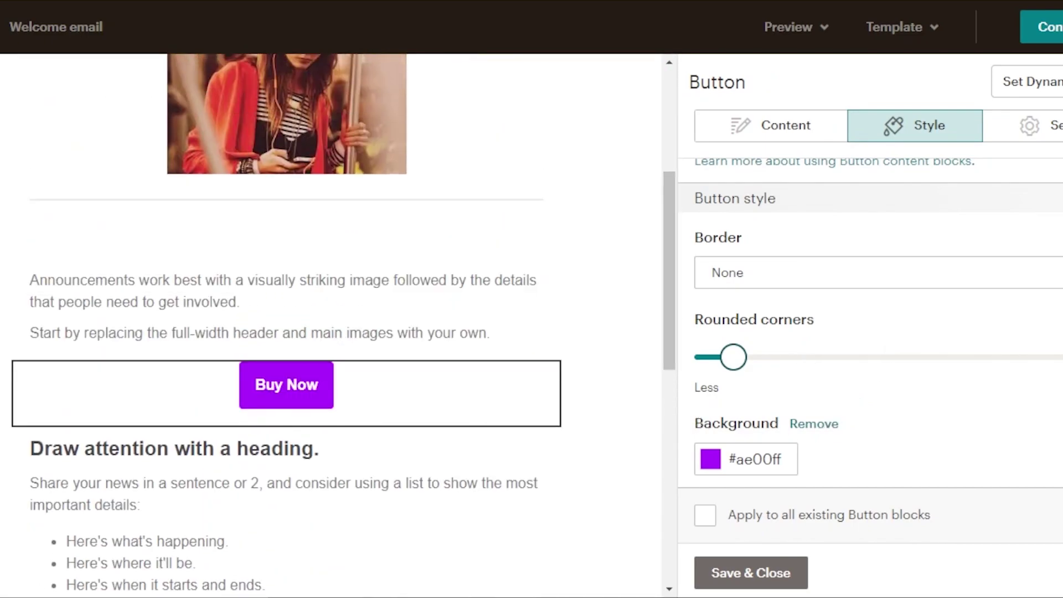
# Give the "Buy Now" button a solid border
pyautogui.scroll(1, 871, 323)
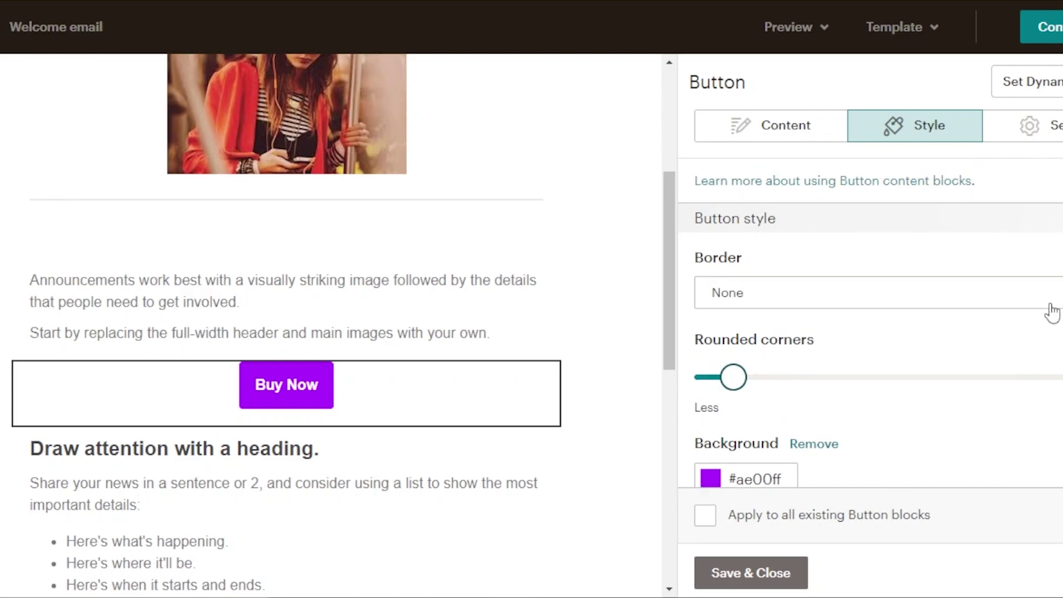
pyautogui.click(1052, 312)
pyautogui.click(786, 387)
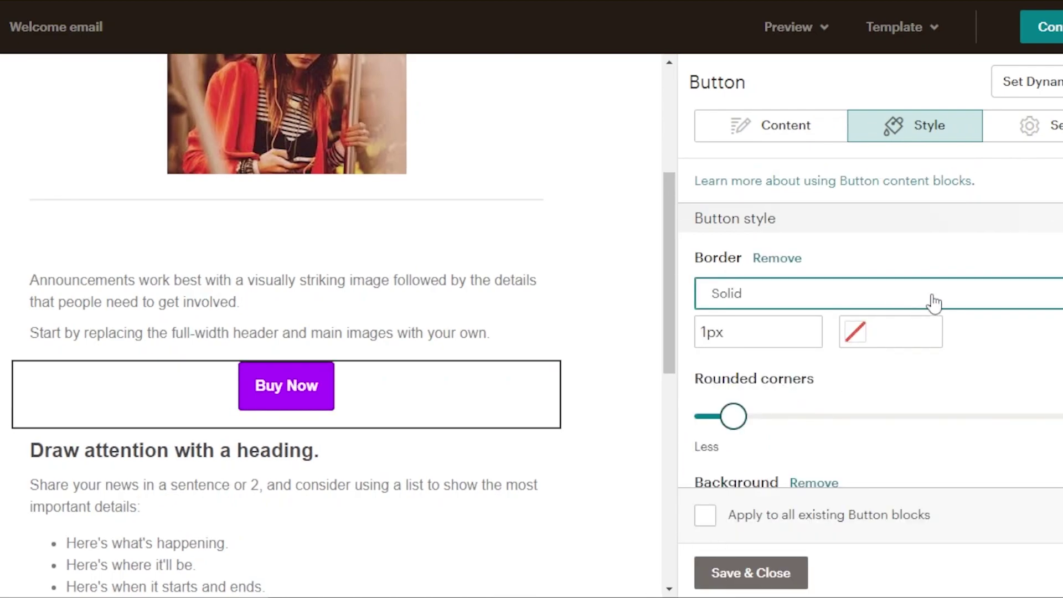
# Set the "Buy Now" button's text size to 14px and save the button block
pyautogui.scroll(-10, 878, 326)
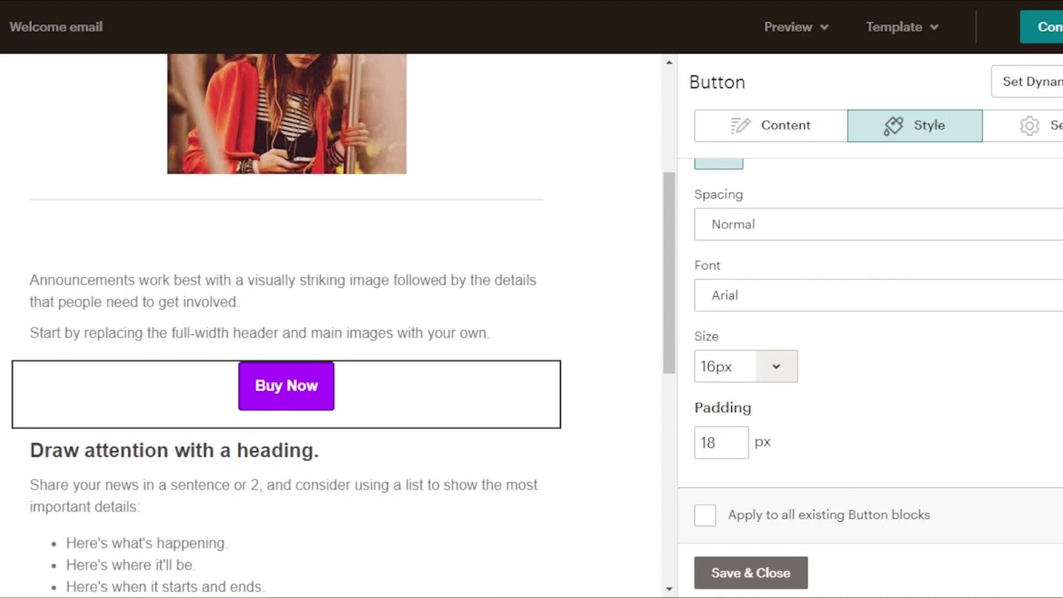
pyautogui.scroll(6, 877, 327)
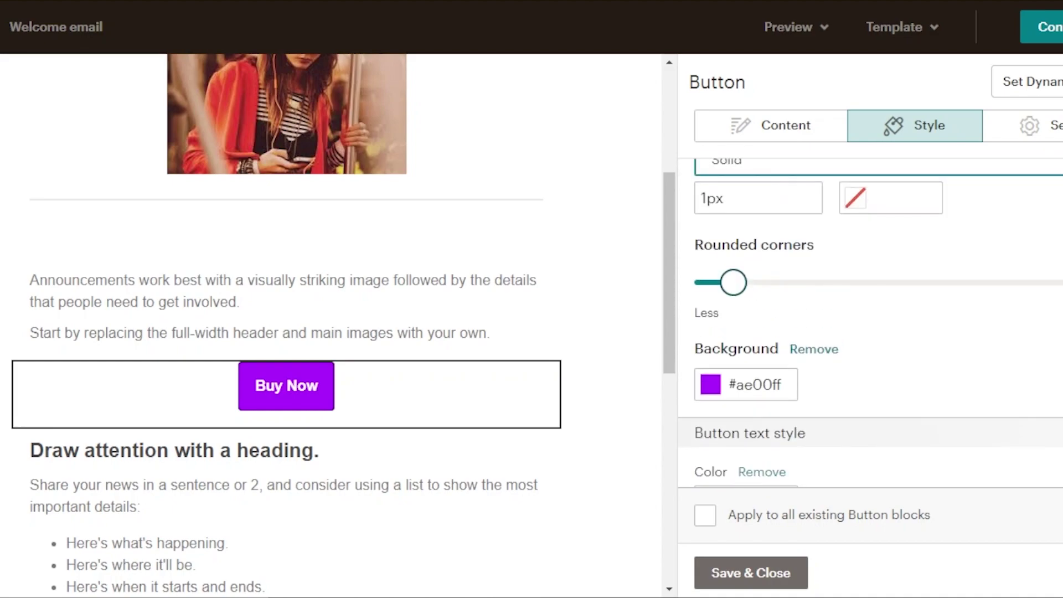
pyautogui.scroll(-6, 941, 413)
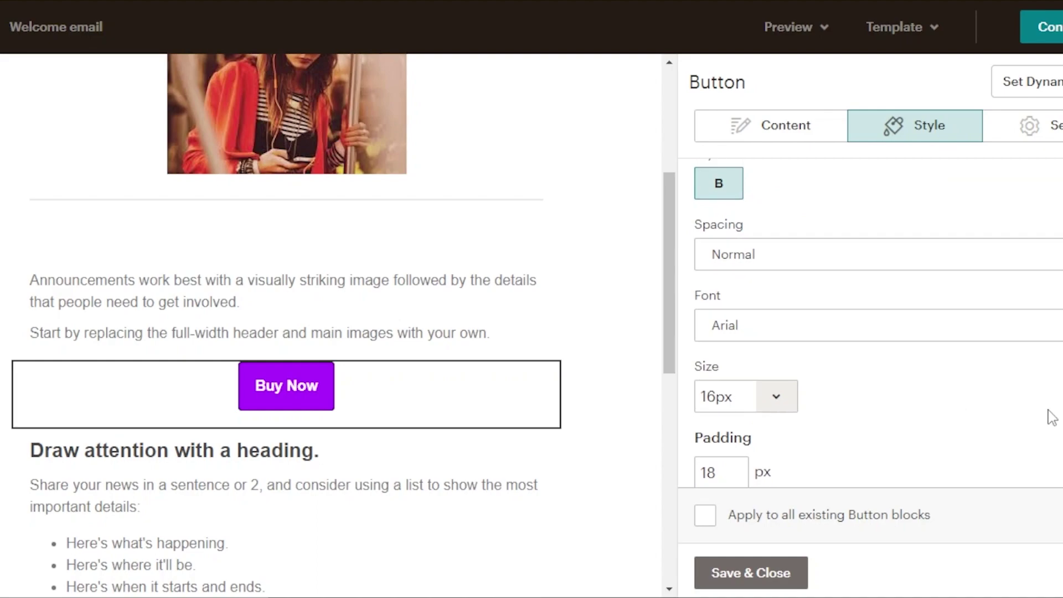
pyautogui.click(777, 398)
pyautogui.click(743, 332)
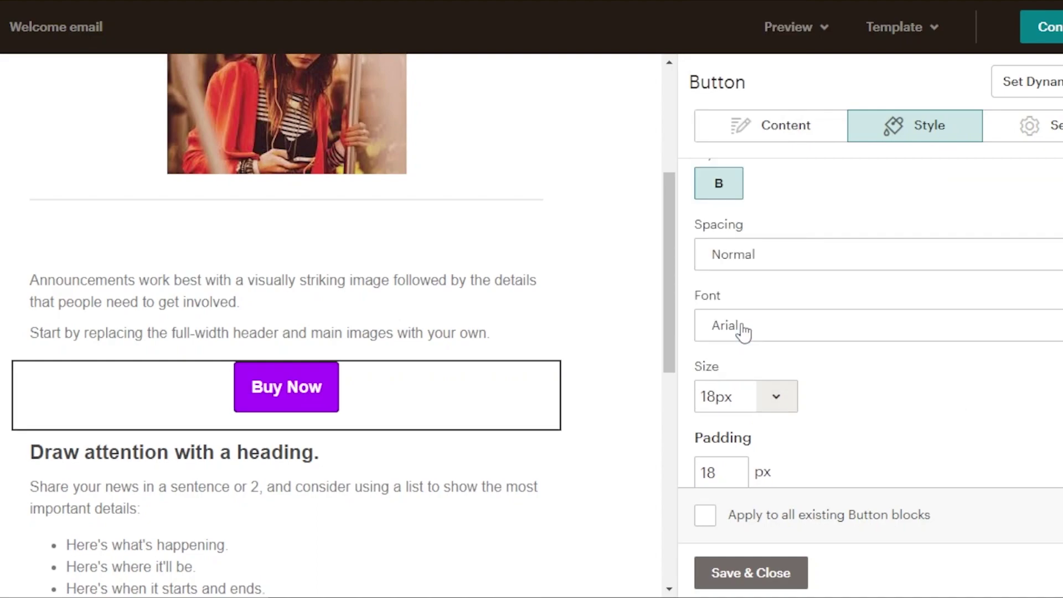
pyautogui.click(776, 397)
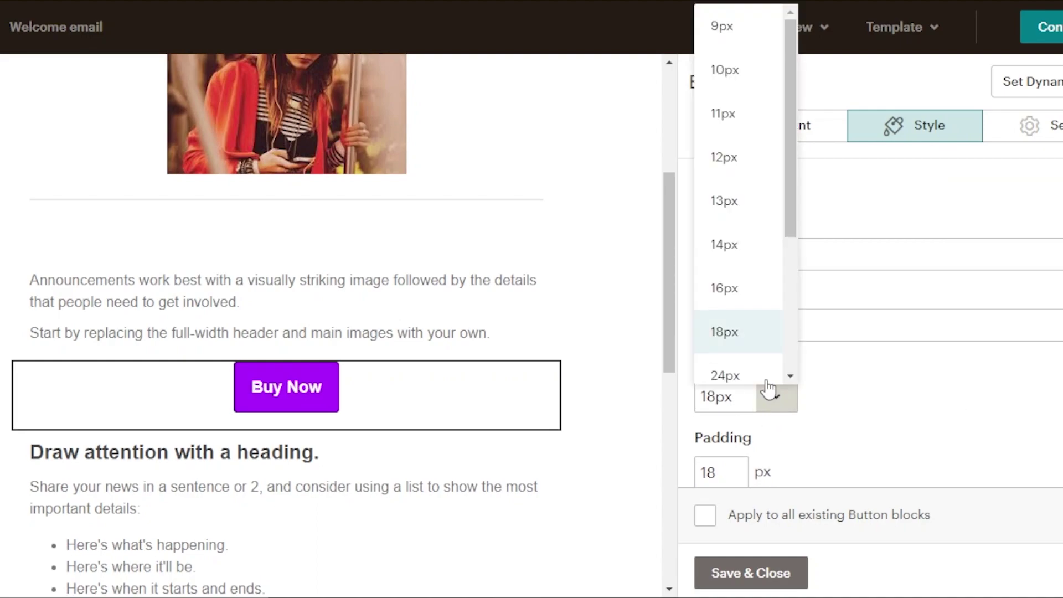
pyautogui.click(739, 241)
pyautogui.moveTo(483, 415)
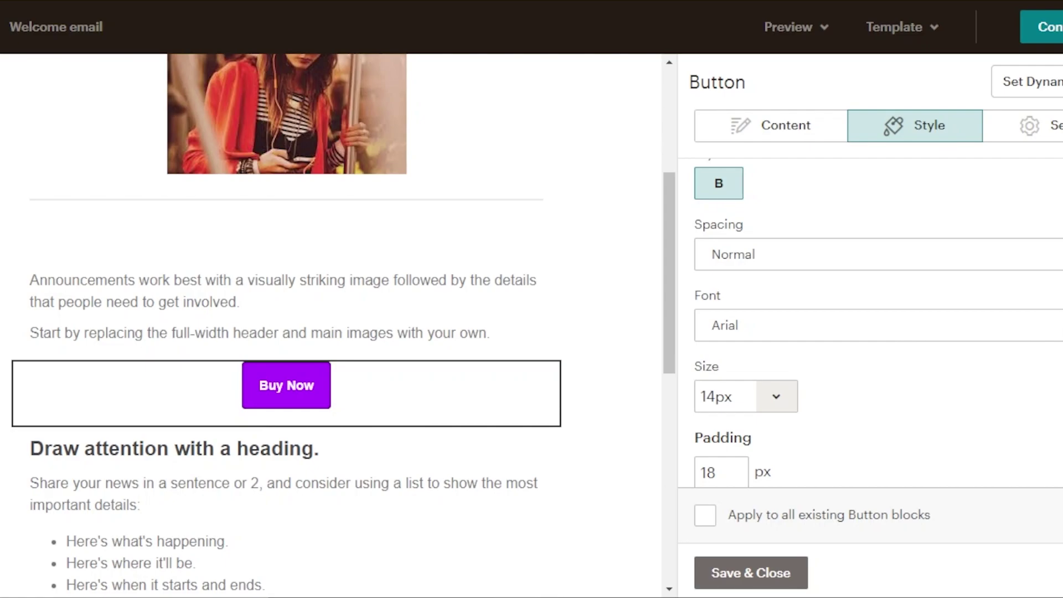
pyautogui.scroll(-1, 875, 321)
pyautogui.click(736, 573)
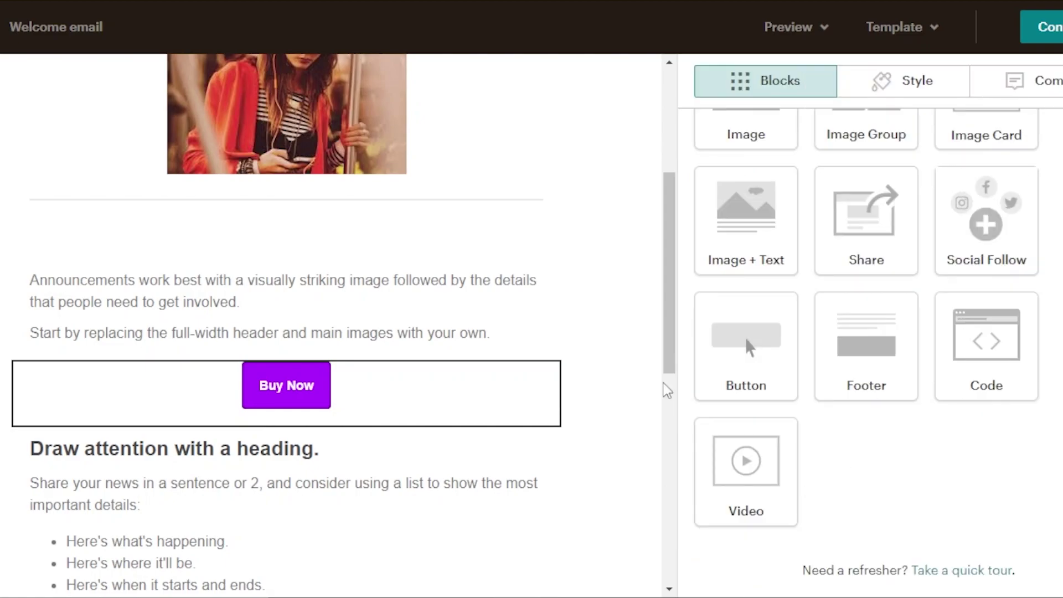
# Delete the "Draw attention with a heading." text block below the "Buy Now" button
pyautogui.moveTo(671, 325); pyautogui.dragTo(648, 408)
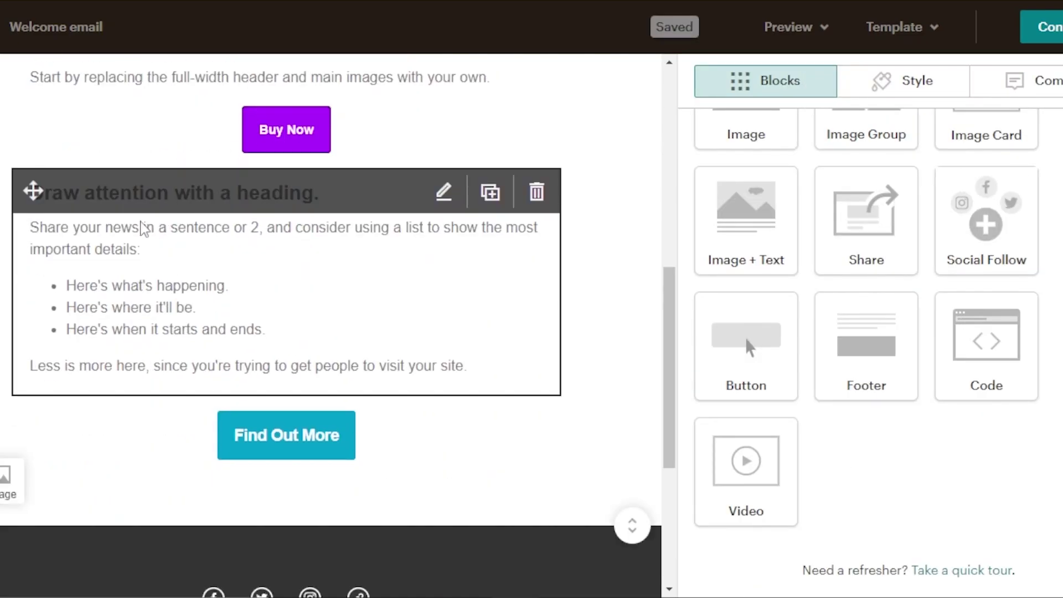
pyautogui.click(535, 194)
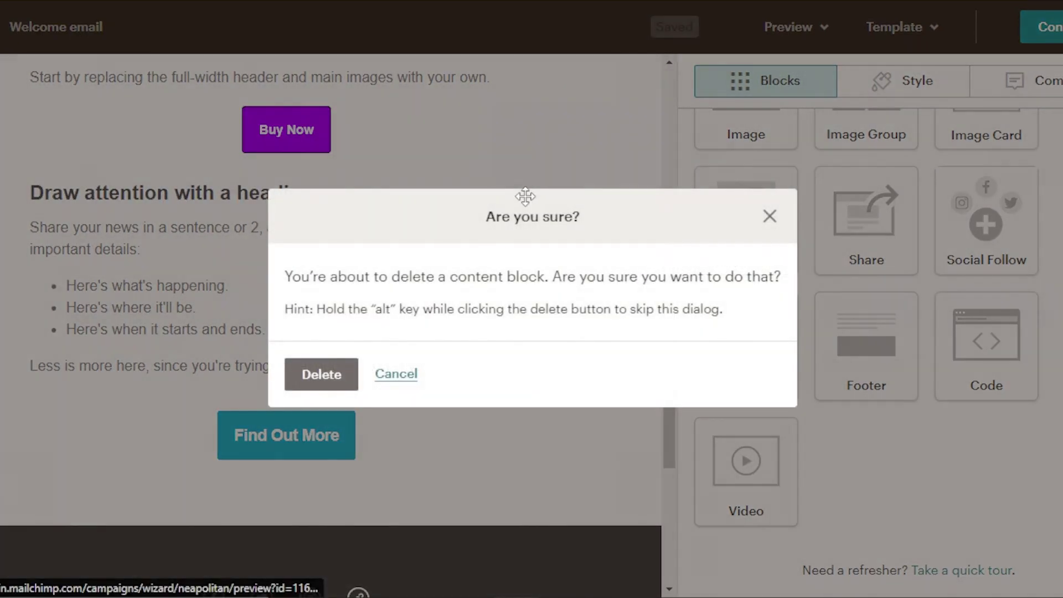
pyautogui.press('Return')
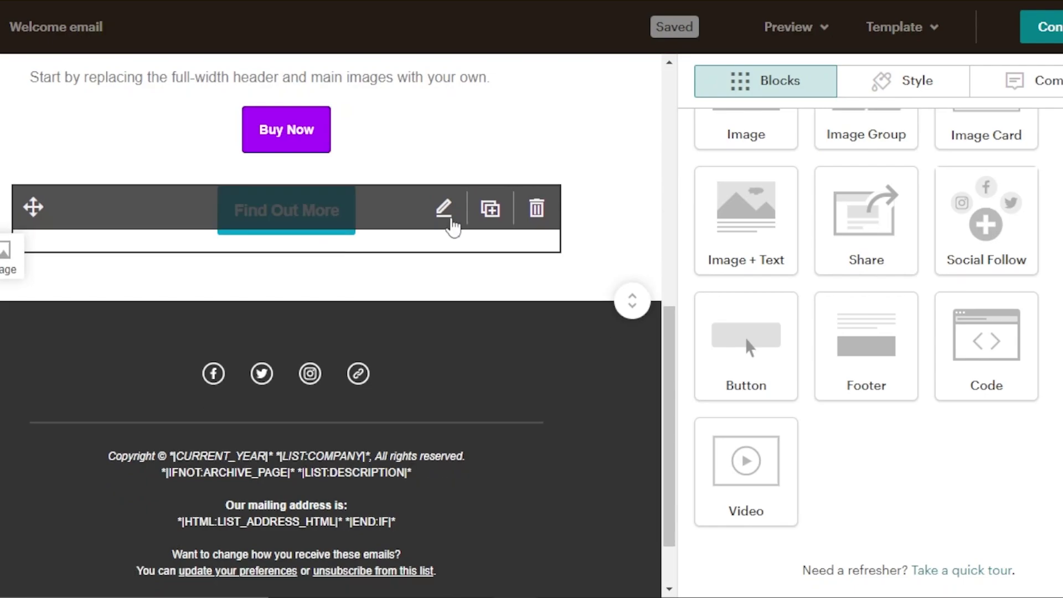
# Delete the "Find Out More" button block from the email
pyautogui.click(537, 213)
pyautogui.click(332, 390)
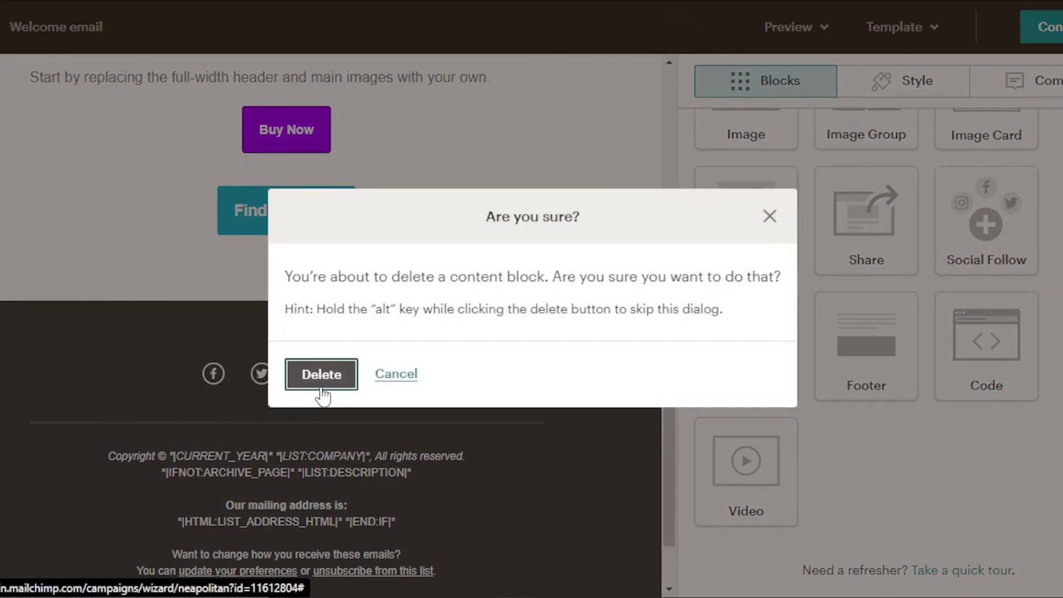
pyautogui.press('Return')
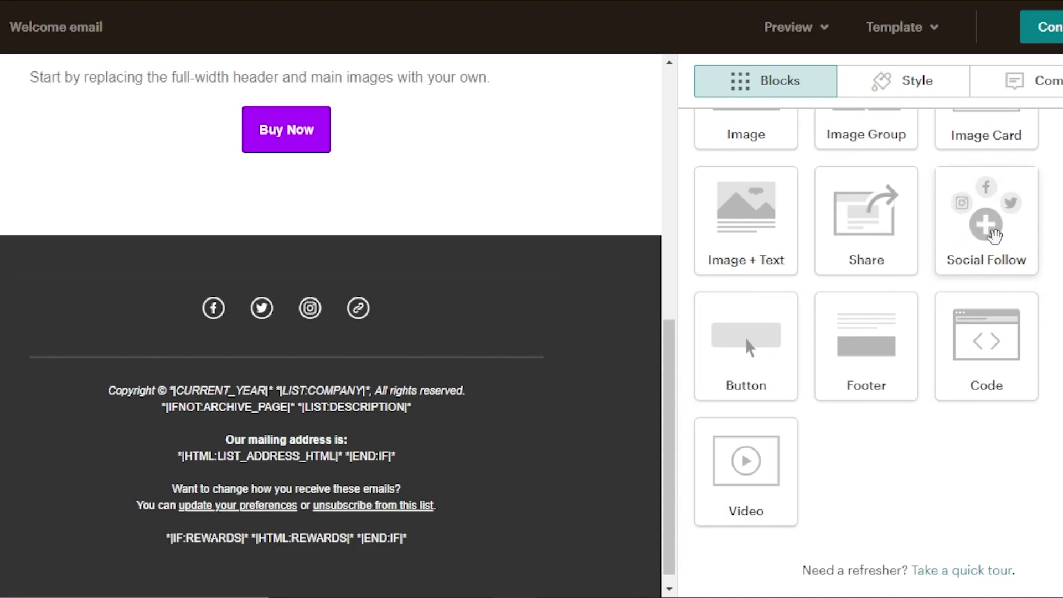
# Open the footer's Social Follow block and review its Facebook, Twitter, Instagram and Website link settings
pyautogui.moveTo(366, 303)
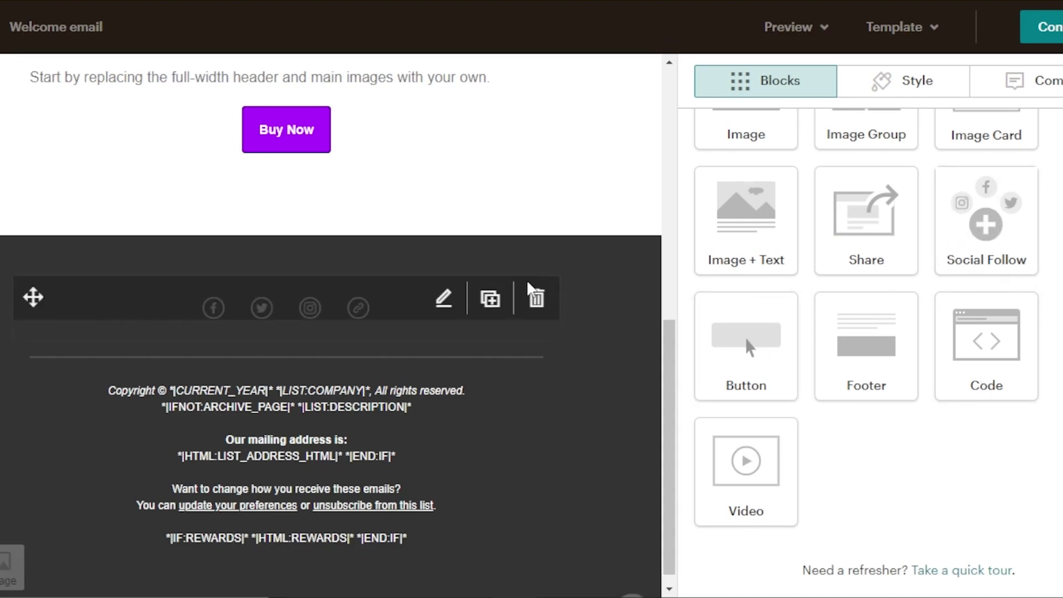
pyautogui.click(441, 304)
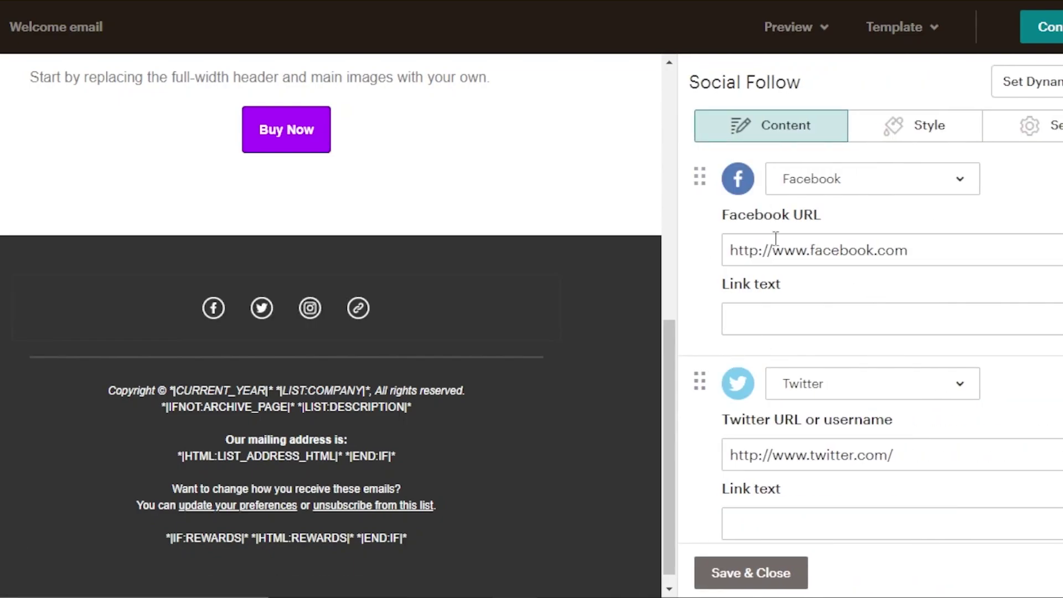
pyautogui.scroll(-8, 875, 332)
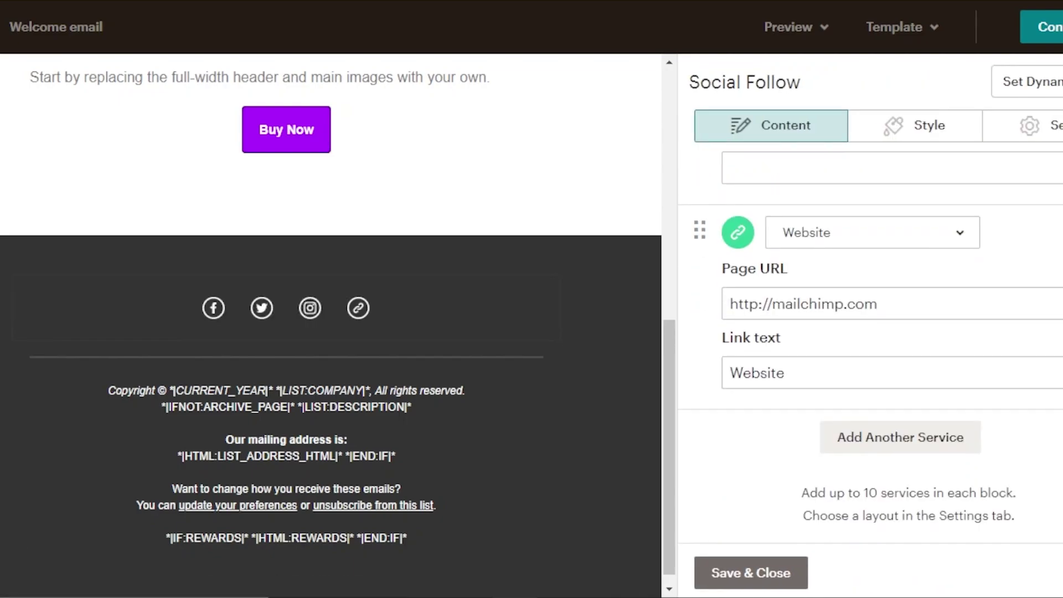
pyautogui.scroll(8, 875, 332)
pyautogui.scroll(-8, 875, 332)
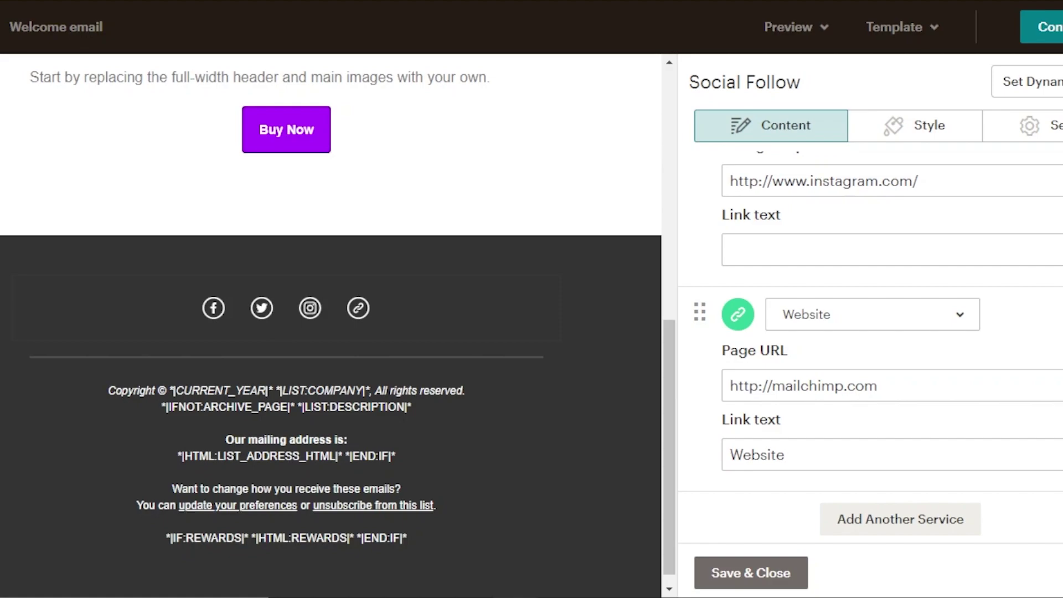
pyautogui.scroll(2, 875, 332)
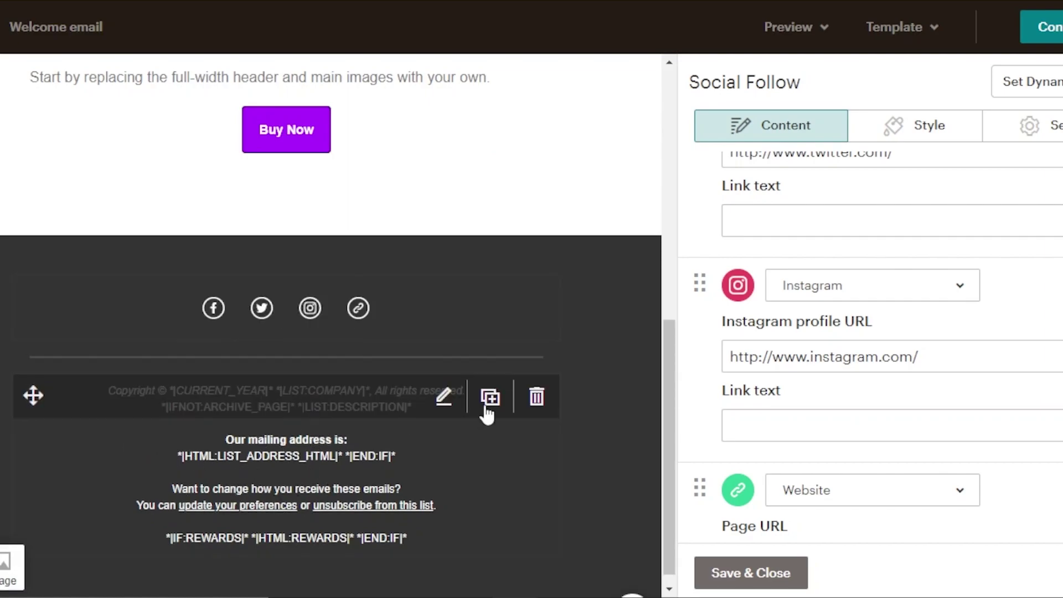
# Open the footer text block with the copyright and mailing address, review its content, and save and close it
pyautogui.click(444, 397)
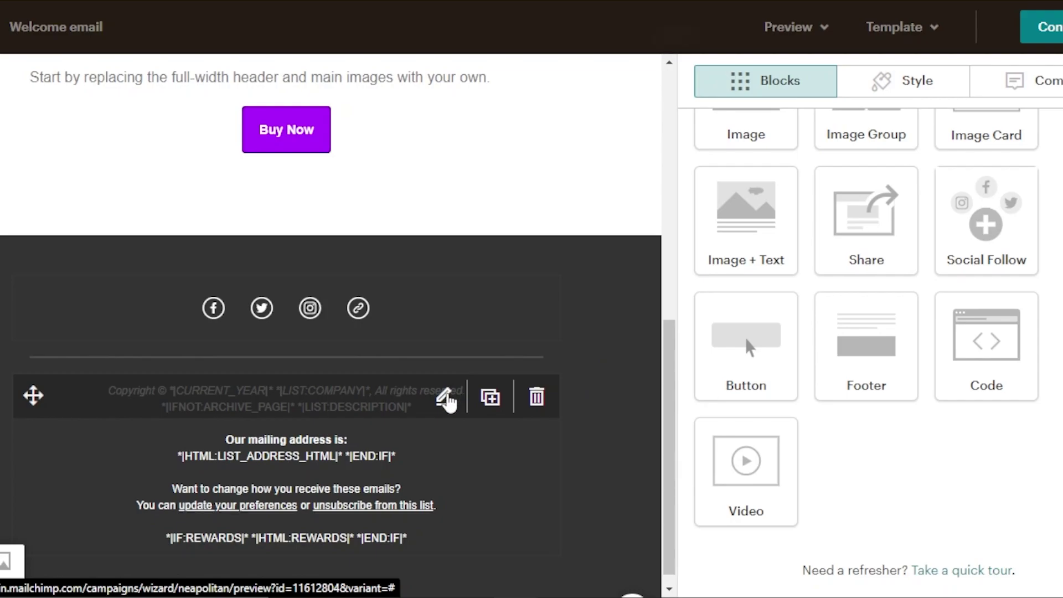
pyautogui.click(445, 397)
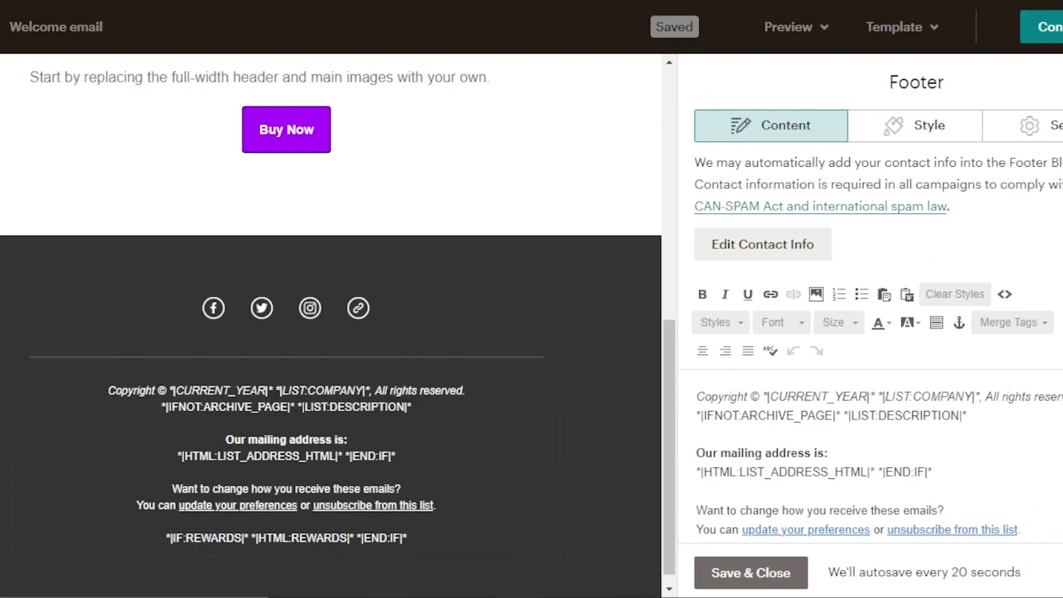
pyautogui.scroll(-2, 875, 360)
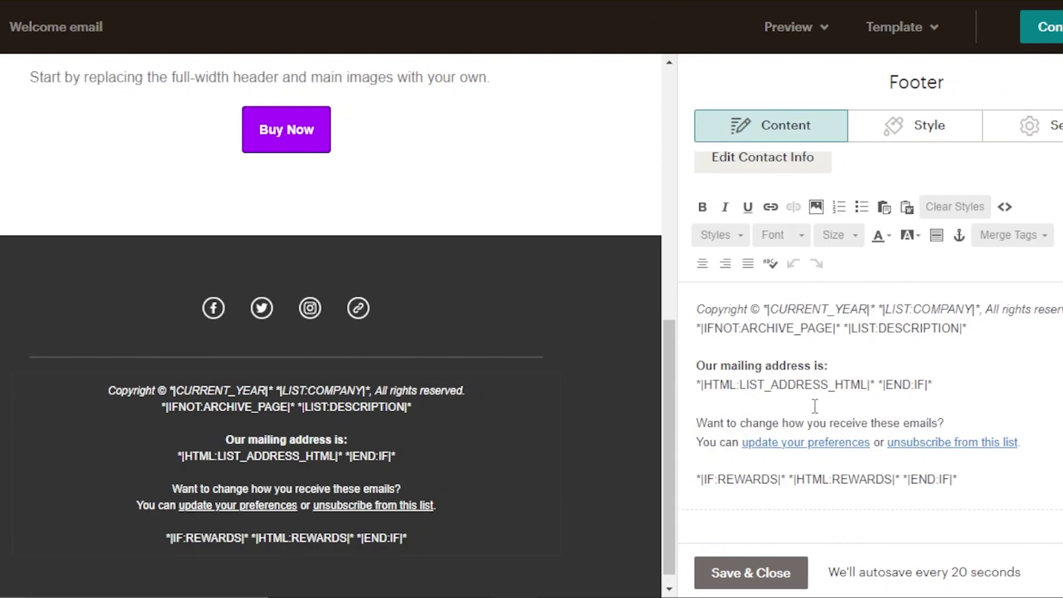
pyautogui.click(767, 579)
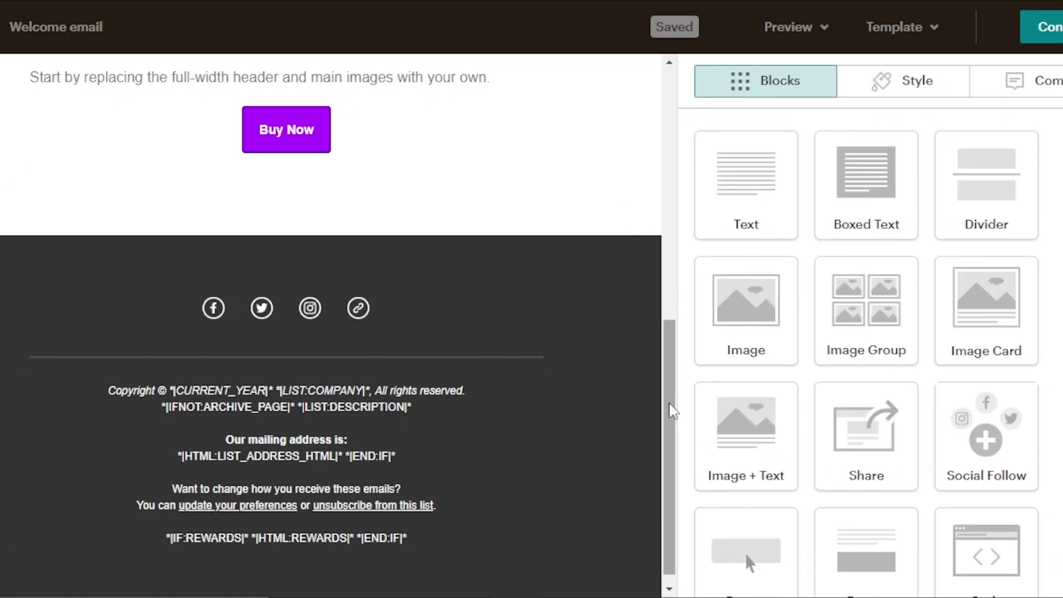
# Change the email body's background color to light purple (#f1dbff) and return to the style sections
pyautogui.moveTo(672, 408); pyautogui.dragTo(676, 202)
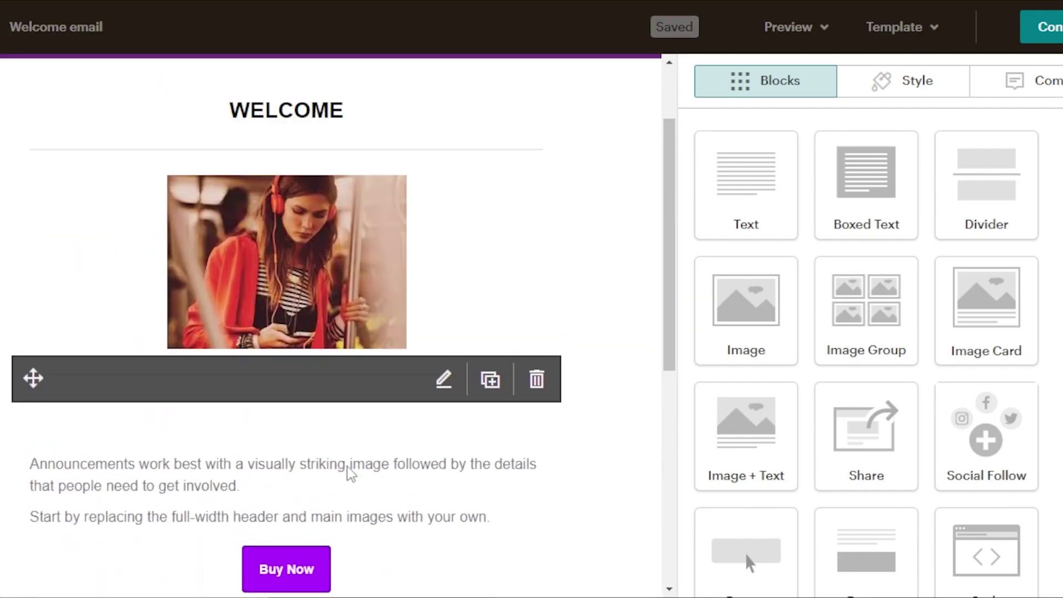
pyautogui.click(897, 93)
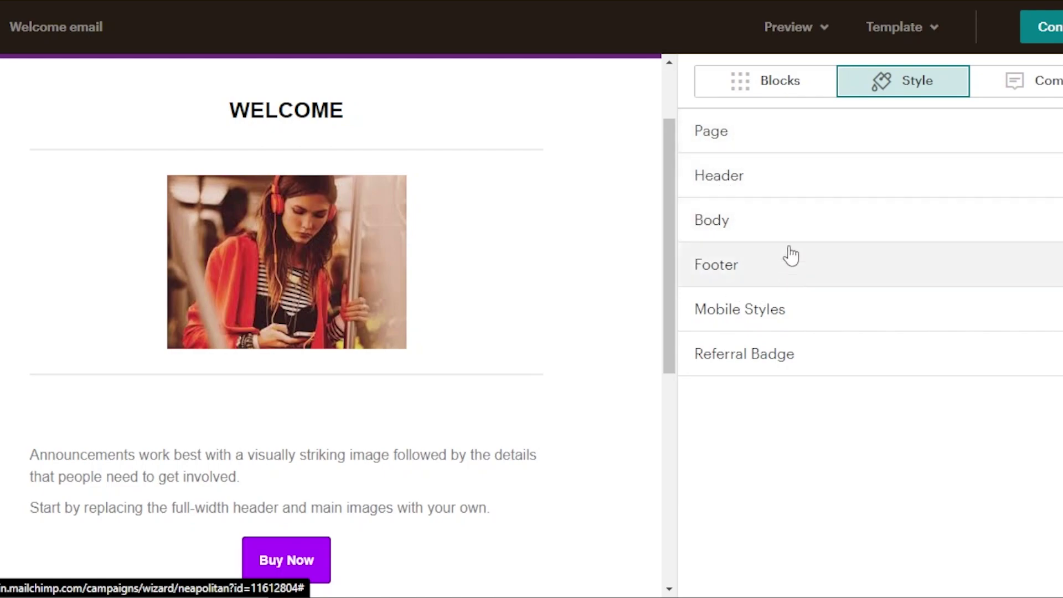
pyautogui.click(789, 230)
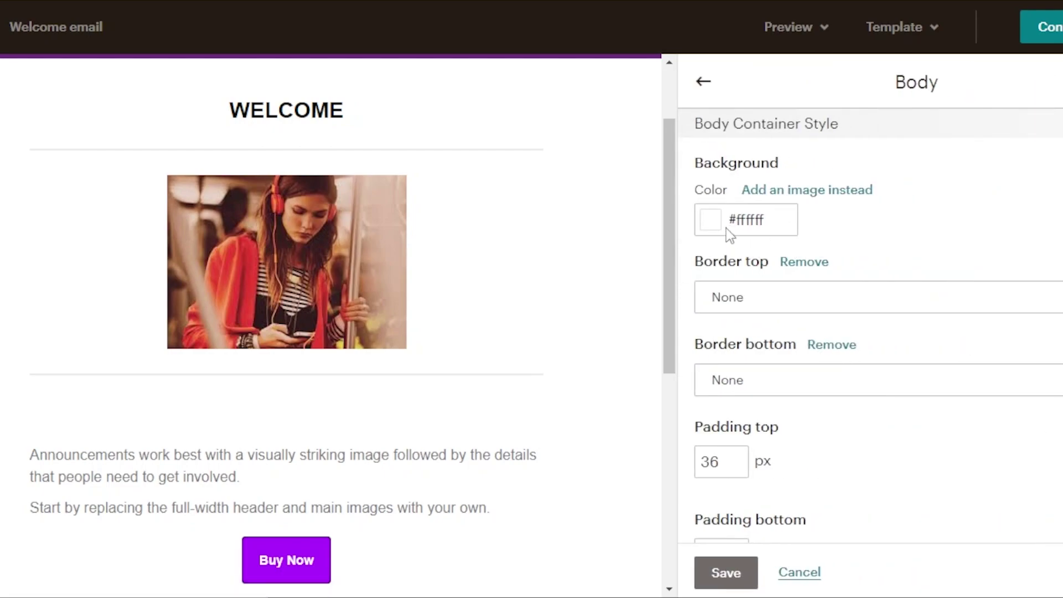
pyautogui.click(711, 221)
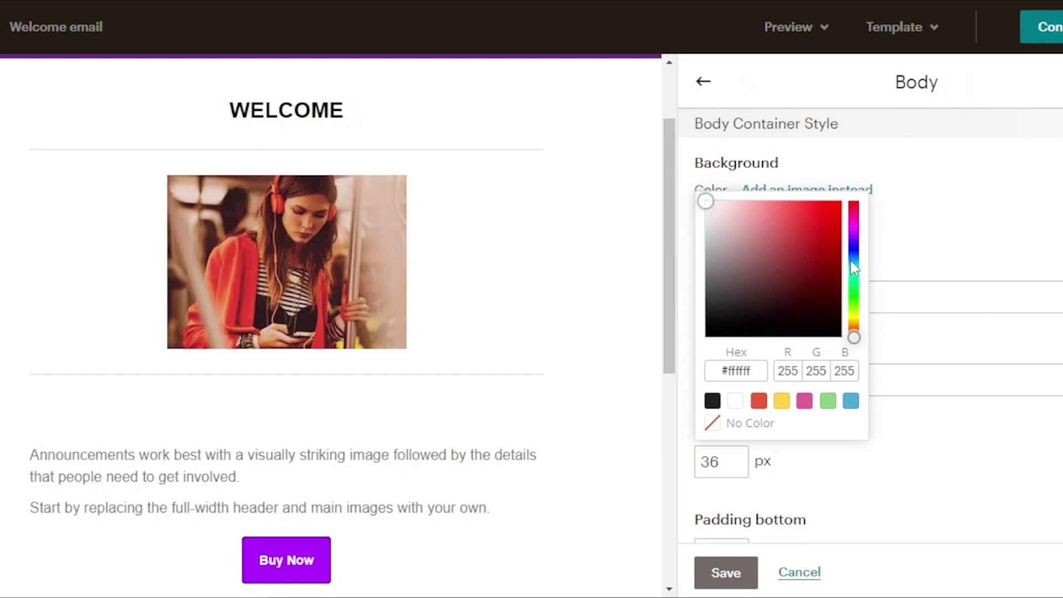
pyautogui.moveTo(856, 241); pyautogui.dragTo(851, 231)
pyautogui.moveTo(707, 201)
pyautogui.mouseDown()
pyautogui.moveTo(736, 218)
pyautogui.moveTo(739, 200)
pyautogui.moveTo(724, 201)
pyautogui.mouseUp()
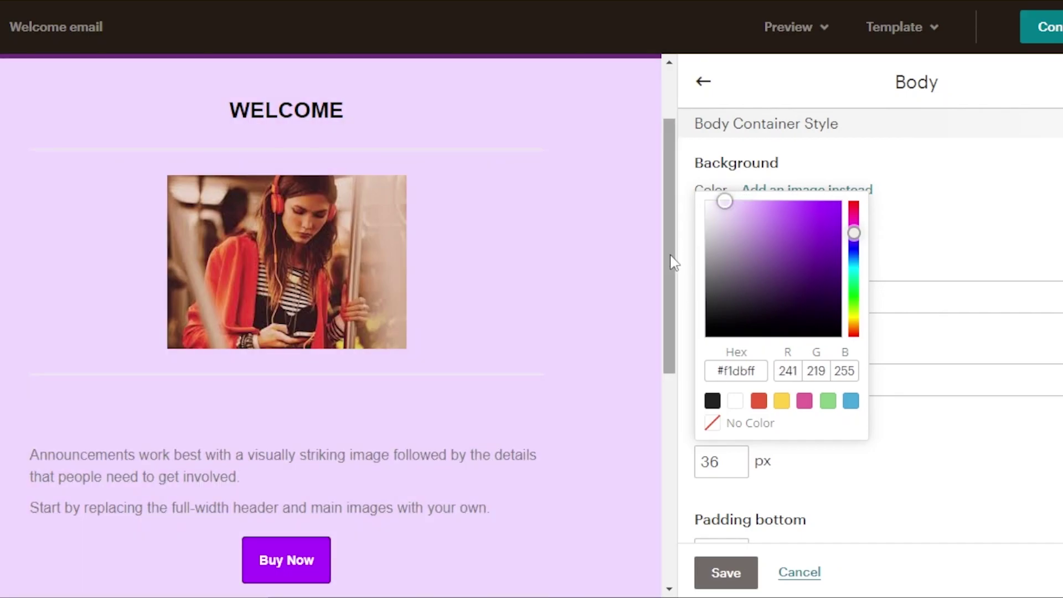
pyautogui.click(704, 84)
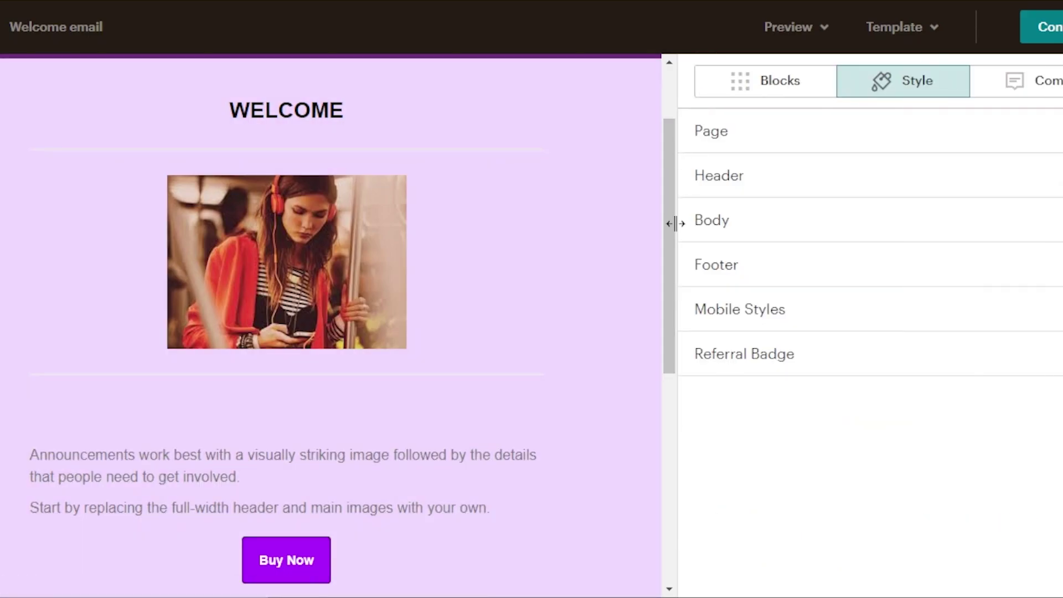
pyautogui.moveTo(668, 222); pyautogui.dragTo(684, 163)
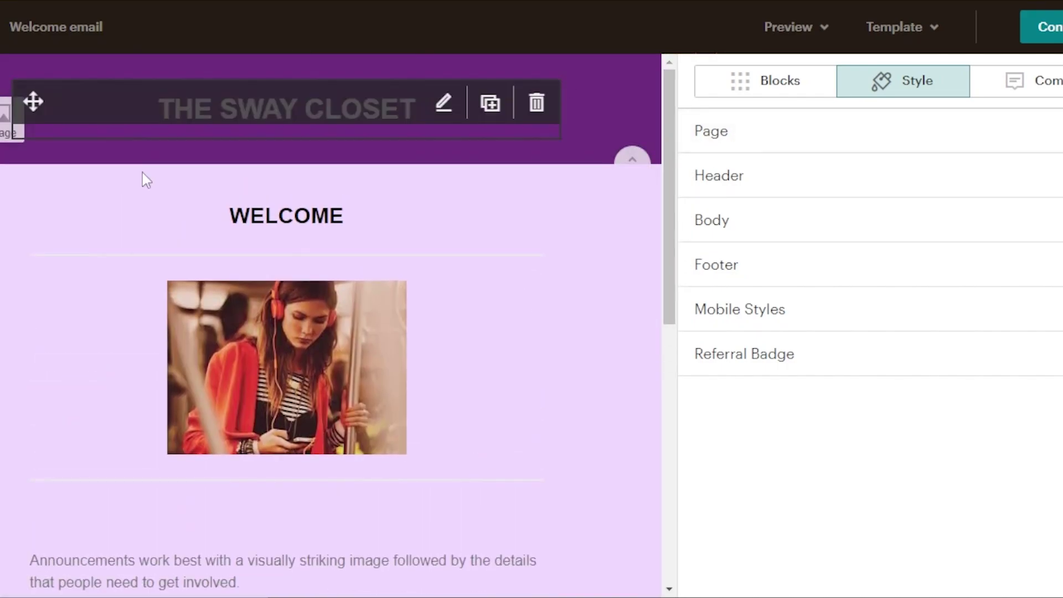